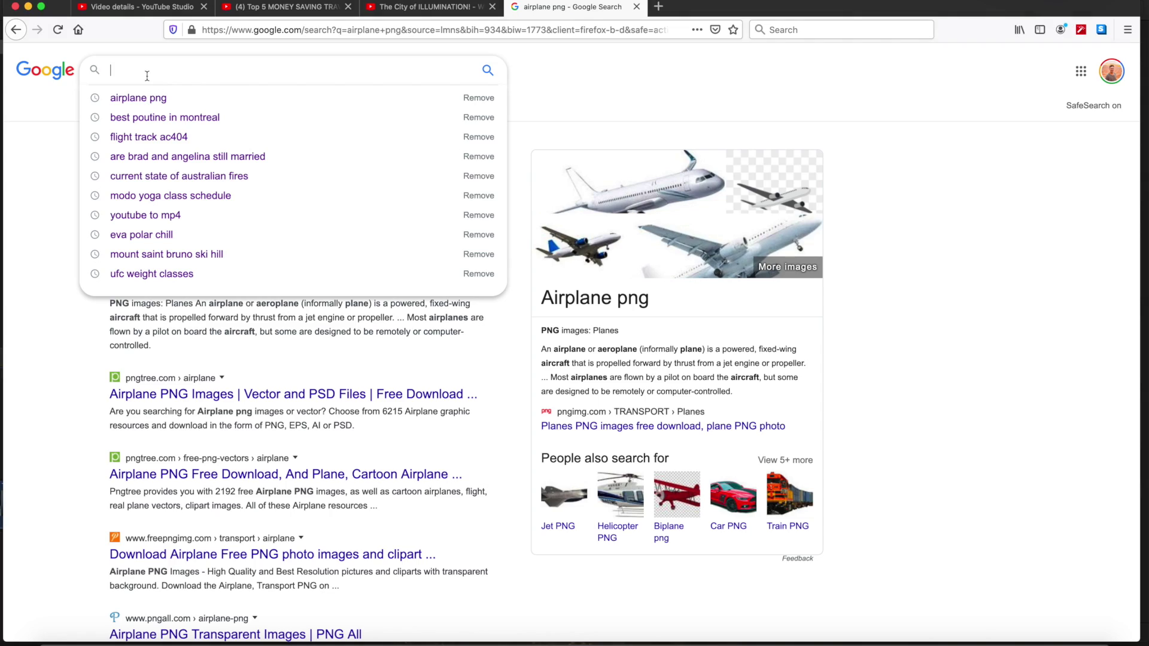
# Search Google Images for "airplane png"
pyautogui.write('irplane png')
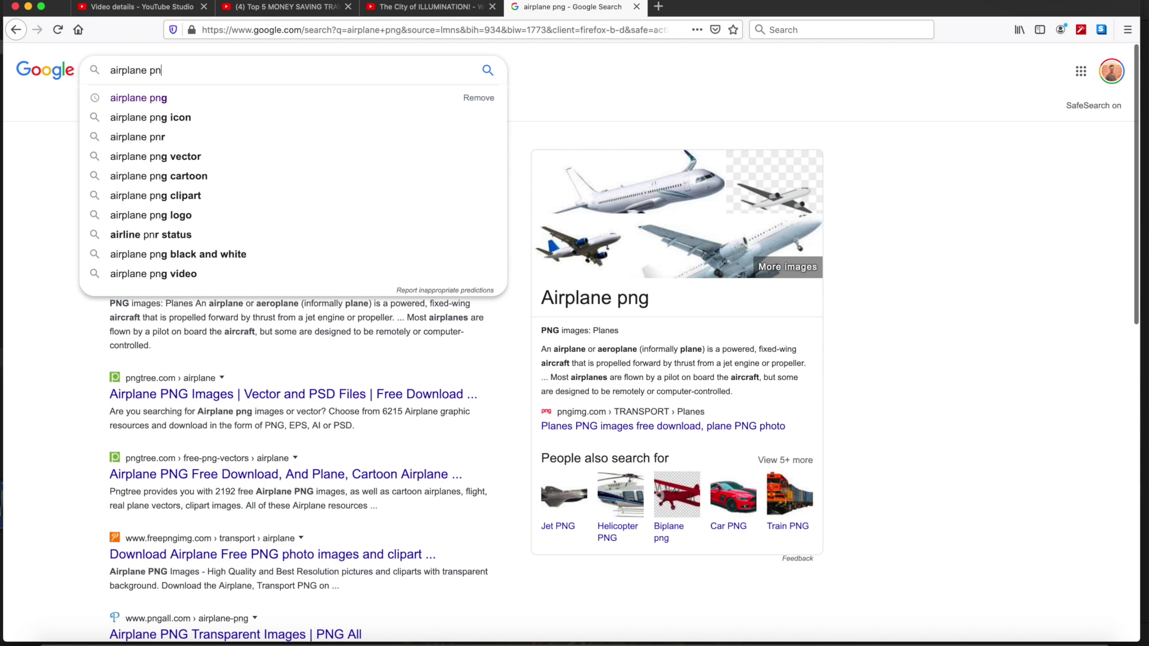
pyautogui.press('Return')
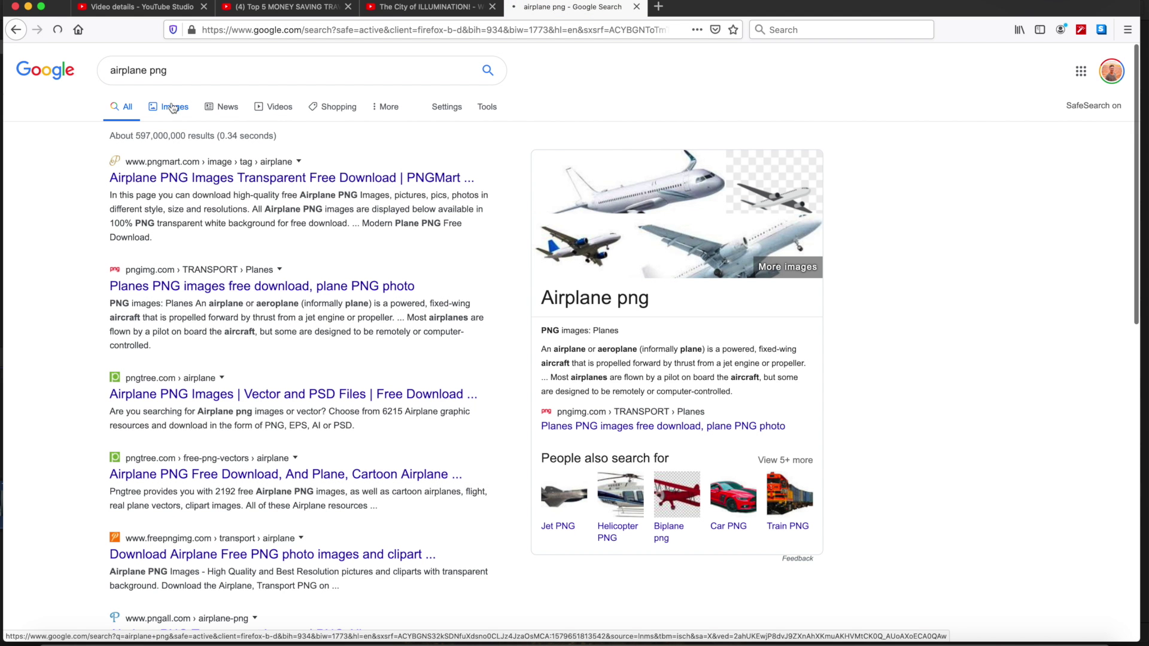
pyautogui.click(172, 104)
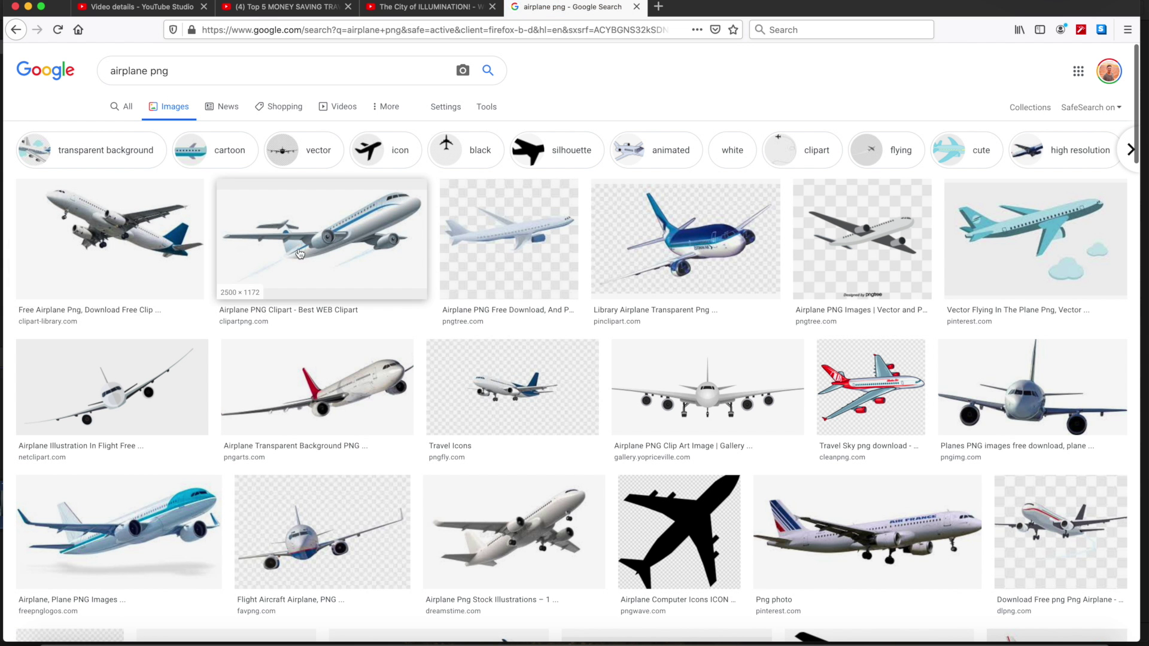
# Open the ClipartPNG airplane result and save its image to the Desktop as Airplane_PNG_Clipart-421
pyautogui.click(307, 257)
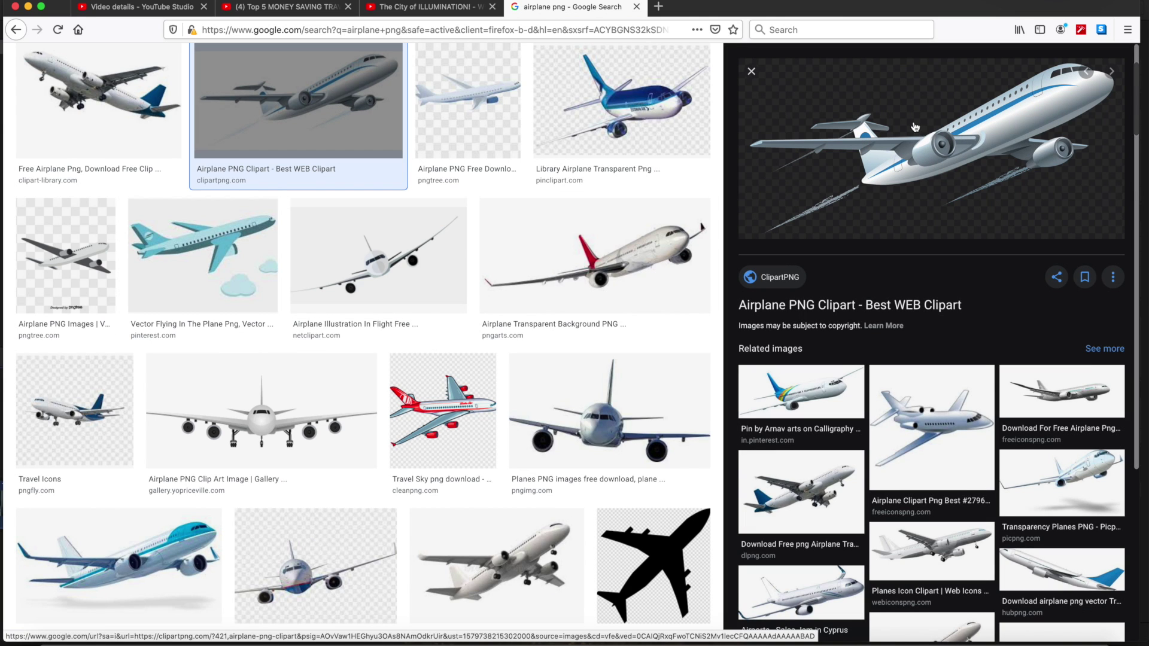
pyautogui.rightClick(920, 151)
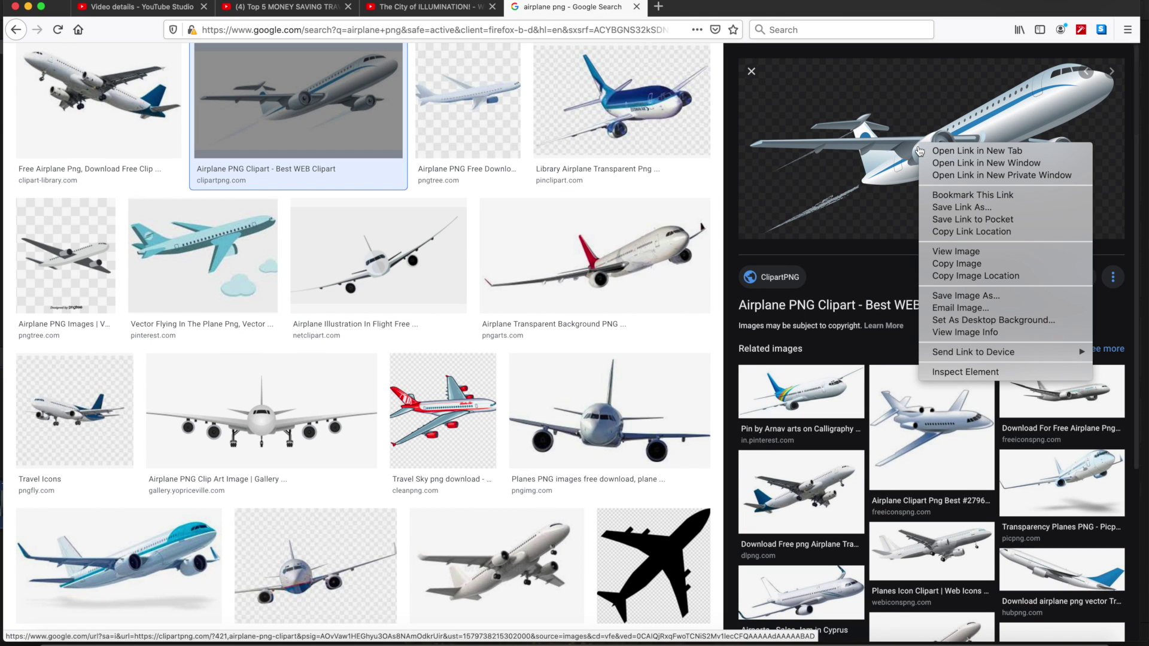
pyautogui.click(952, 296)
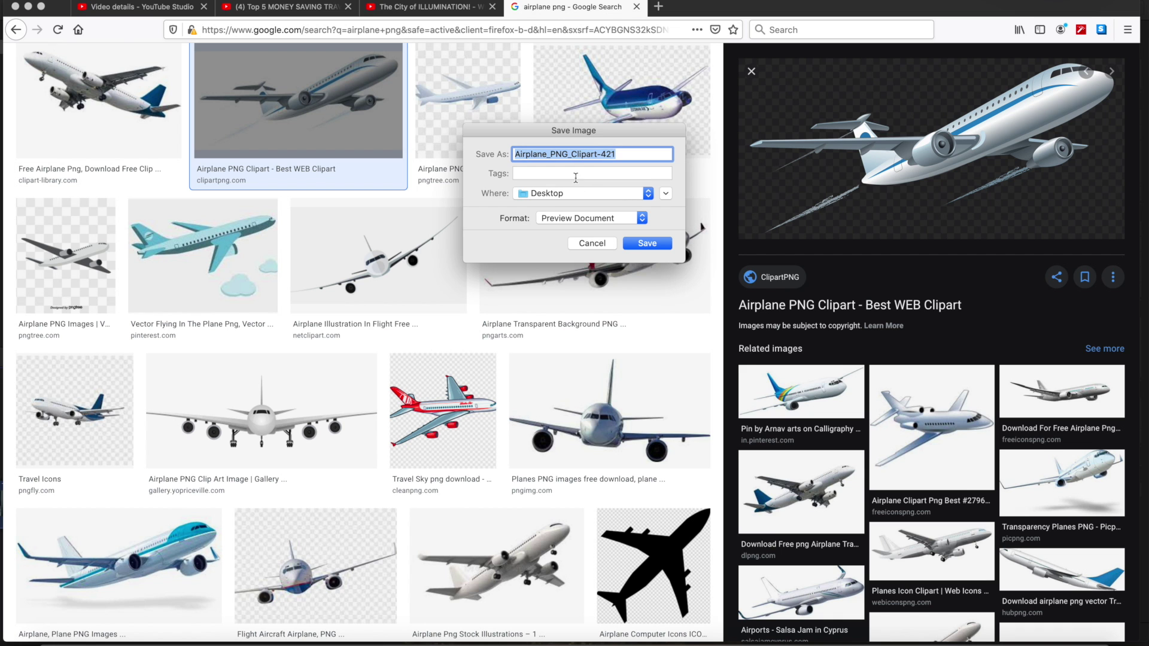
pyautogui.click(643, 244)
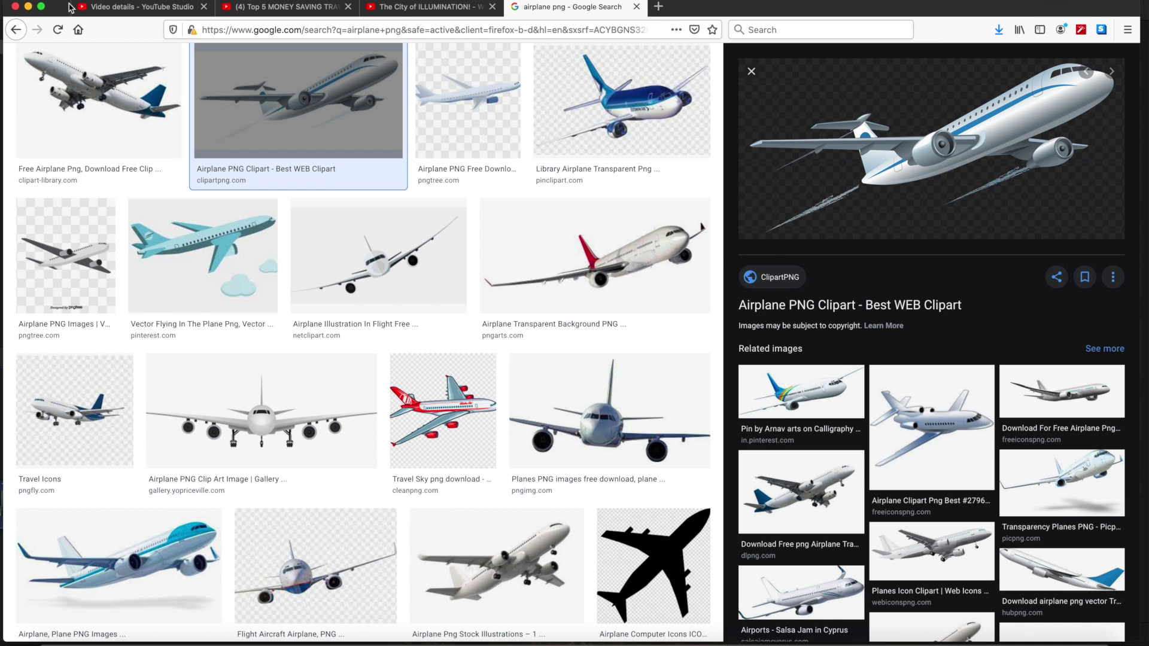
pyautogui.click(28, 7)
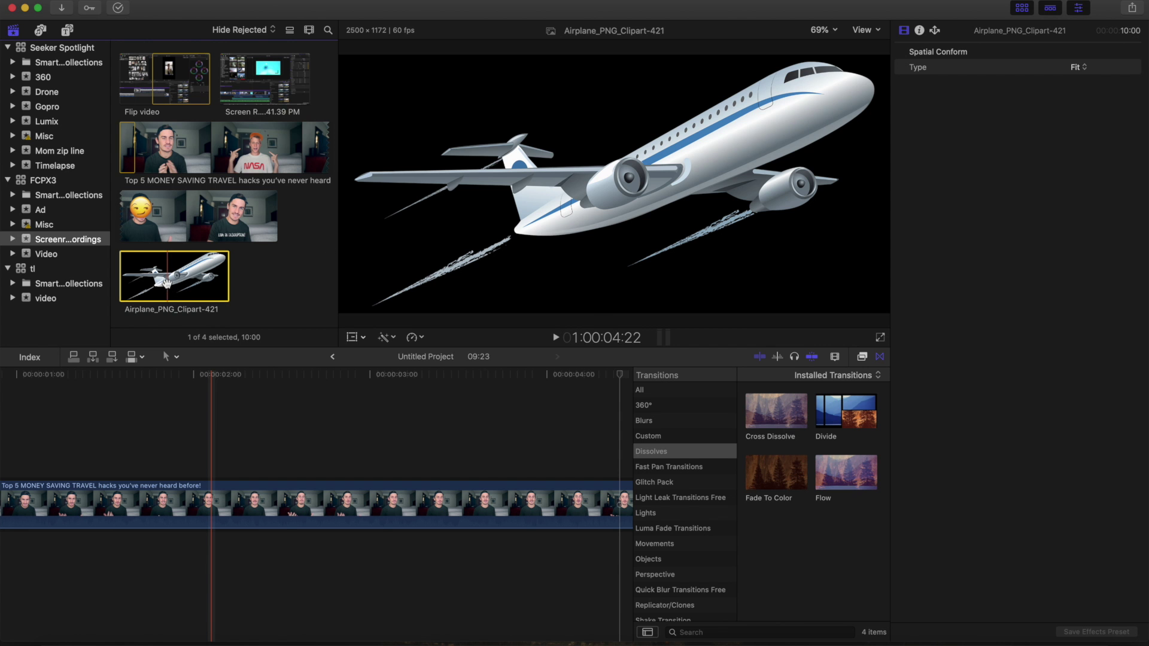
# In Final Cut Pro, place Airplane_PNG_Clipart-421 above the main video clip and cut it down to 3 seconds
pyautogui.moveTo(167, 283); pyautogui.dragTo(111, 432)
pyautogui.click(440, 415)
pyautogui.click(472, 446)
pyautogui.press('super+b')
pyautogui.click(489, 446)
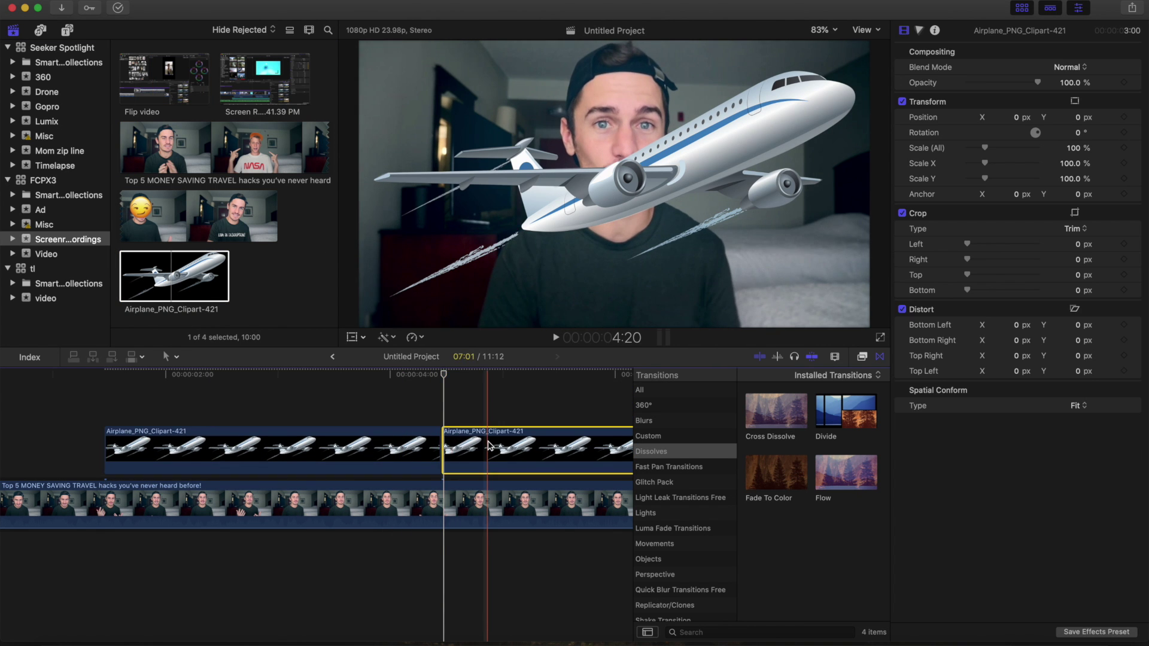
pyautogui.press('Delete')
# At the airplane clip's start, scale it to about 29%, move it beyond the frame's lower-left corner and add a transform keyframe
pyautogui.click(105, 449)
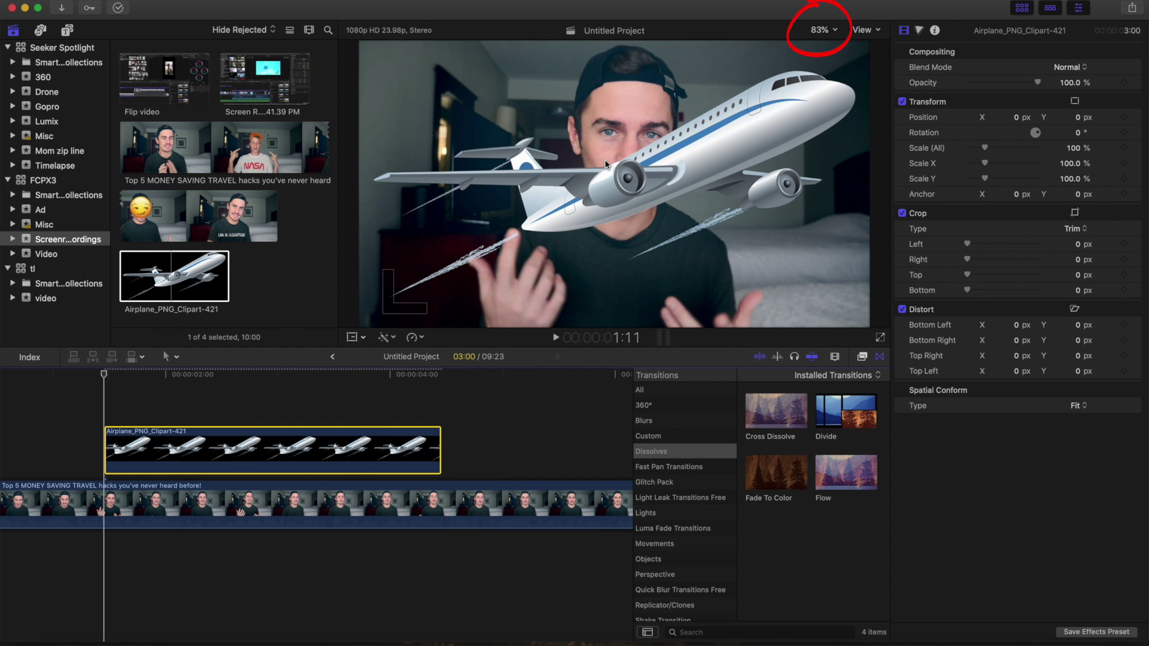
pyautogui.click(824, 30)
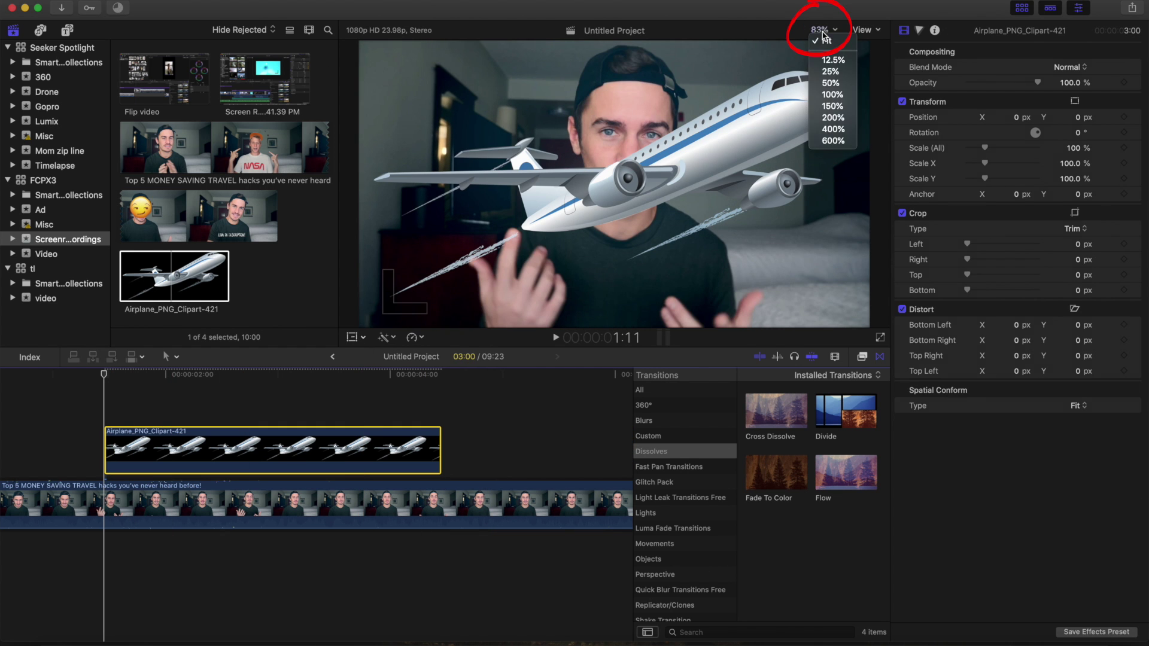
pyautogui.click(828, 89)
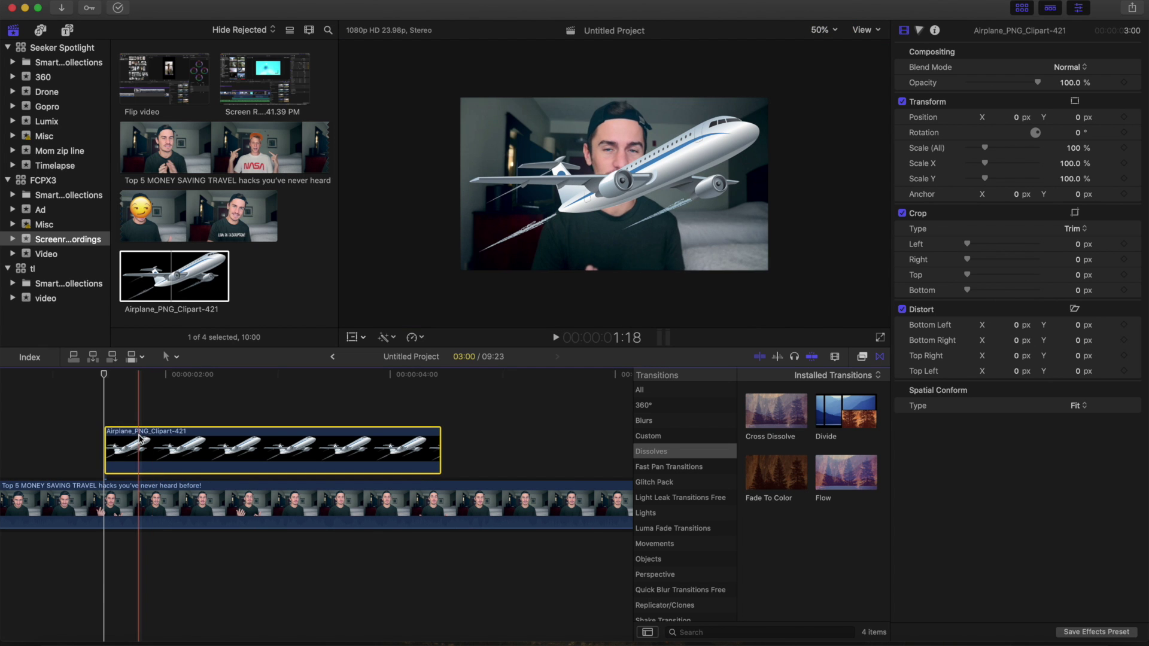
pyautogui.click(357, 336)
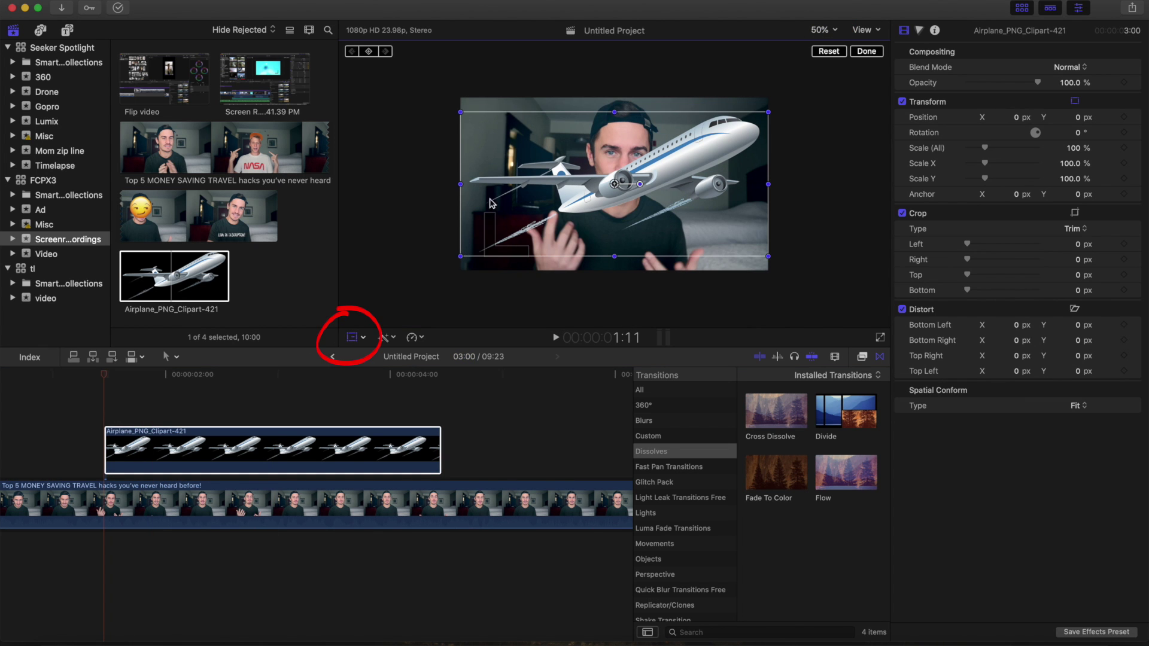
pyautogui.moveTo(461, 251); pyautogui.dragTo(415, 291)
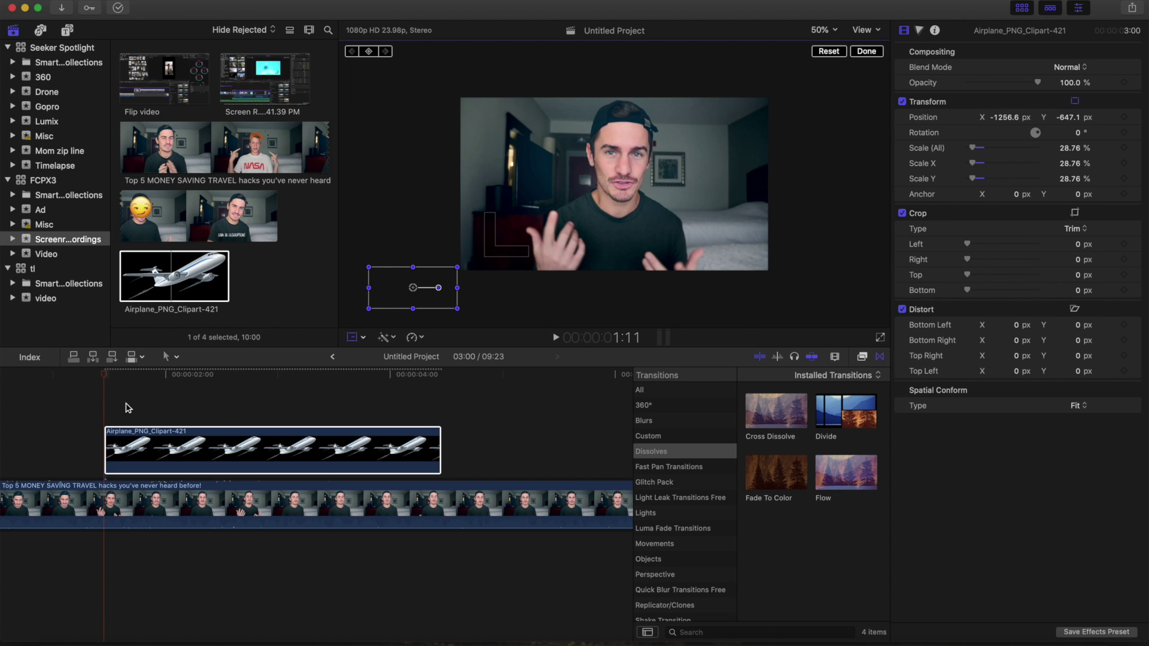
pyautogui.click(368, 52)
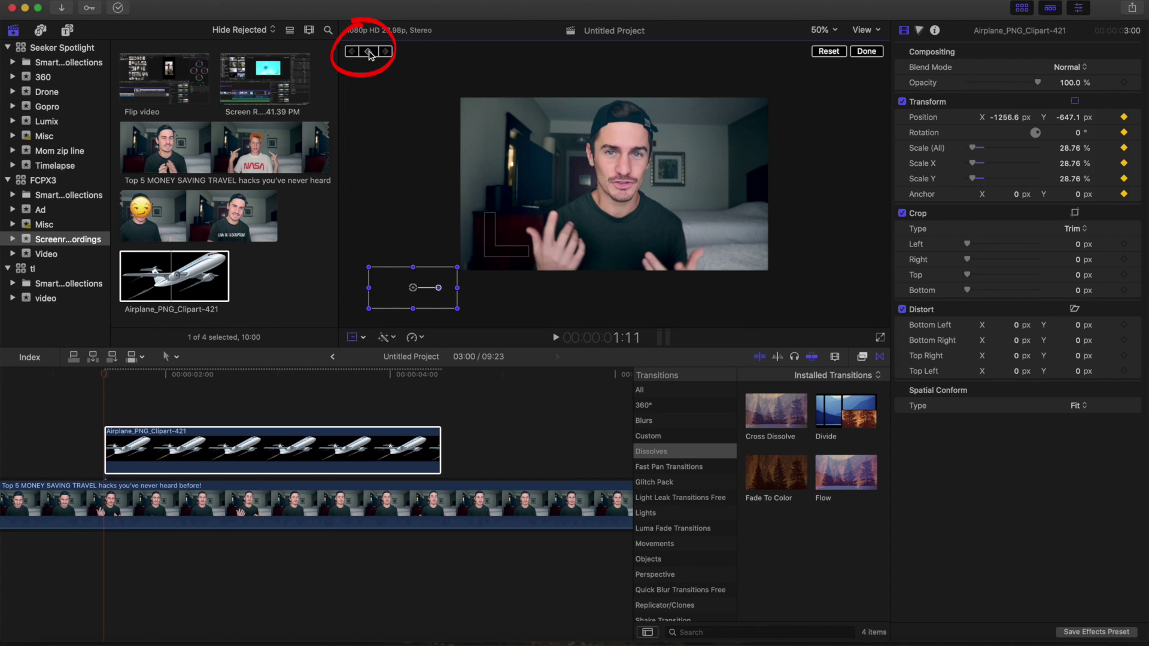
# At 4:00, move the airplane beyond the frame's lower-right corner and rotate it to about -38.8°
pyautogui.press('space')
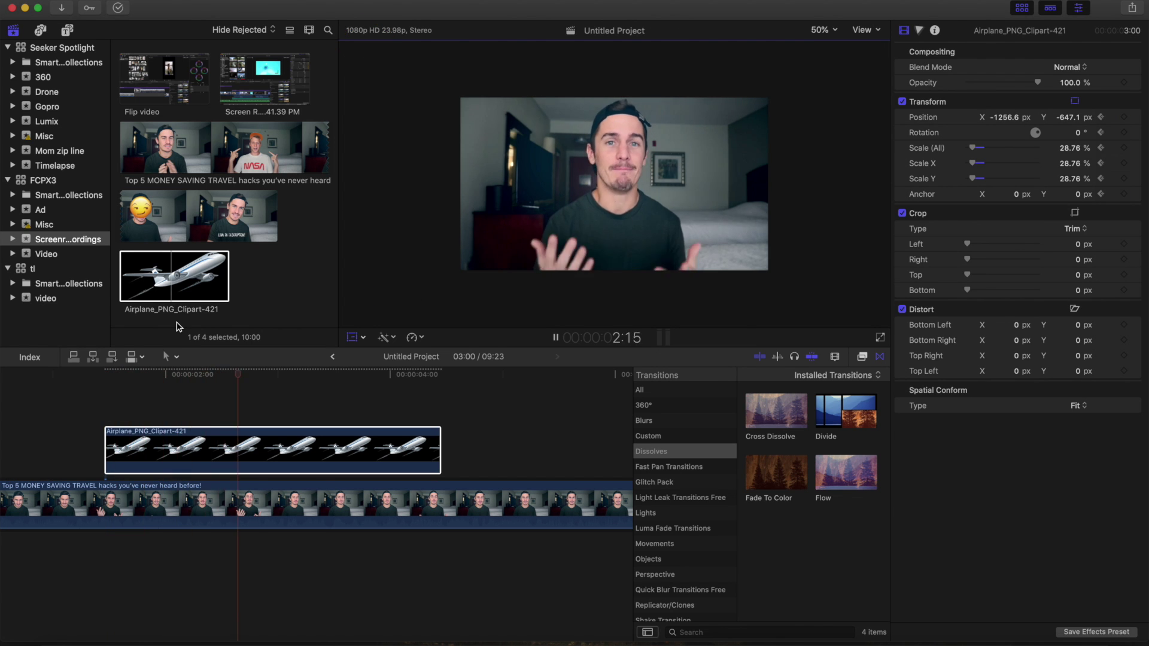
pyautogui.press('space')
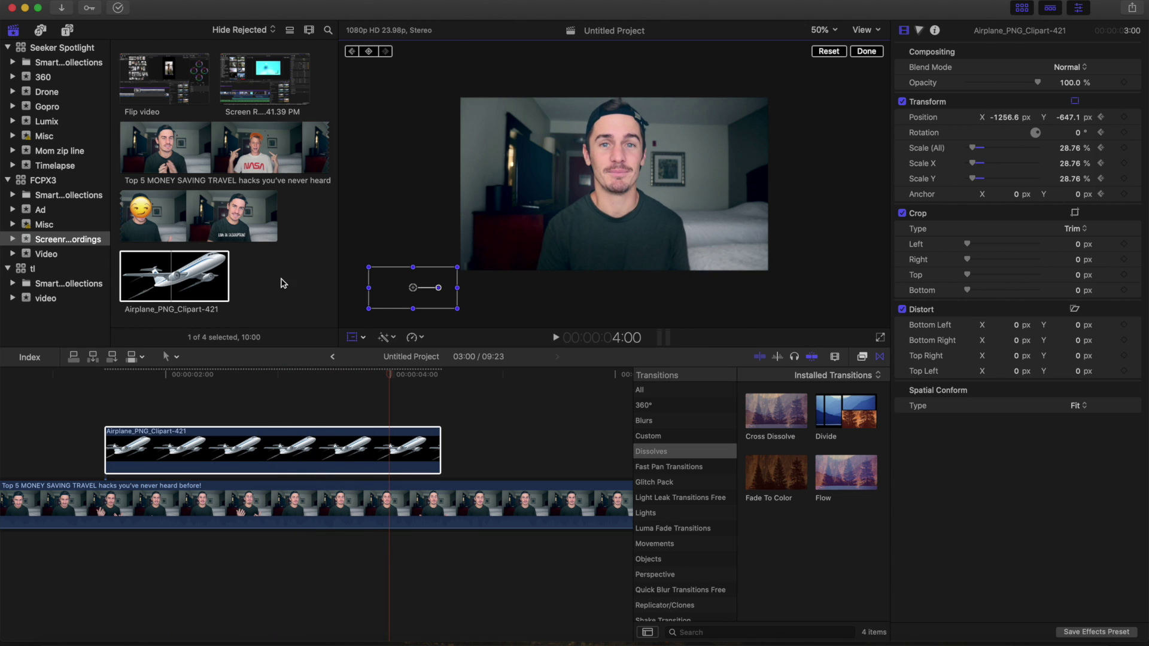
pyautogui.moveTo(413, 289); pyautogui.dragTo(813, 286)
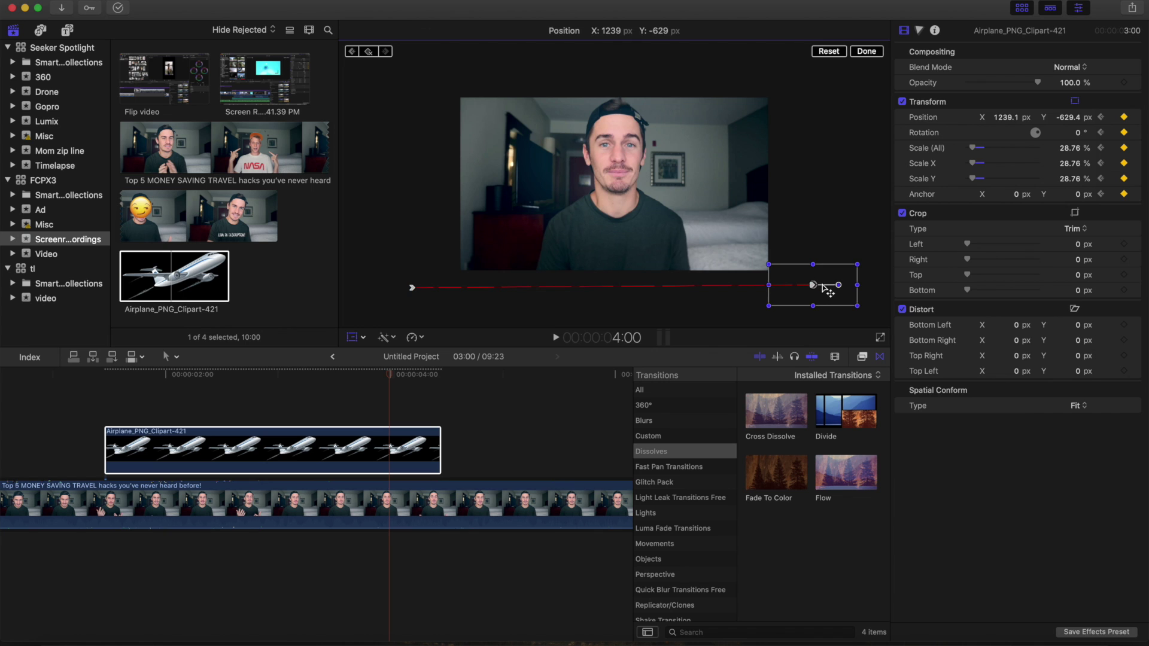
pyautogui.moveTo(838, 285)
pyautogui.mouseDown()
pyautogui.moveTo(837, 297)
pyautogui.moveTo(723, 235)
pyautogui.moveTo(829, 291)
pyautogui.mouseUp()
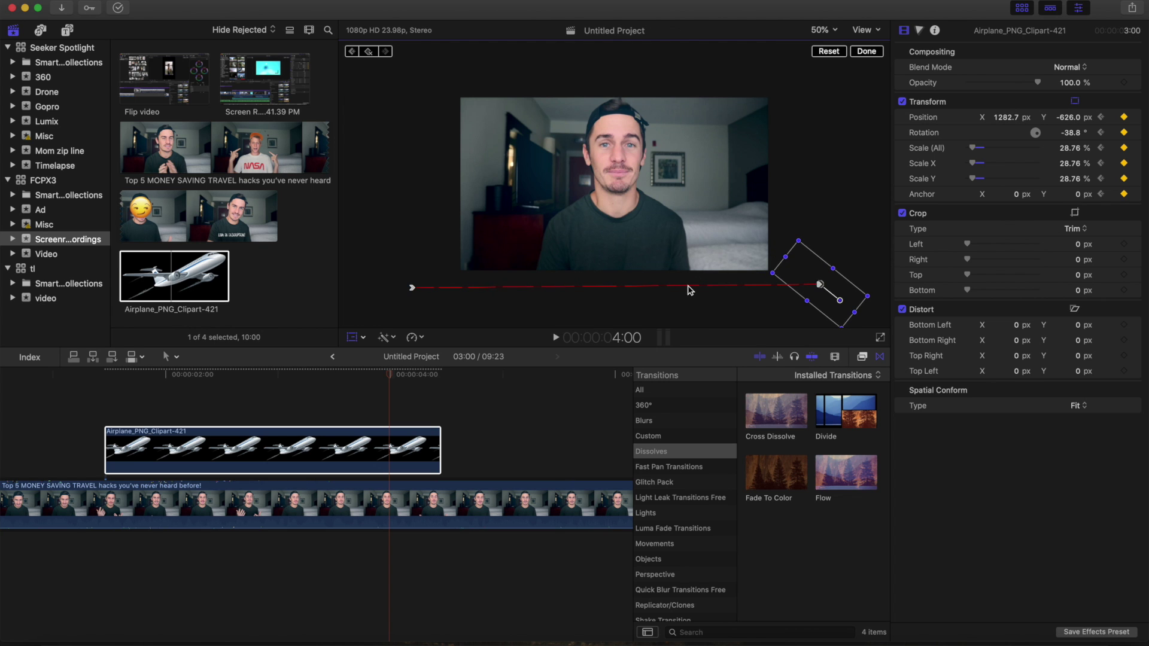
# Bend the airplane's motion path into a smooth arc by raising one point near the man's shoulder and another left of him
pyautogui.moveTo(691, 289); pyautogui.dragTo(685, 208)
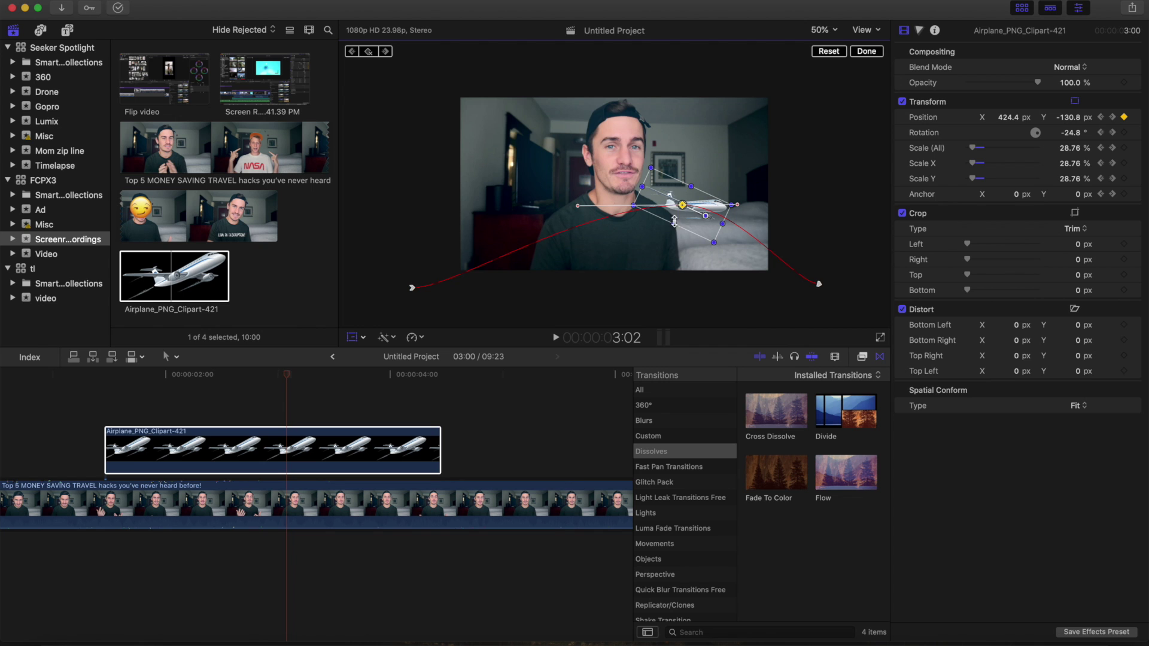
pyautogui.hotkey('alt', ';')
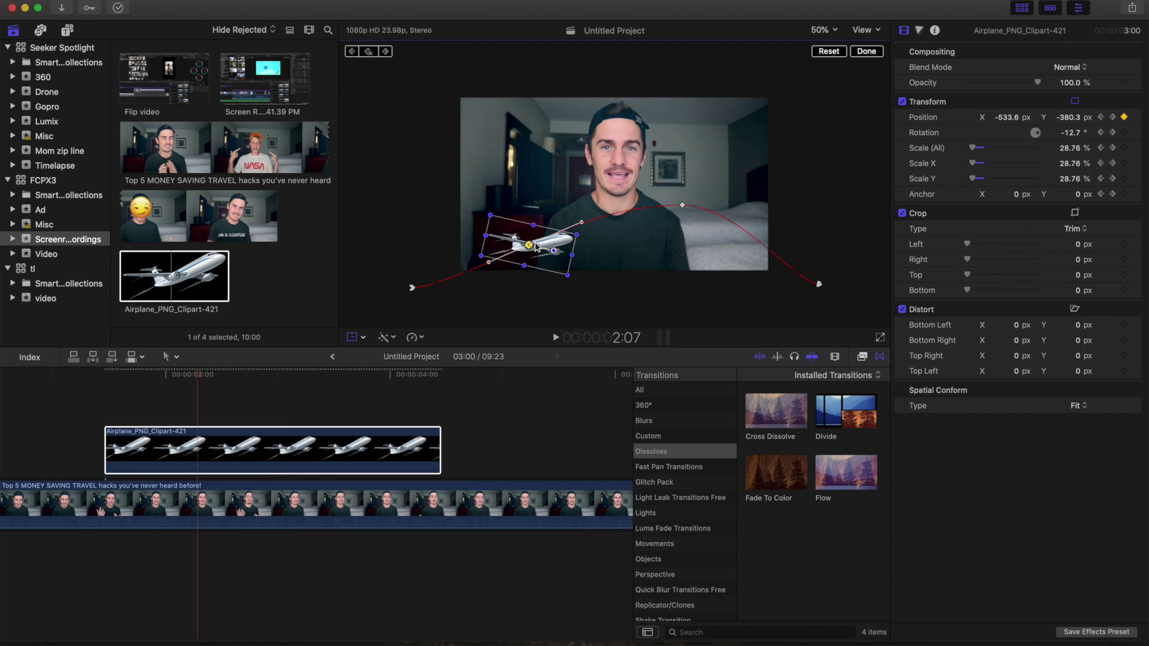
pyautogui.rightClick(529, 246)
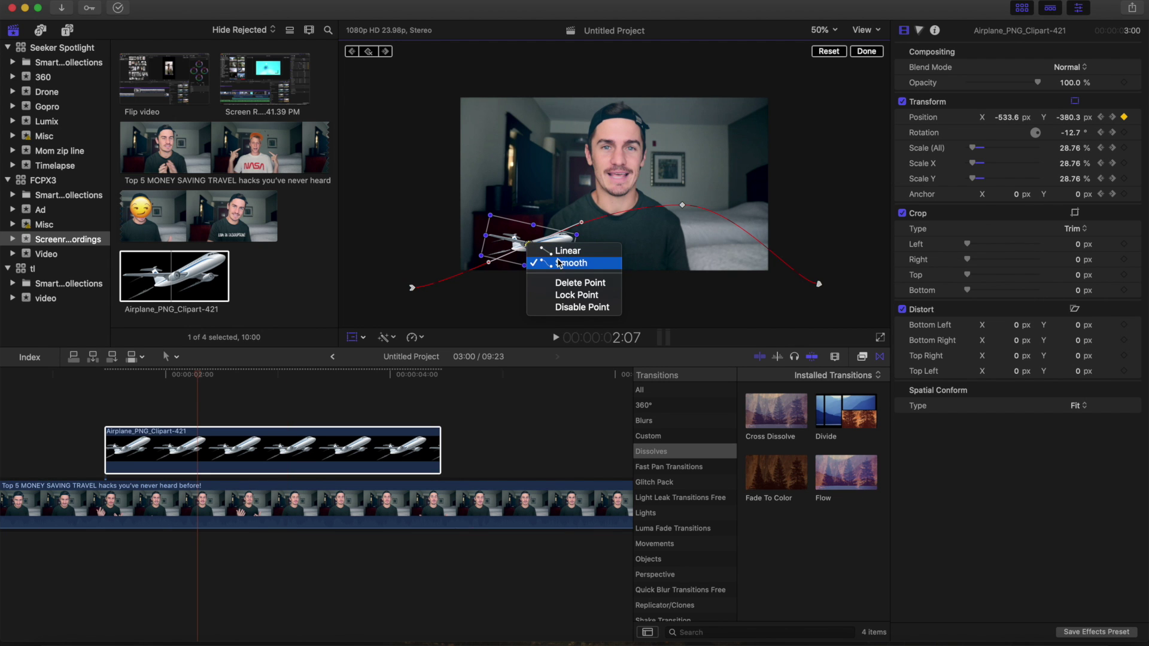
pyautogui.click(523, 271)
pyautogui.moveTo(537, 251); pyautogui.dragTo(566, 211)
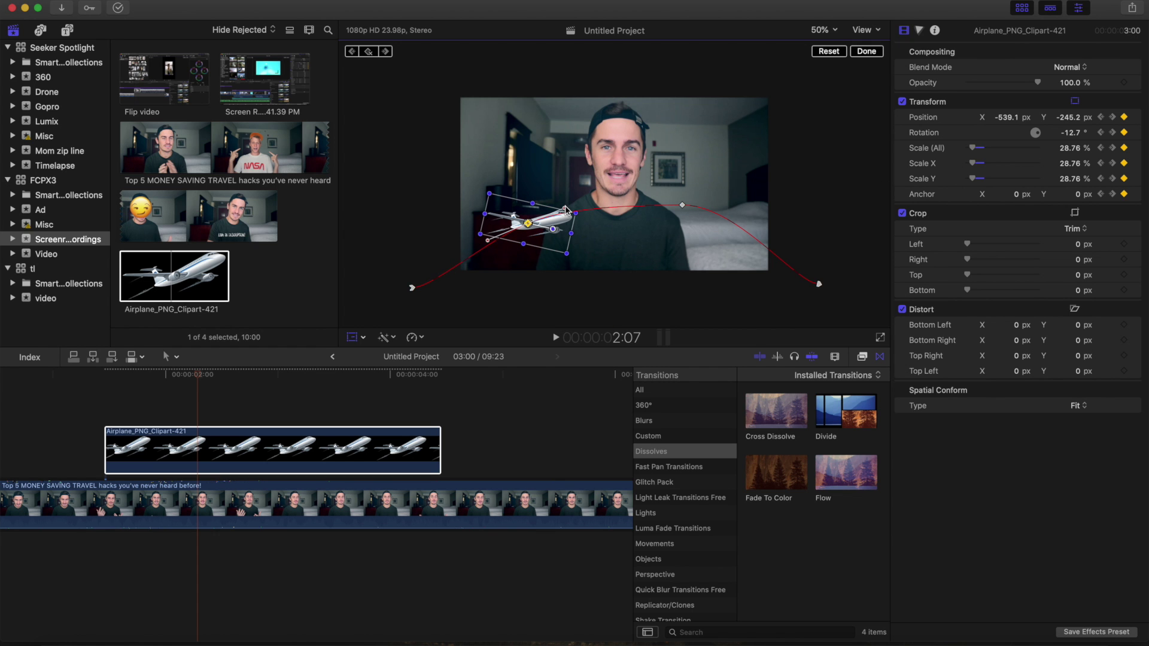
# Play back the airplane's flight animation across the clip and close the transform controls
pyautogui.click(85, 407)
pyautogui.press('space')
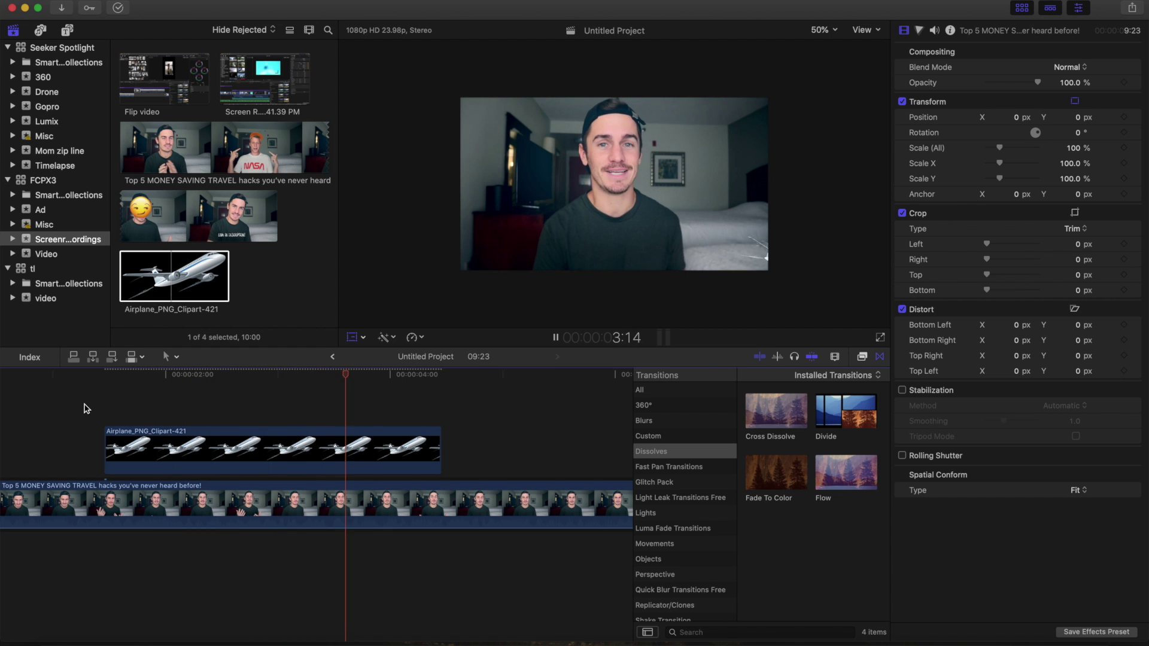
pyautogui.hotkey('shift', 't')
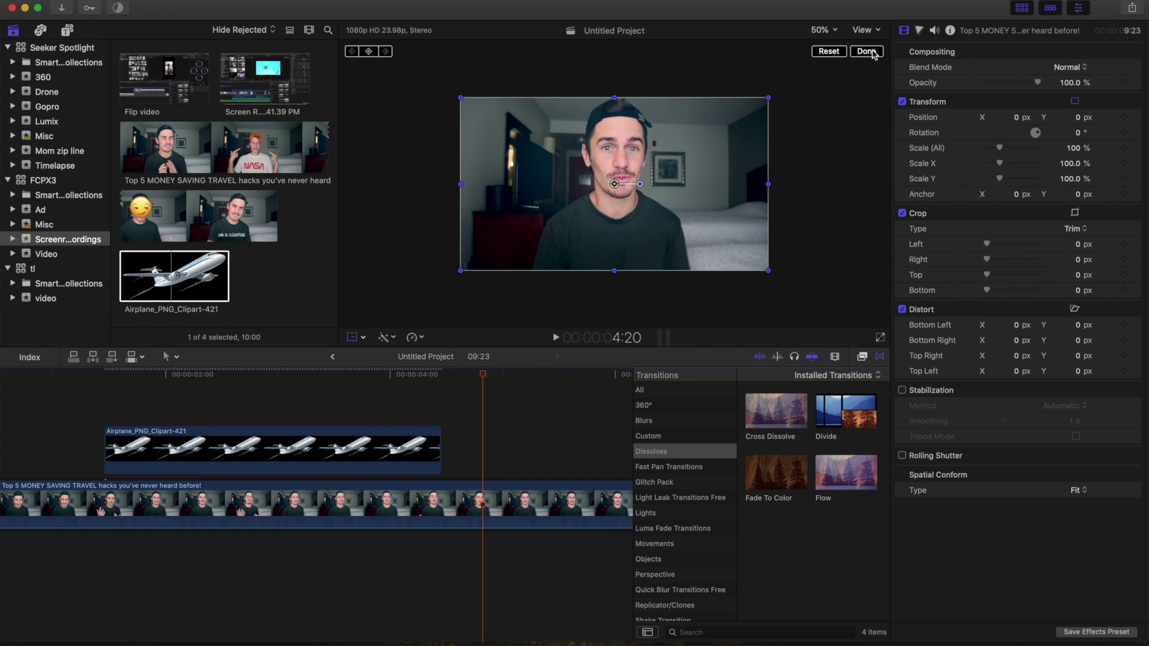
pyautogui.click(867, 52)
pyautogui.click(187, 157)
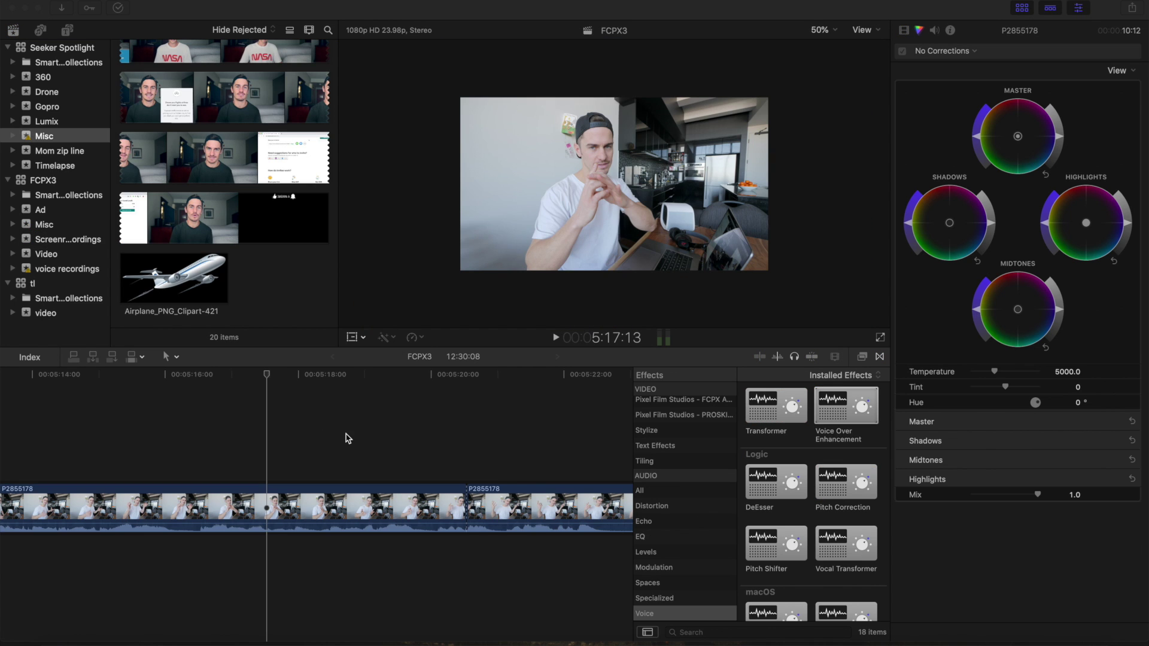
# Add a Grey Scale solid generator above the main clip at the playhead and cut it to about 2:07
pyautogui.click(69, 30)
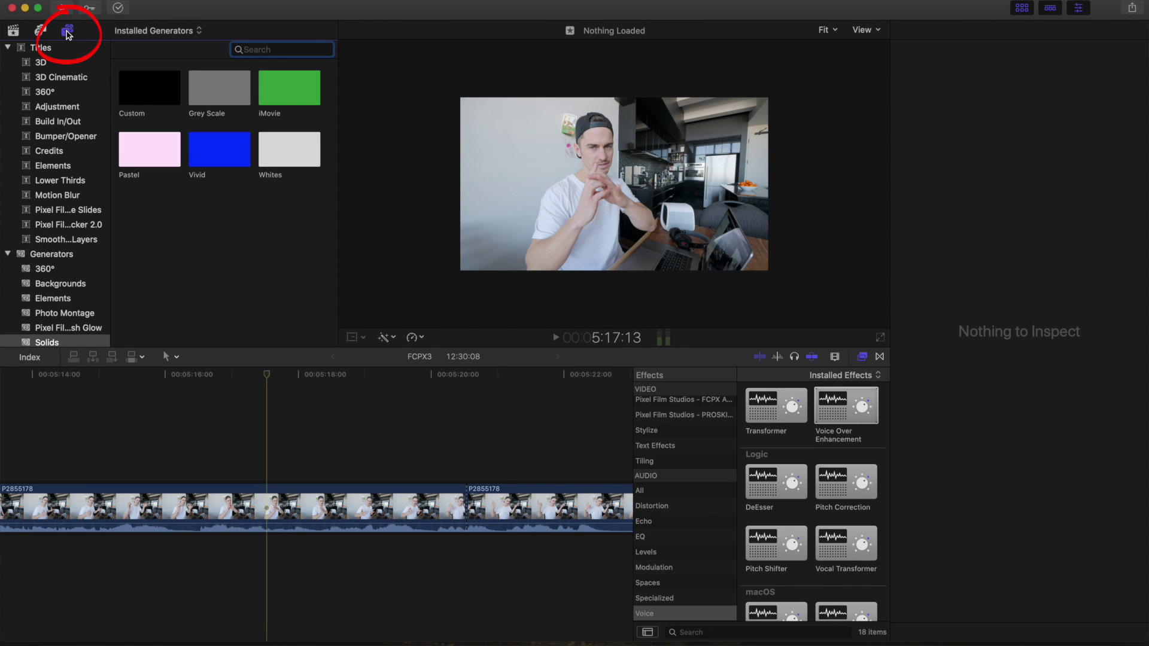
pyautogui.moveTo(218, 91); pyautogui.dragTo(273, 458)
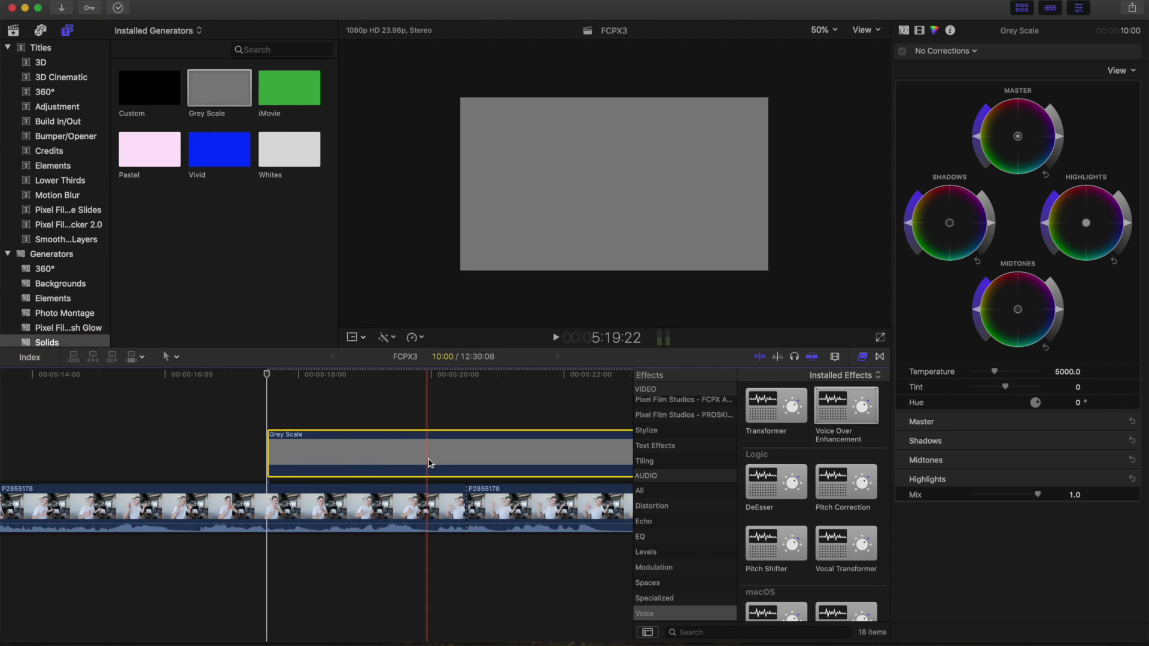
pyautogui.press('super+b')
pyautogui.click(455, 454)
pyautogui.press('Delete')
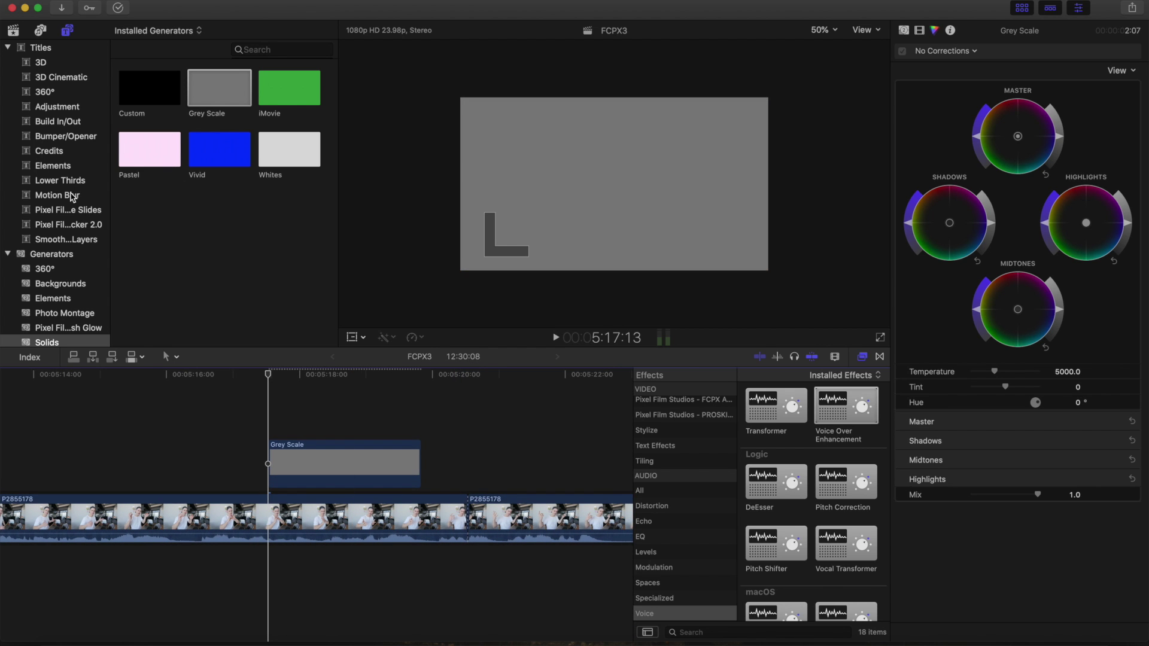
# Add a Custom title above the Grey Scale clip and trim it to the same length
pyautogui.click(37, 47)
pyautogui.scroll(-3, 217, 299)
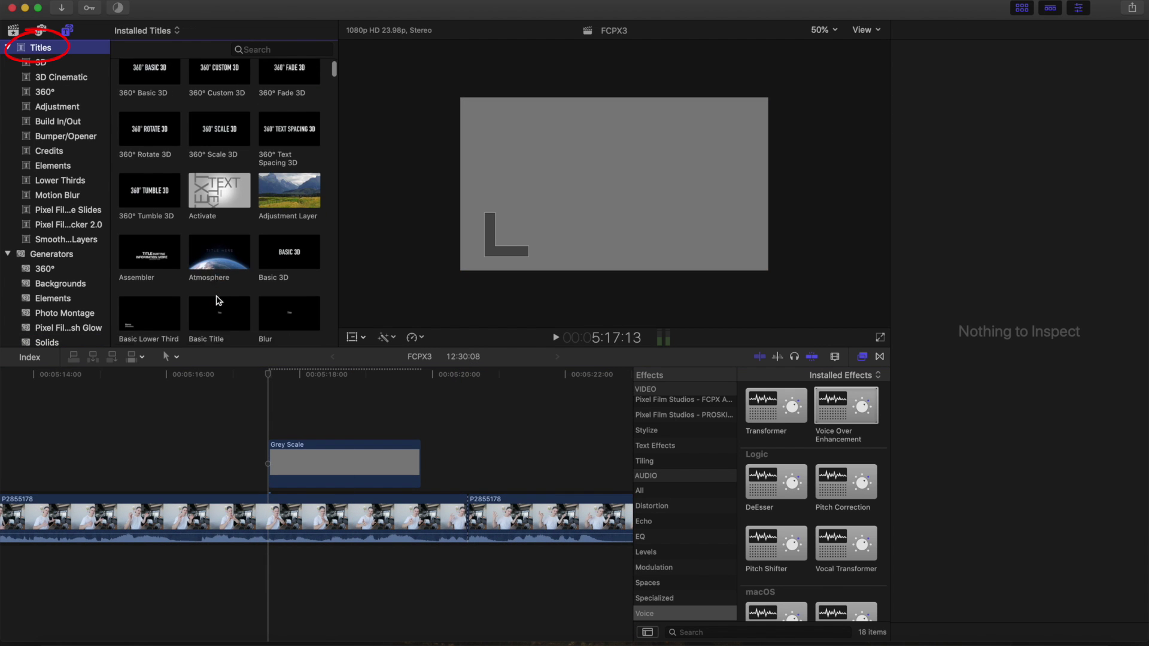
pyautogui.scroll(-2, 217, 299)
pyautogui.moveTo(185, 296); pyautogui.dragTo(282, 429)
pyautogui.moveTo(593, 433); pyautogui.dragTo(418, 429)
# Move the title to the frame's lower centre, apply the New Font style and set its text to "Titles for this video"
pyautogui.click(349, 429)
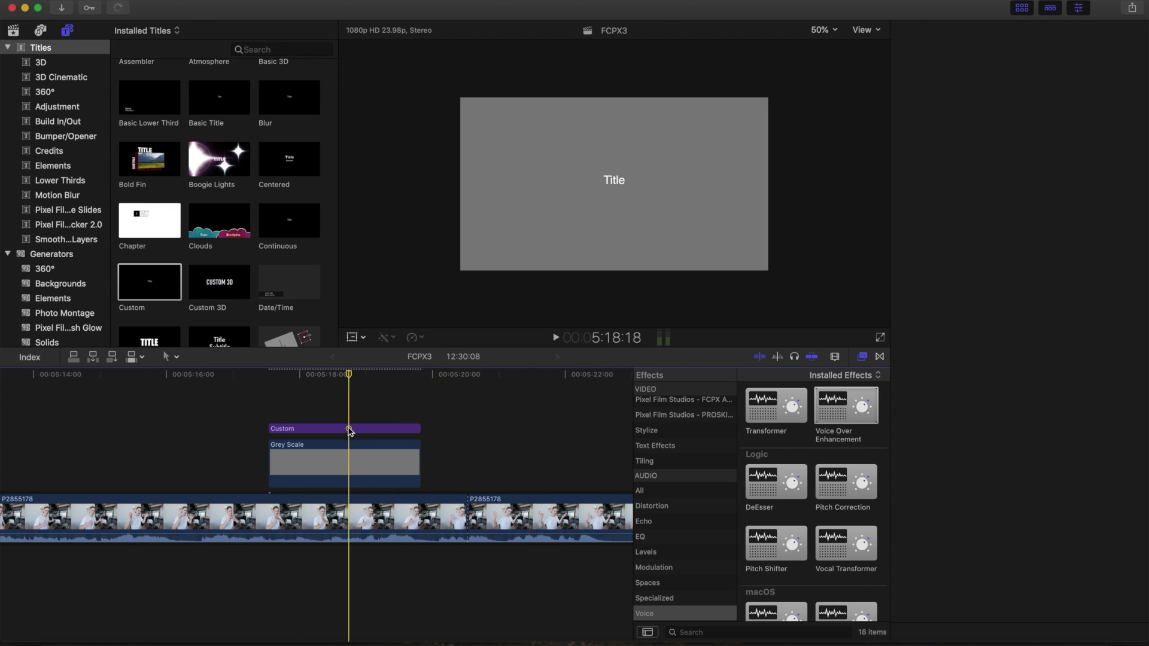
pyautogui.moveTo(623, 183); pyautogui.dragTo(614, 251)
pyautogui.click(975, 55)
pyautogui.click(934, 121)
pyautogui.click(945, 101)
pyautogui.write('Titles for this video')
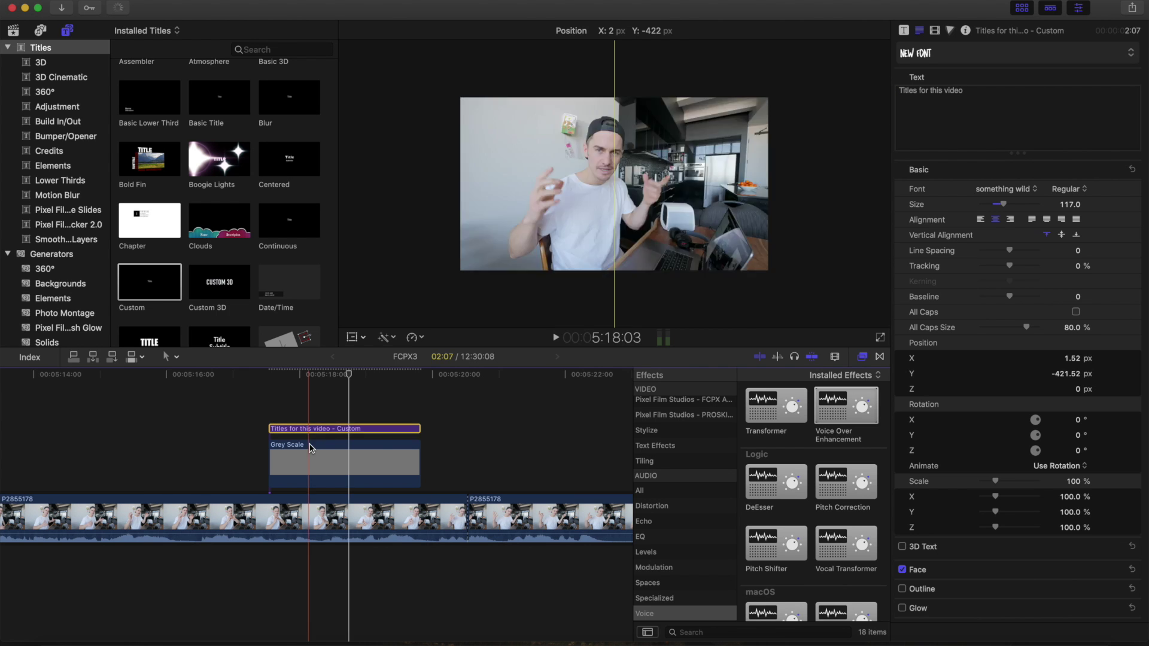
# Crop the Grey Scale solid to a small box around the title, trimming about 667 left, 662.5 right, 870.8 top and 84.7 bottom
pyautogui.click(352, 337)
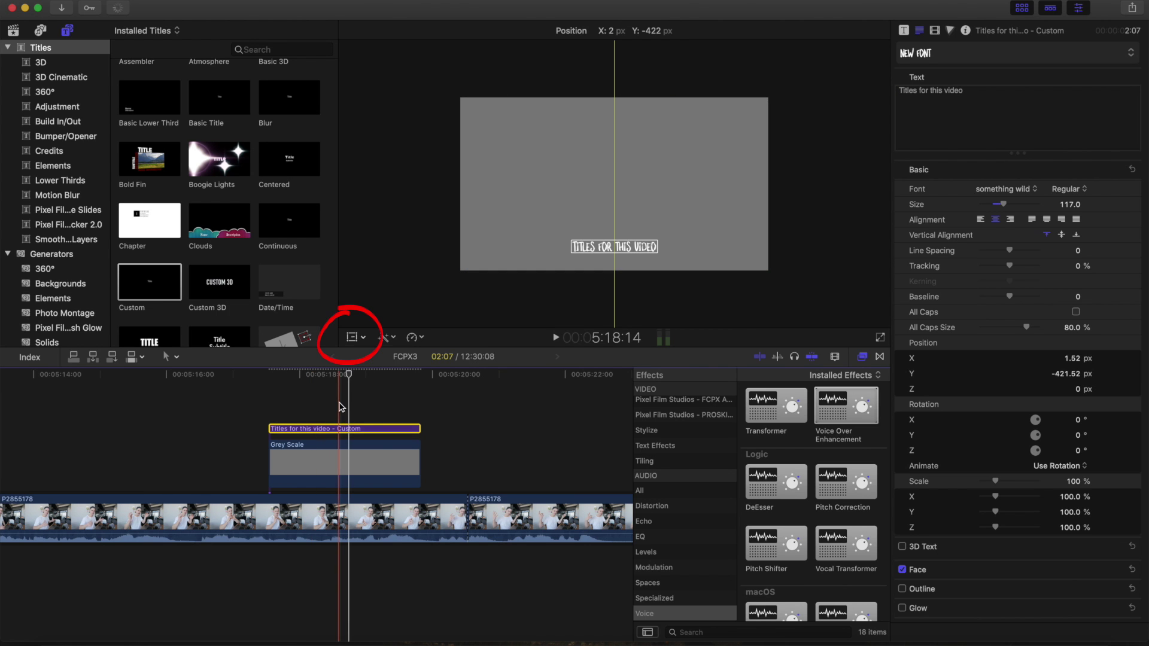
pyautogui.click(363, 340)
pyautogui.click(389, 376)
pyautogui.moveTo(464, 187); pyautogui.dragTo(568, 206)
pyautogui.moveTo(769, 184); pyautogui.dragTo(662, 186)
pyautogui.moveTo(616, 274); pyautogui.dragTo(617, 258)
pyautogui.moveTo(614, 98); pyautogui.dragTo(620, 241)
pyautogui.click(358, 337)
# Lower the Grey Scale solid's opacity to about 67% and darken its shadows with the color wheels
pyautogui.click(345, 454)
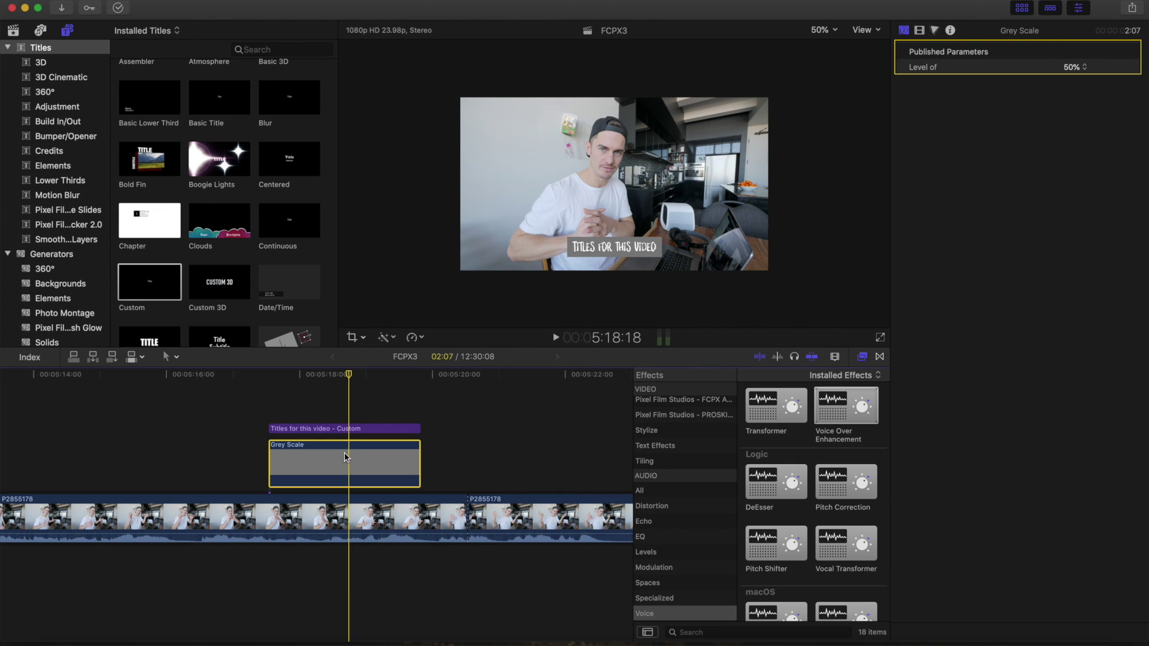
pyautogui.click(935, 30)
pyautogui.click(921, 30)
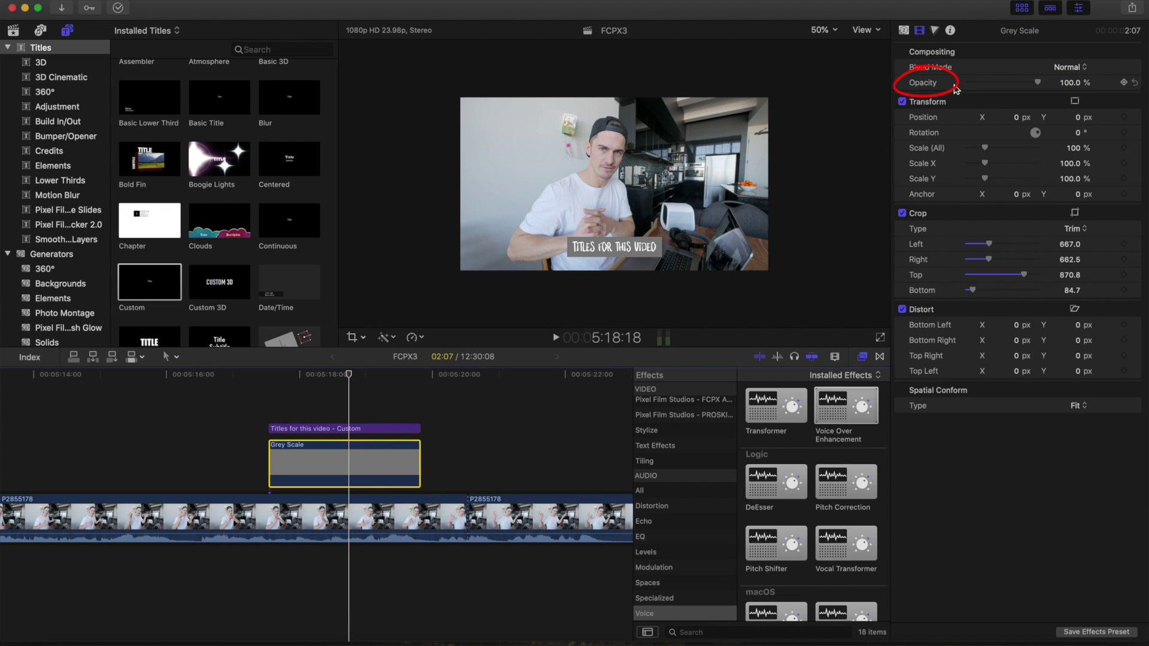
pyautogui.moveTo(1039, 82); pyautogui.dragTo(1018, 82)
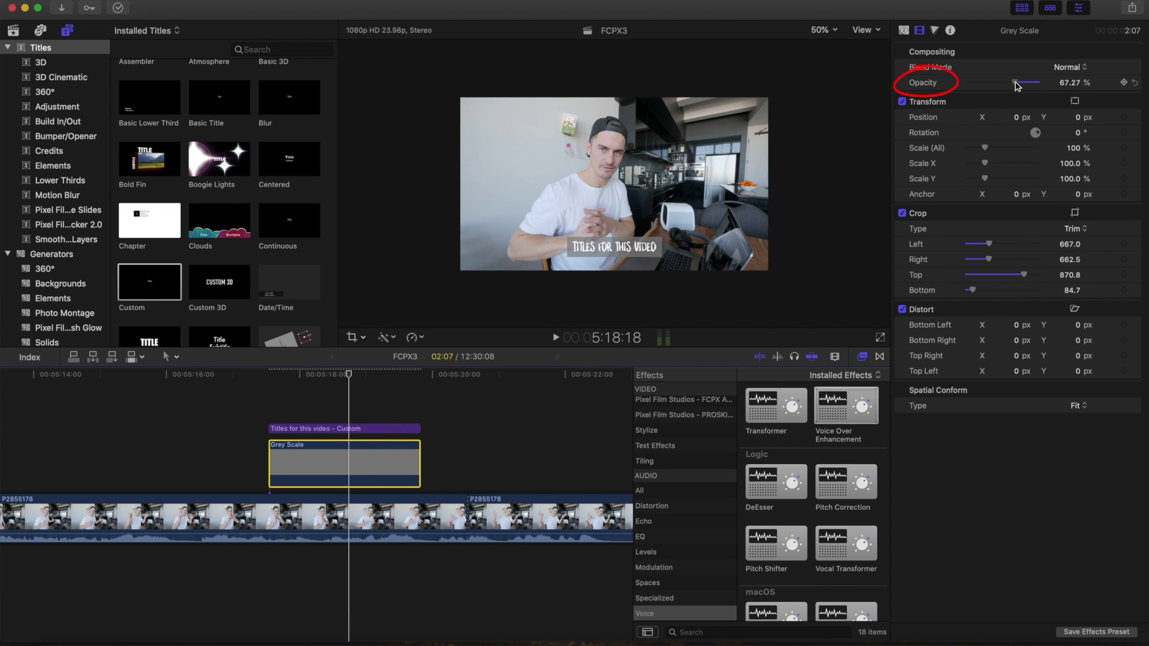
pyautogui.click(936, 31)
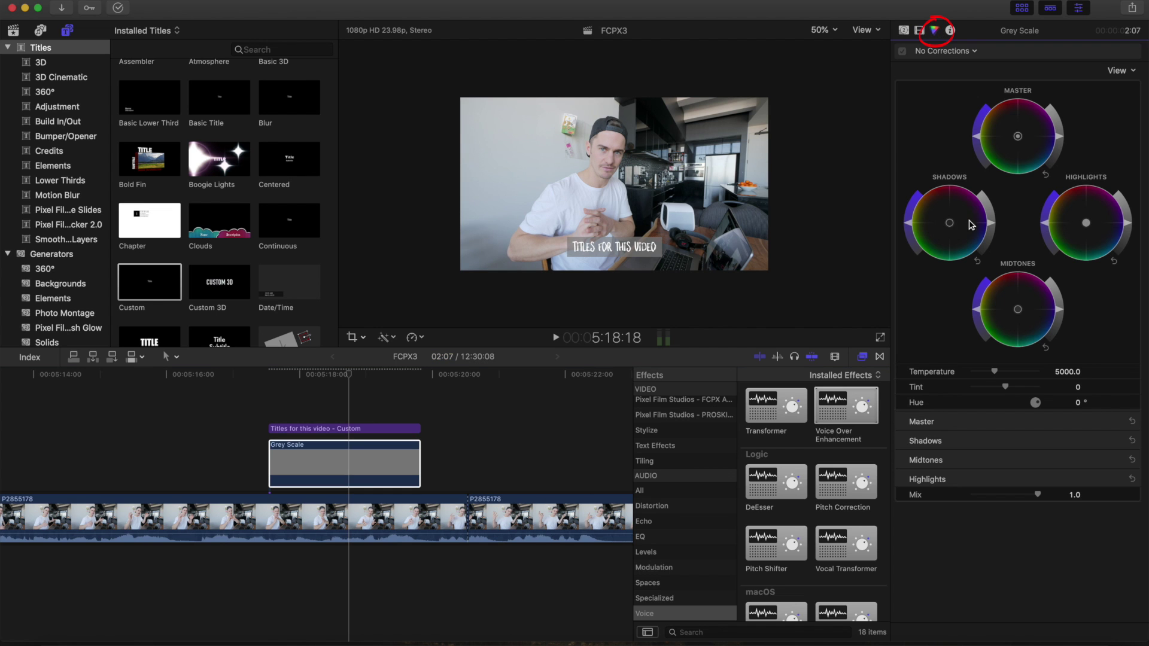
pyautogui.moveTo(991, 226); pyautogui.dragTo(987, 256)
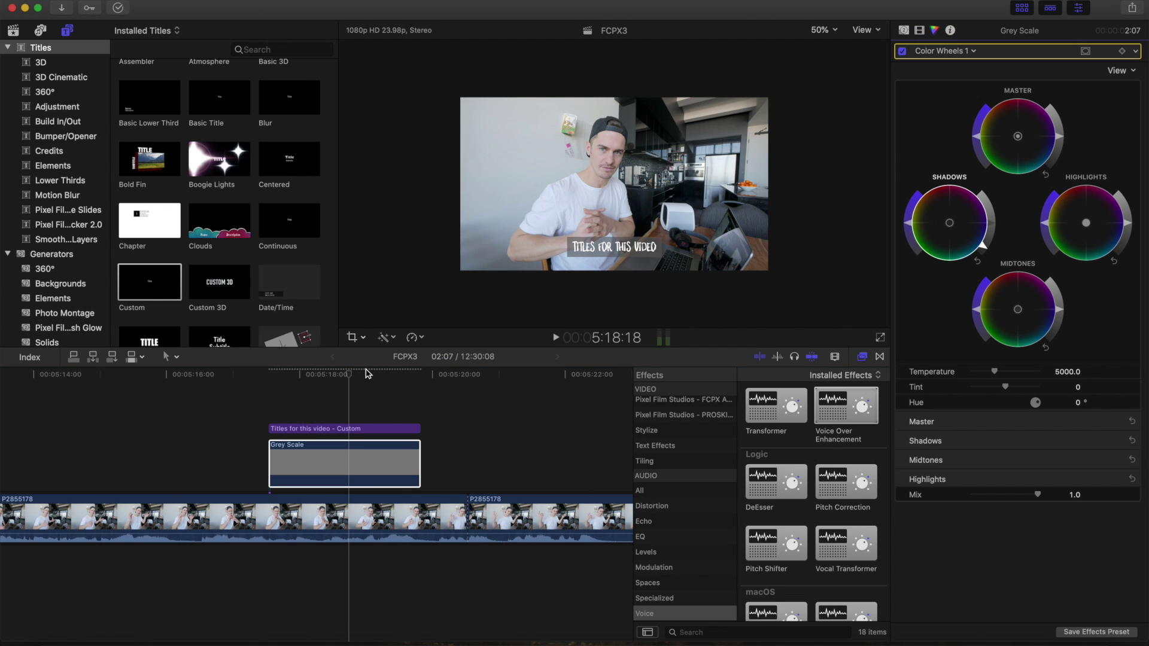
# Combine the Grey Scale solid and the title above it into a compound clip named "Titles"
pyautogui.rightClick(348, 458)
pyautogui.click(368, 443)
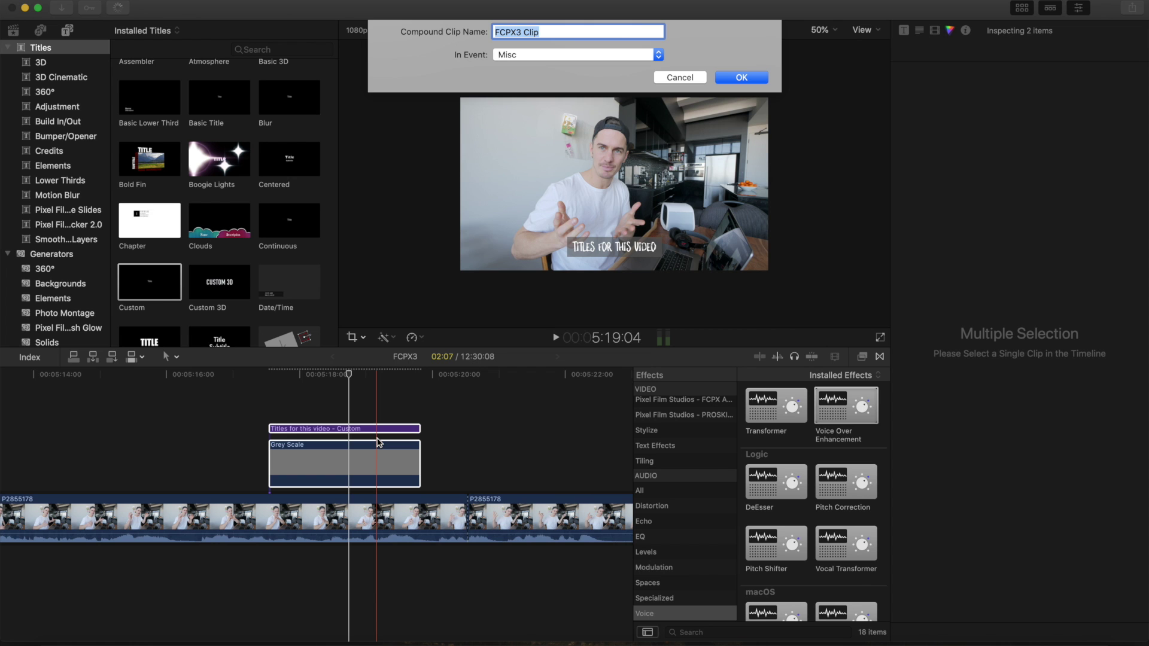
pyautogui.write('Titles')
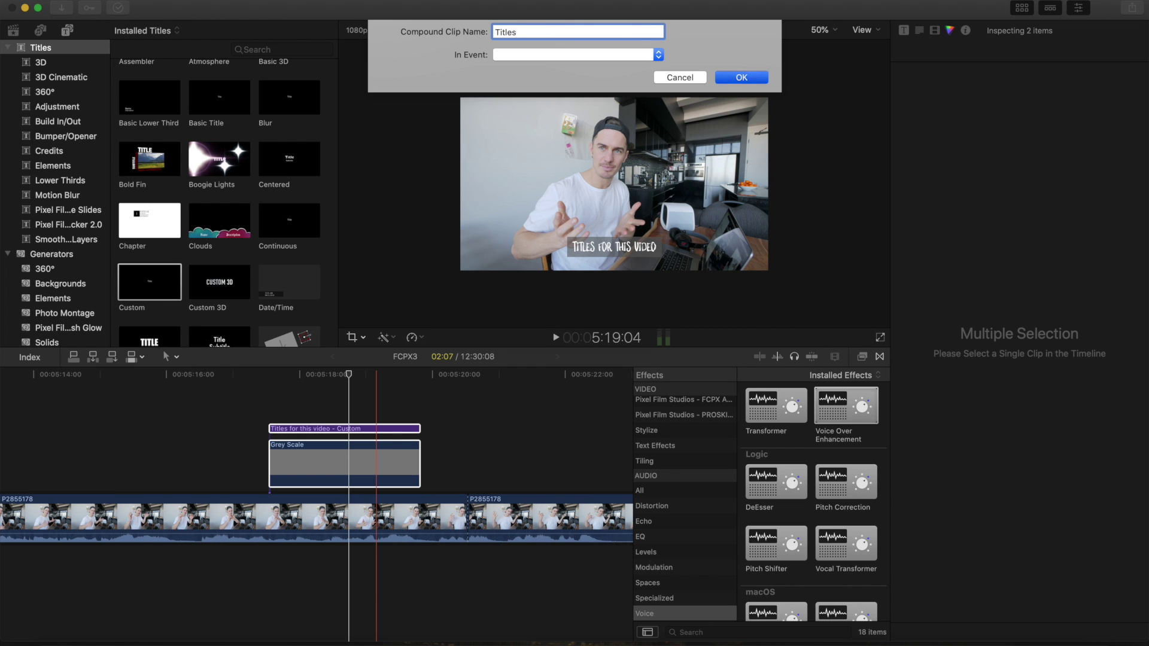
pyautogui.press('Return')
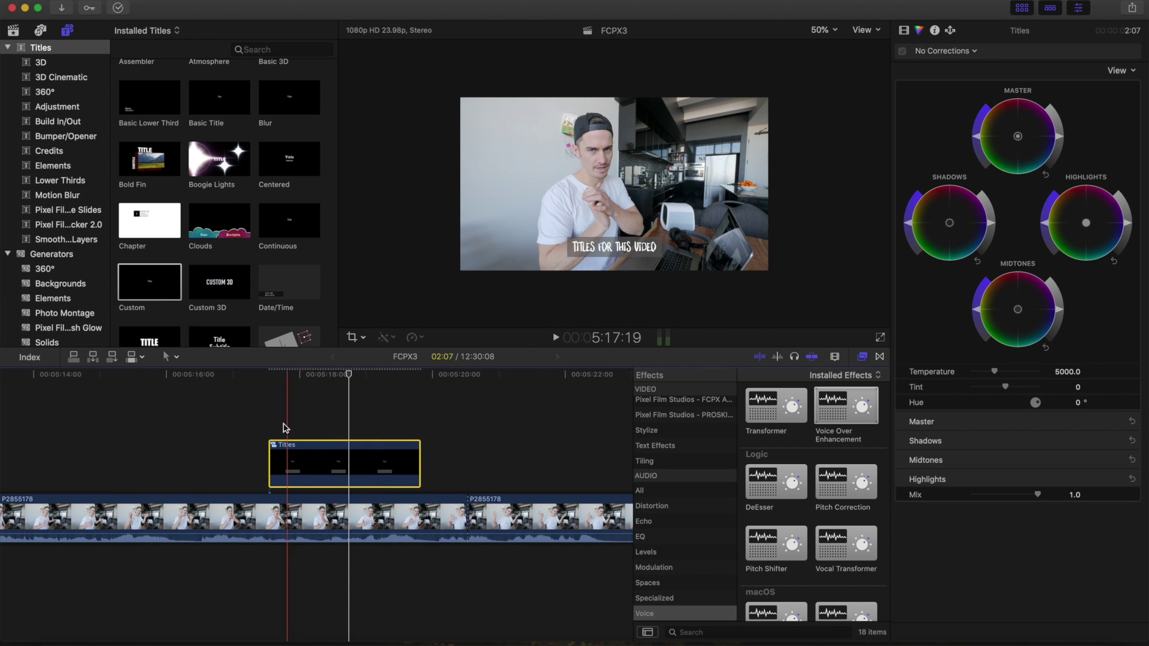
# At the Titles clip's first frame, move it straight down until the title leaves the frame and set a Transform keyframe
pyautogui.click(270, 461)
pyautogui.click(276, 461)
pyautogui.click(363, 339)
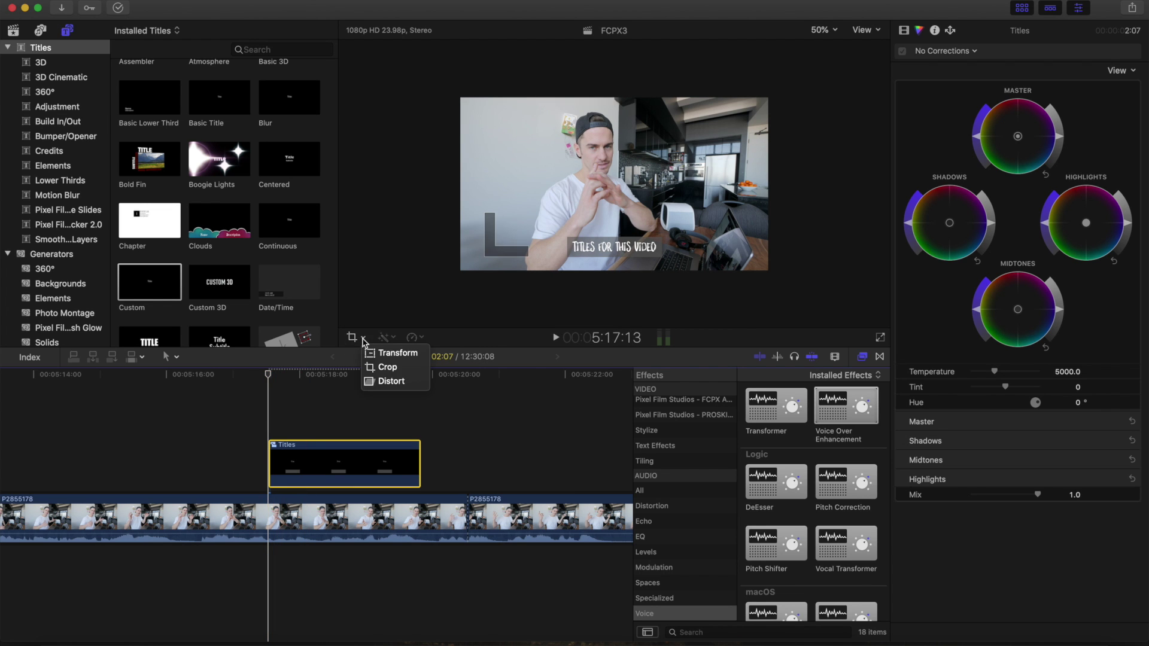
pyautogui.click(379, 351)
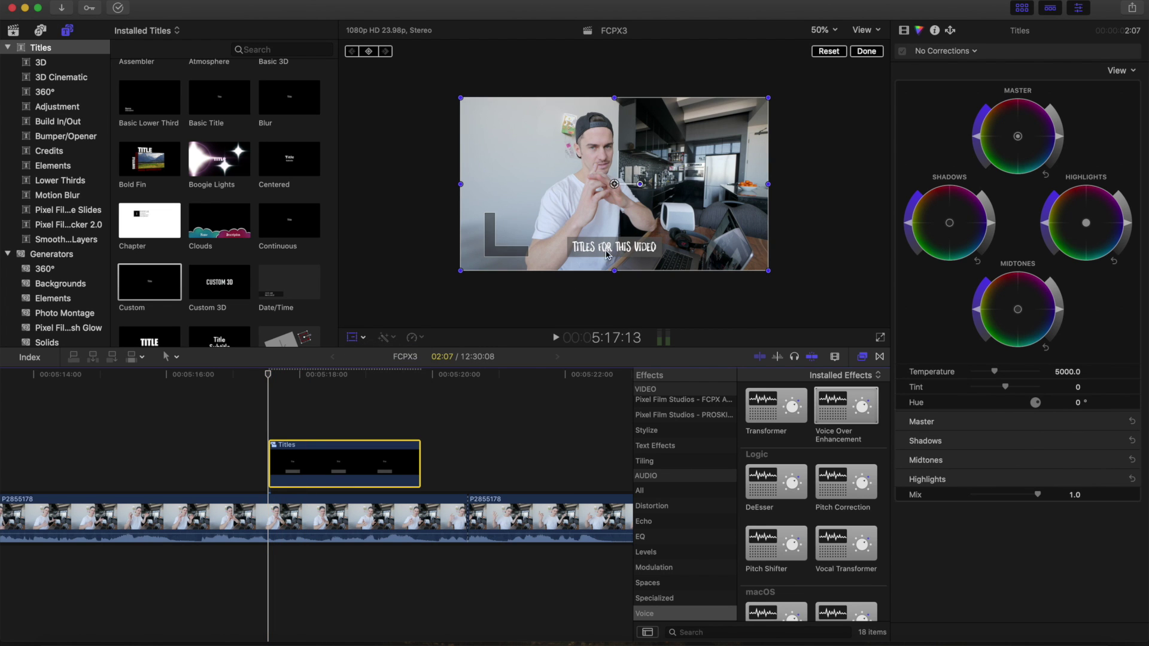
pyautogui.moveTo(615, 185); pyautogui.dragTo(615, 221)
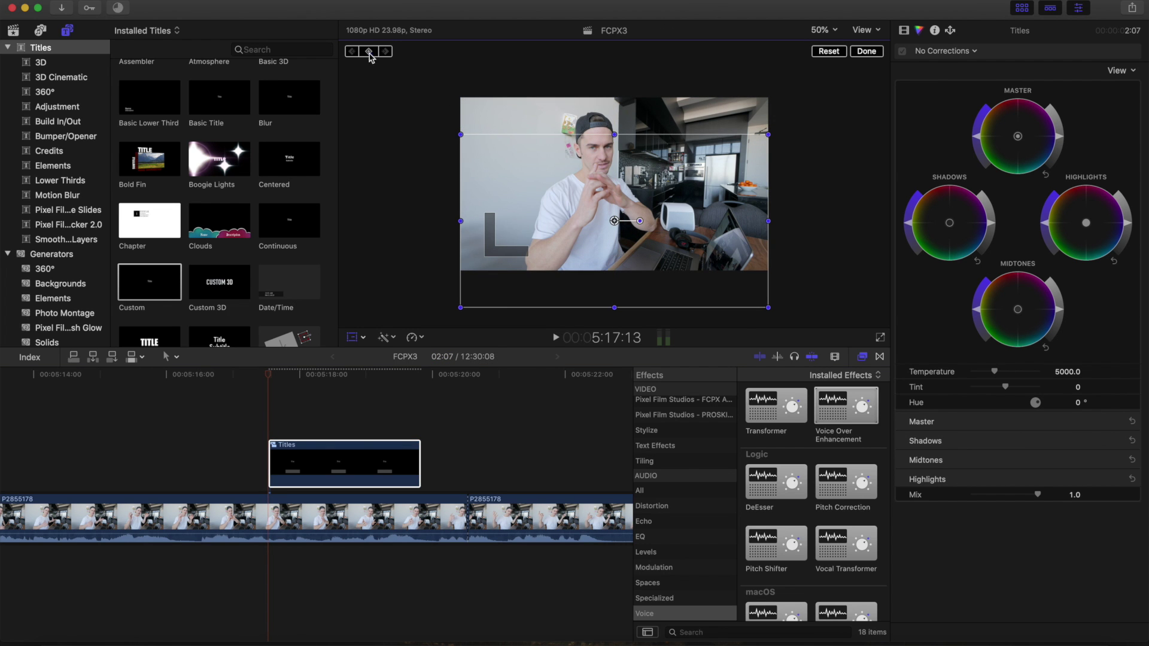
# Five frames in, move the Titles clip straight up to its original position so the title slides into view
pyautogui.press('Right')
pyautogui.press('Right')
pyautogui.press('Right')
pyautogui.press('Right')
pyautogui.press('Right')
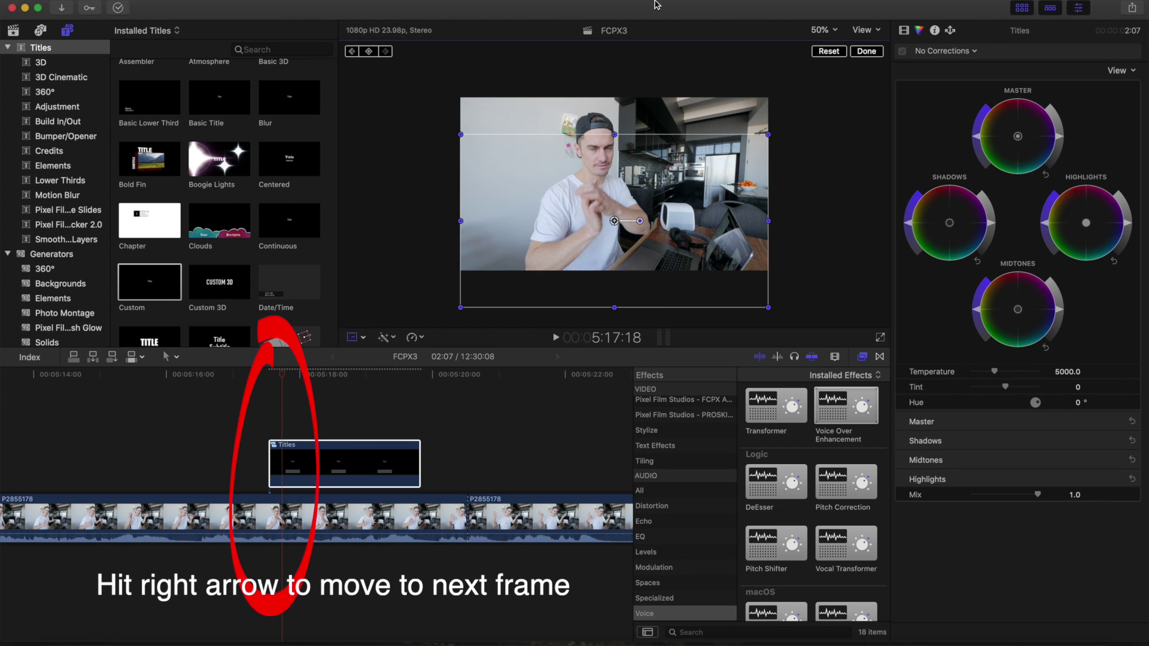
pyautogui.moveTo(615, 221); pyautogui.dragTo(615, 185)
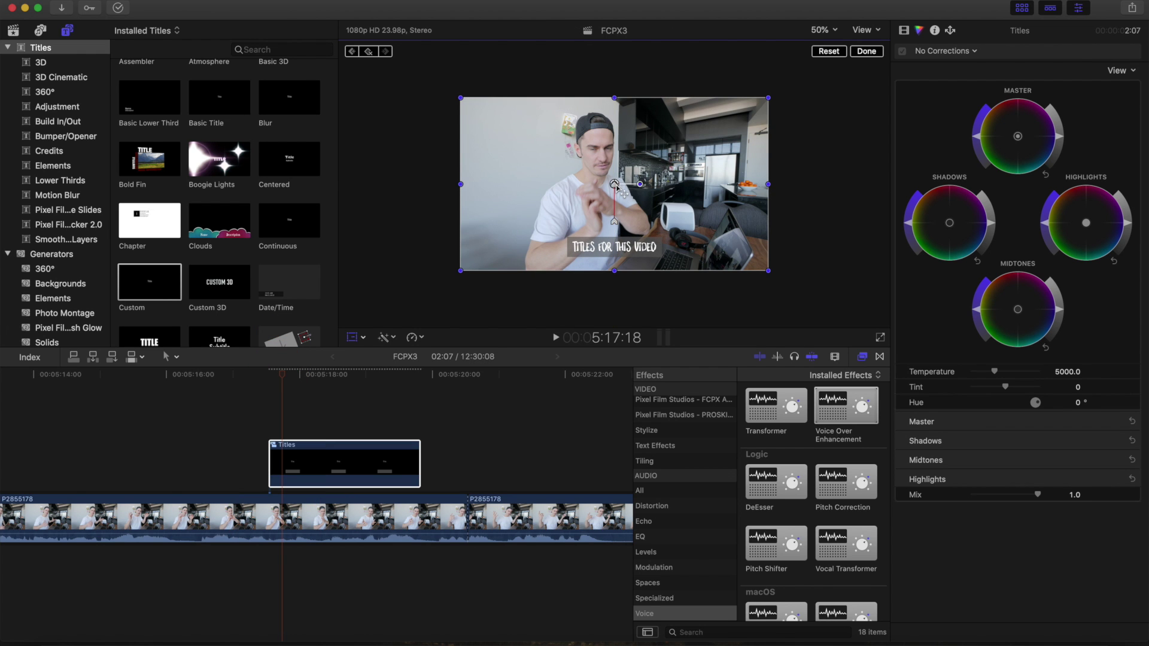
# Add a Transform keyframe to the Titles clip five frames before its end, at 5:19:15, to hold its position
pyautogui.click(419, 422)
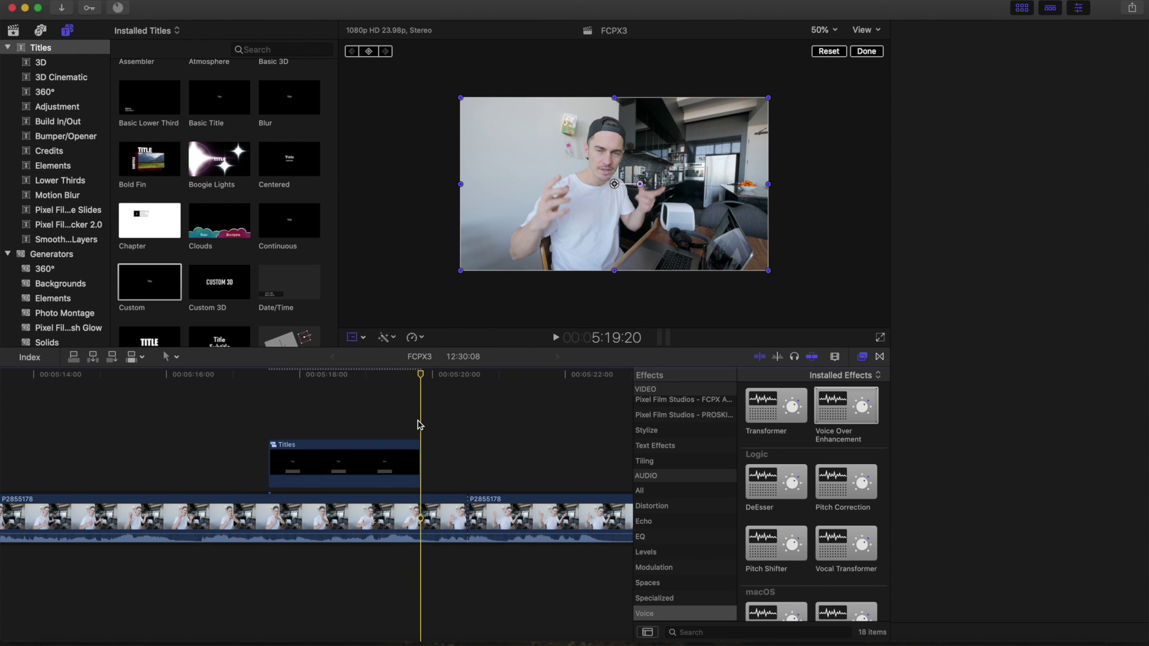
pyautogui.click(401, 461)
pyautogui.press('Left')
pyautogui.press('Left')
pyautogui.press('Left')
pyautogui.press('Left')
pyautogui.press('Left')
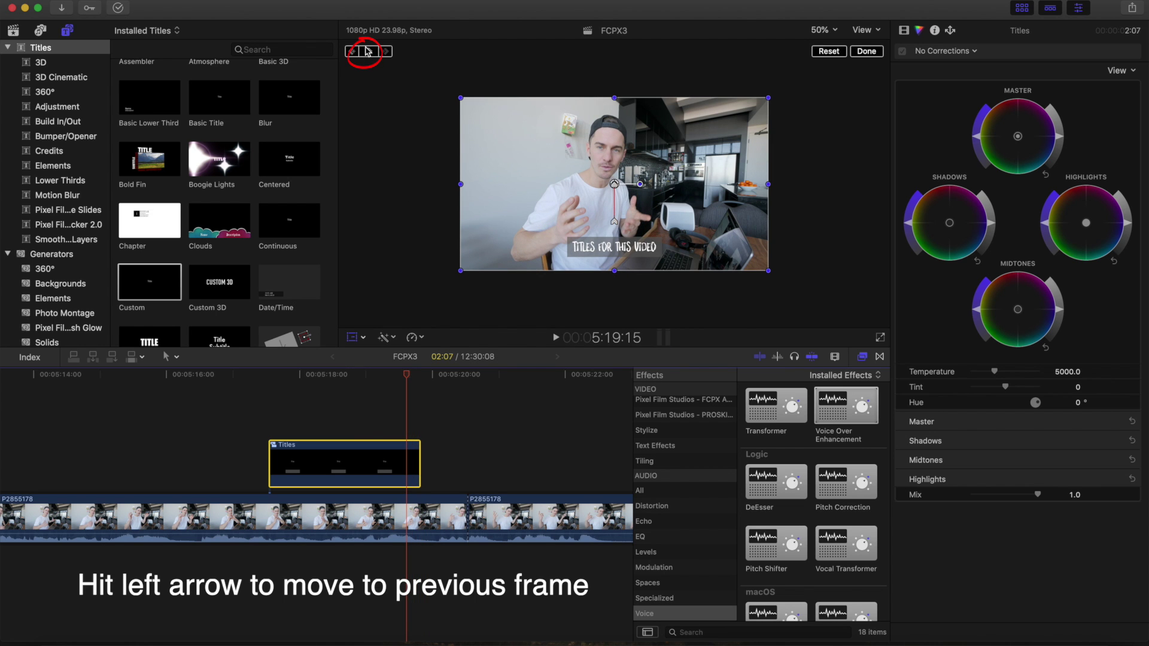
# On the Titles clip's last frame, move it straight down out of the frame so the title slides out
pyautogui.press('Right')
pyautogui.press('Right')
pyautogui.press('Right')
pyautogui.press('Right')
pyautogui.press('Right')
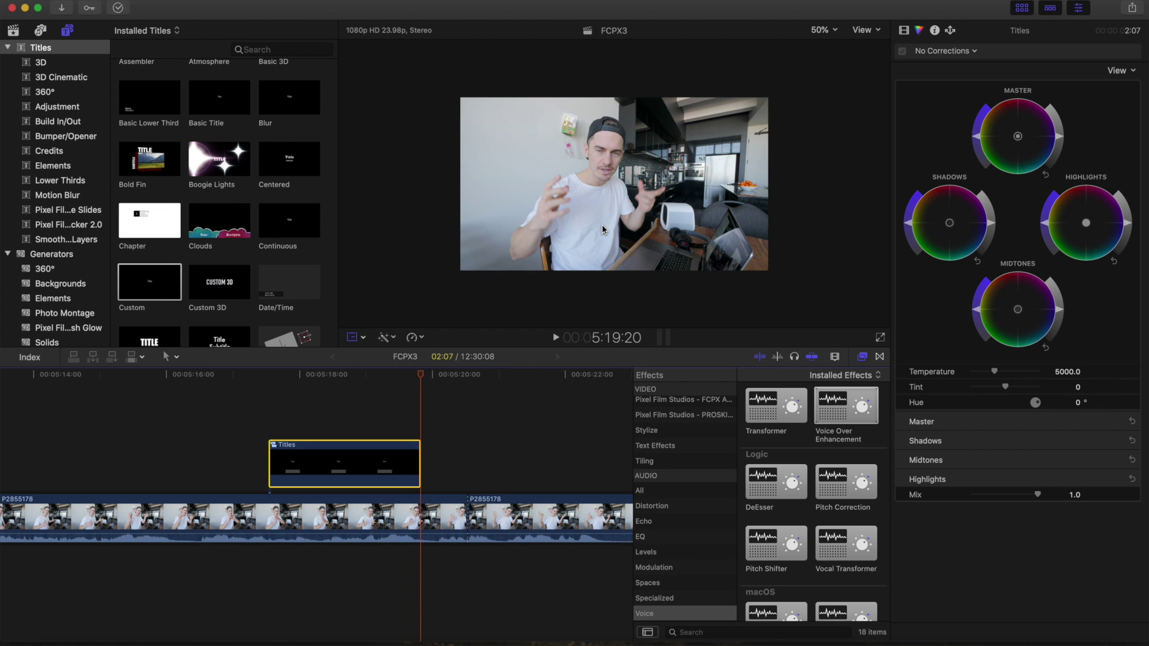
pyautogui.press('Left')
pyautogui.moveTo(614, 190); pyautogui.dragTo(617, 227)
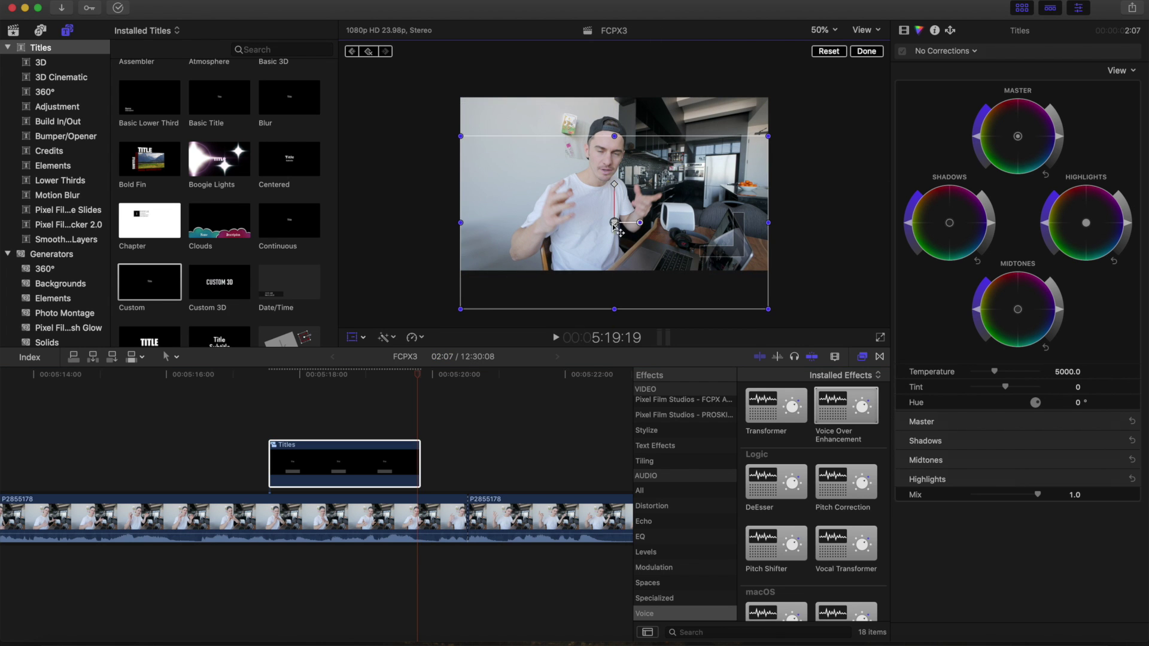
# Play the timeline from just before the Titles clip to check the slide-in and slide-out animation
pyautogui.click(257, 417)
pyautogui.press('space')
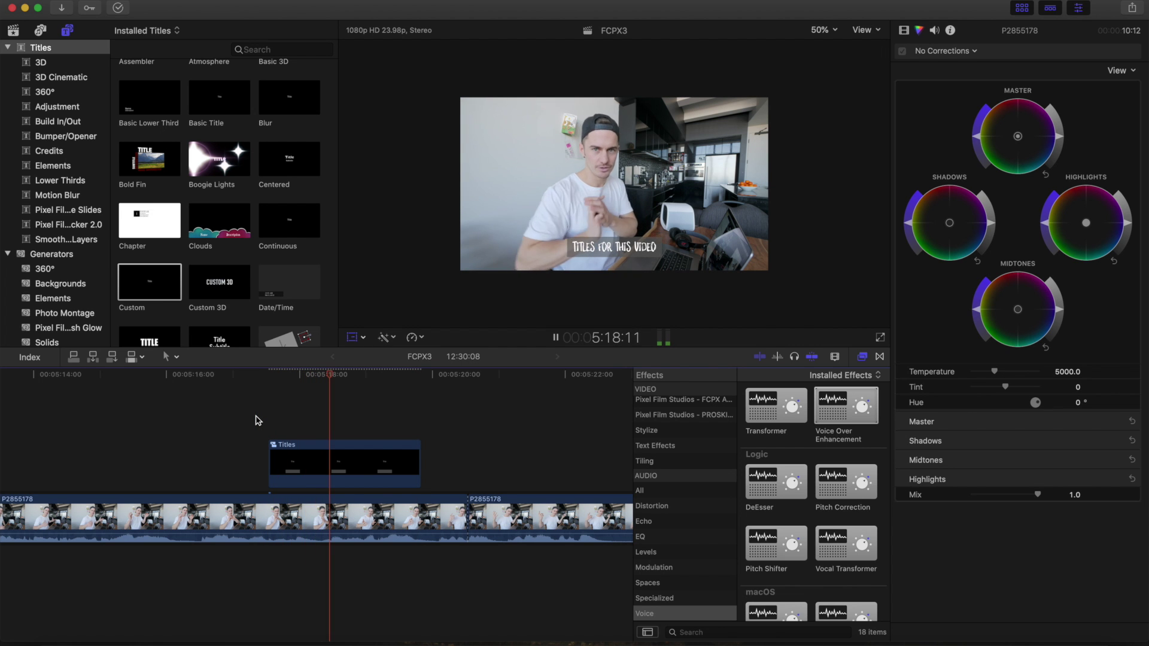
pyautogui.press('space')
# Play through the Seeker spotlight timeline and locate the cut between the second clip 14 and clip 16
pyautogui.hotkey('shift', 't')
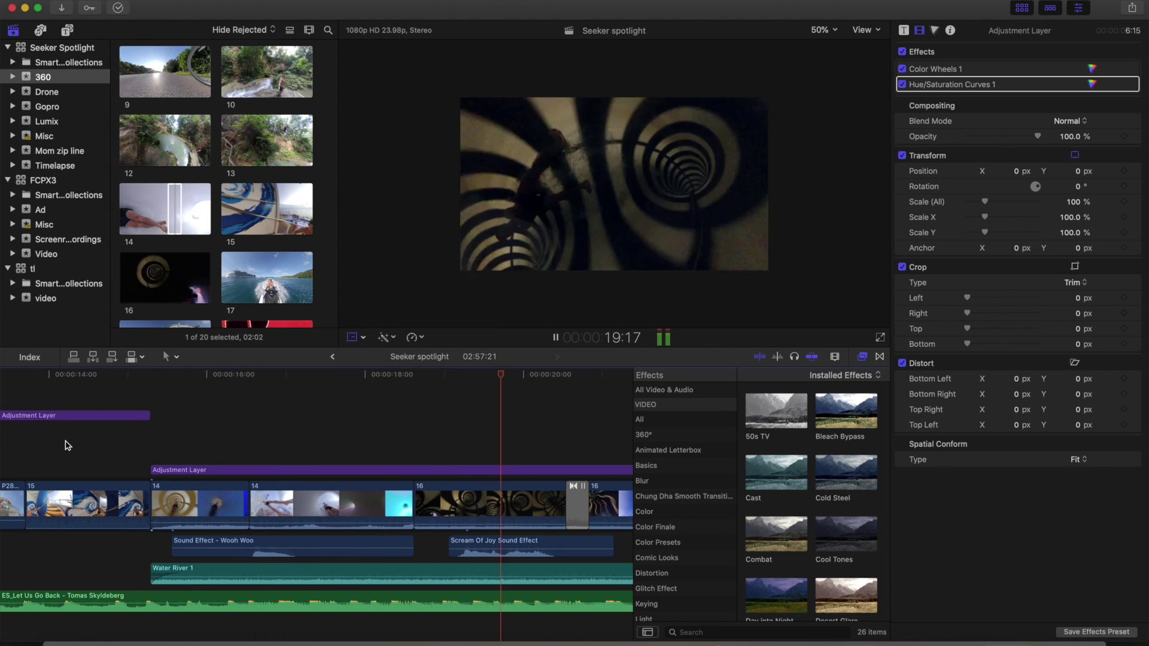
pyautogui.press('space')
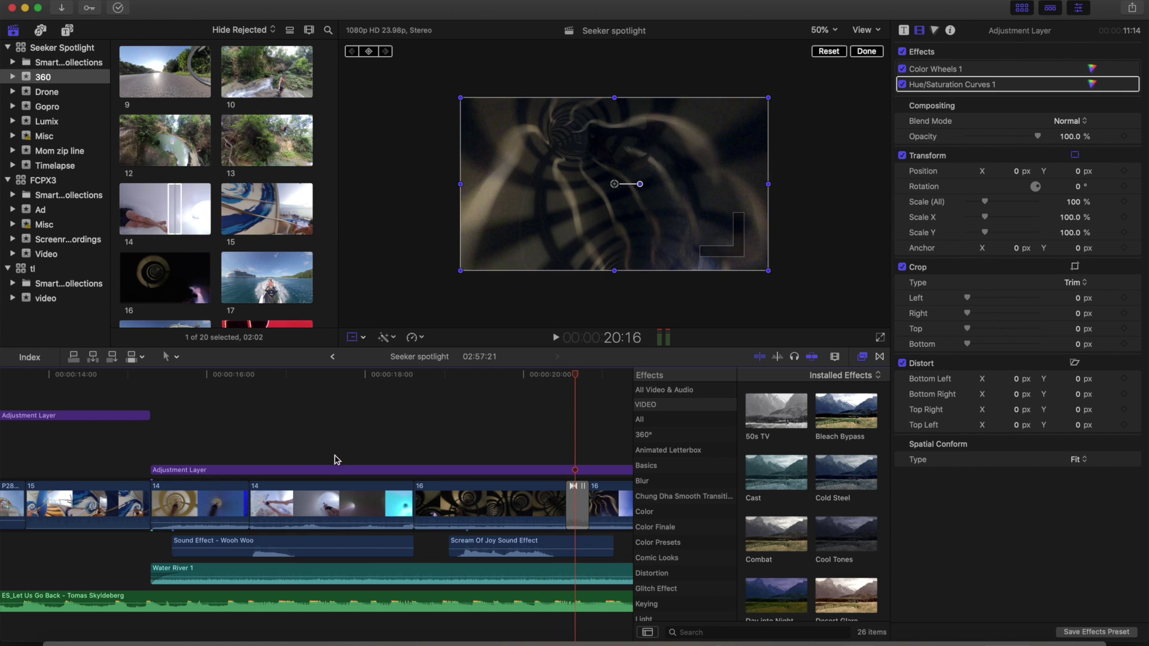
pyautogui.press('Right')
pyautogui.press('Right')
pyautogui.press('Right')
pyautogui.press('Right')
pyautogui.press('Right')
pyautogui.press('Right')
pyautogui.press('Right')
pyautogui.press('Right')
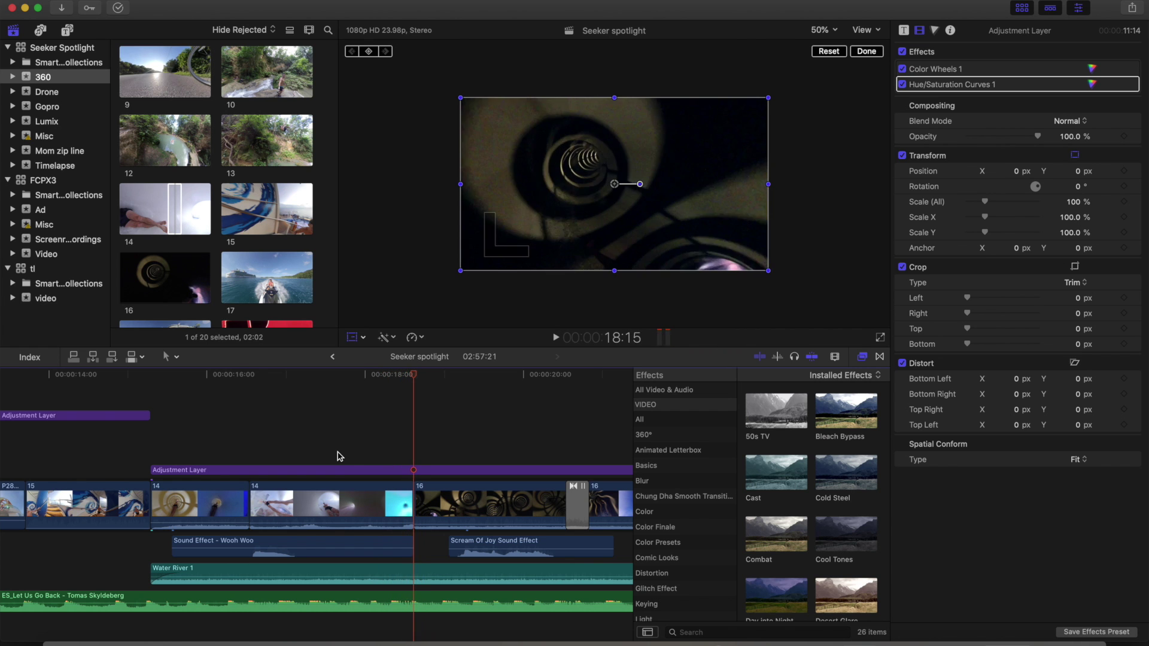
# Add a Transform keyframe to the second clip 14 ten frames before the cut, at 18:05
pyautogui.press('Left')
pyautogui.press('Left')
pyautogui.press('Left')
pyautogui.press('Left')
pyautogui.press('Left')
pyautogui.press('Left')
pyautogui.press('Left')
pyautogui.press('Left')
pyautogui.press('Left')
pyautogui.press('Left')
pyautogui.press('Left')
pyautogui.press('Left')
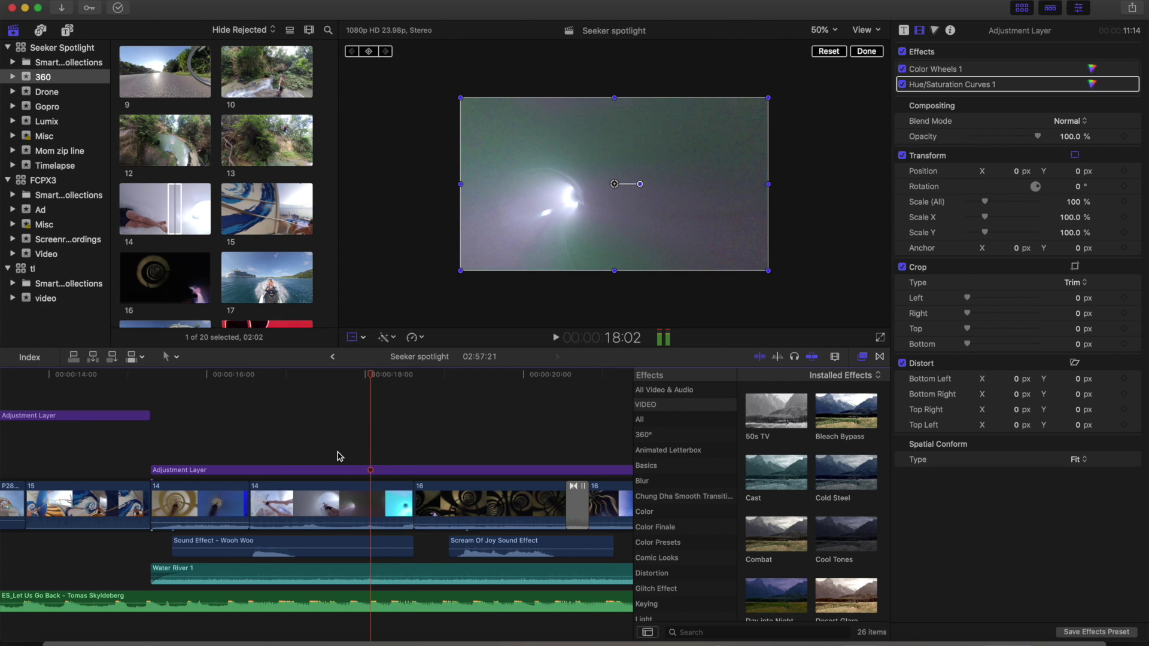
pyautogui.press('Right')
pyautogui.press('Right')
pyautogui.press('Right')
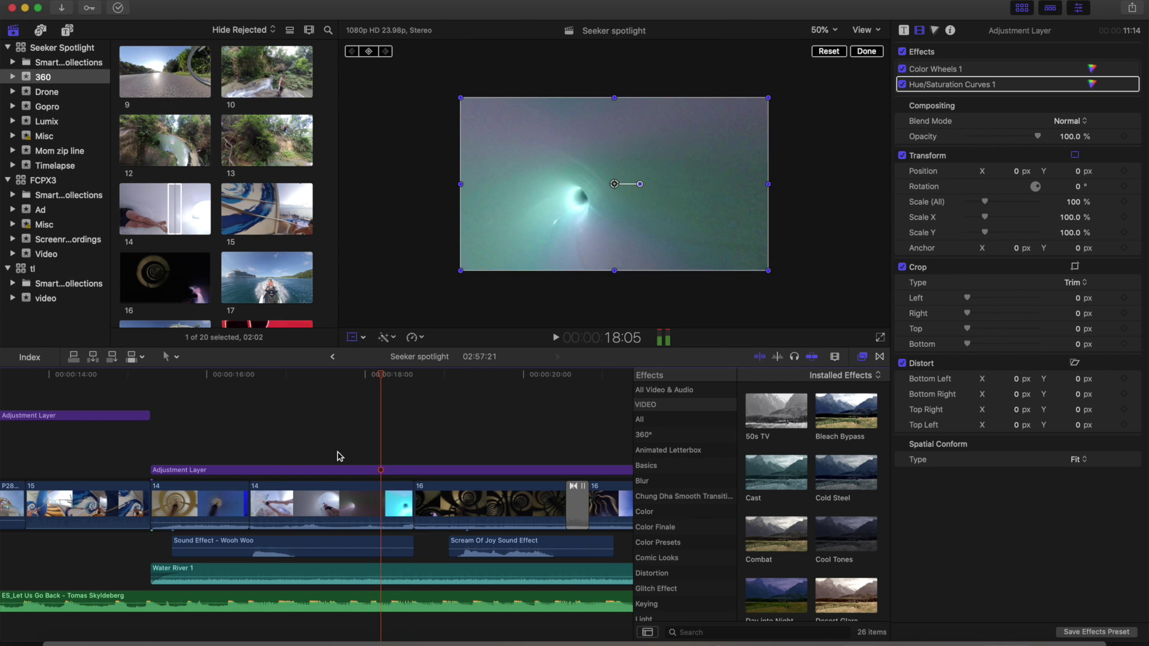
pyautogui.click(375, 499)
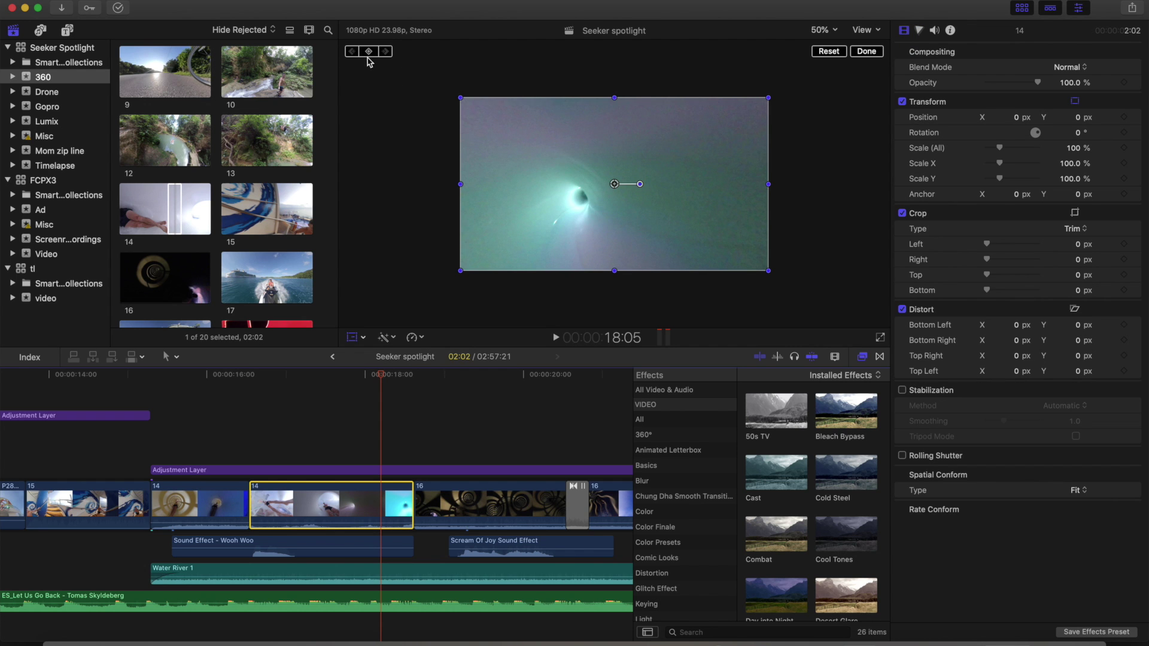
# On clip 14's last frame, at 18:14, scale it to about 127% and move it to about X -52.8, Y 133.9 px
pyautogui.press('Right')
pyautogui.press('Right')
pyautogui.press('Right')
pyautogui.press('Right')
pyautogui.press('Right')
pyautogui.press('Right')
pyautogui.press('Right')
pyautogui.press('Right')
pyautogui.press('Right')
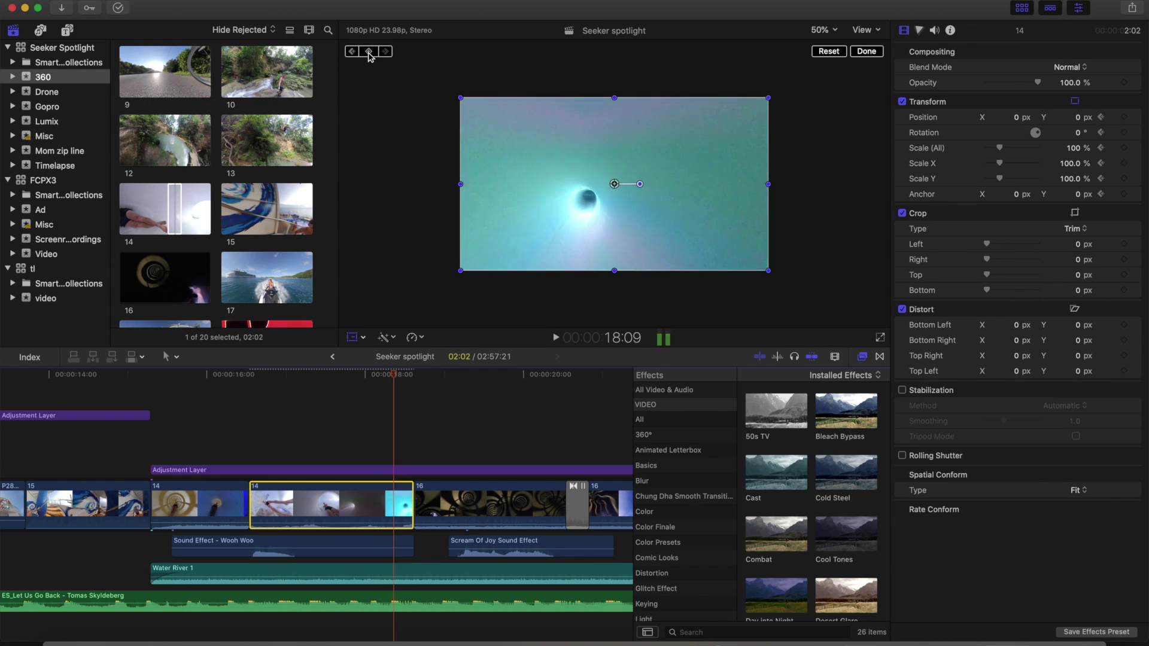
pyautogui.click(369, 52)
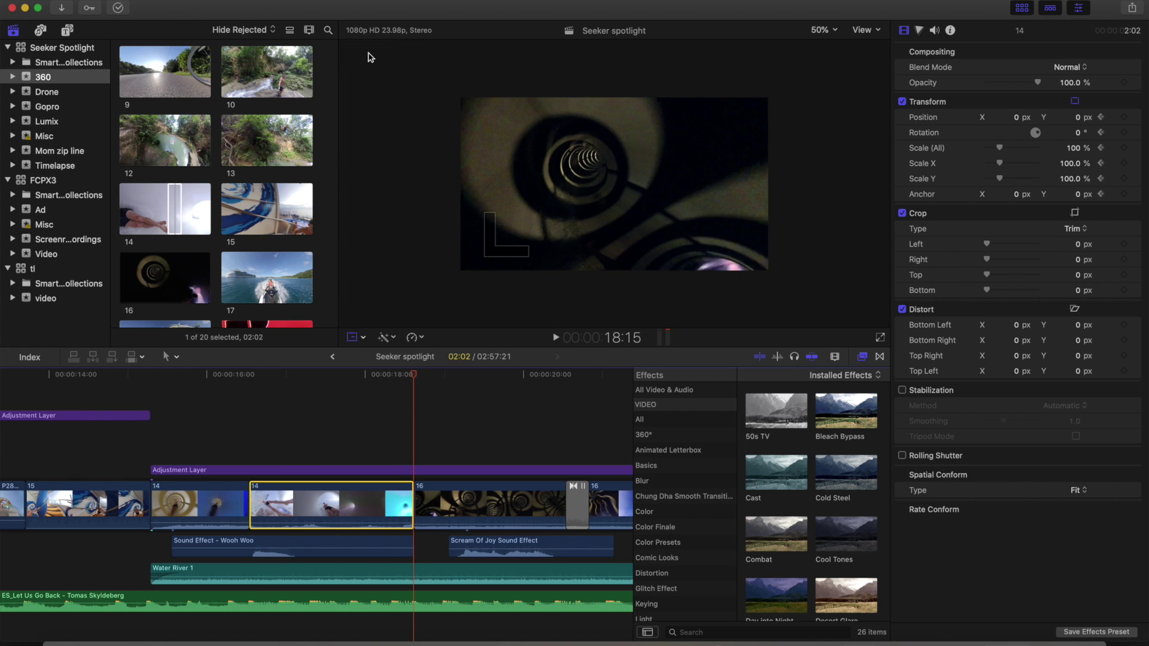
pyautogui.moveTo(462, 97); pyautogui.dragTo(438, 78)
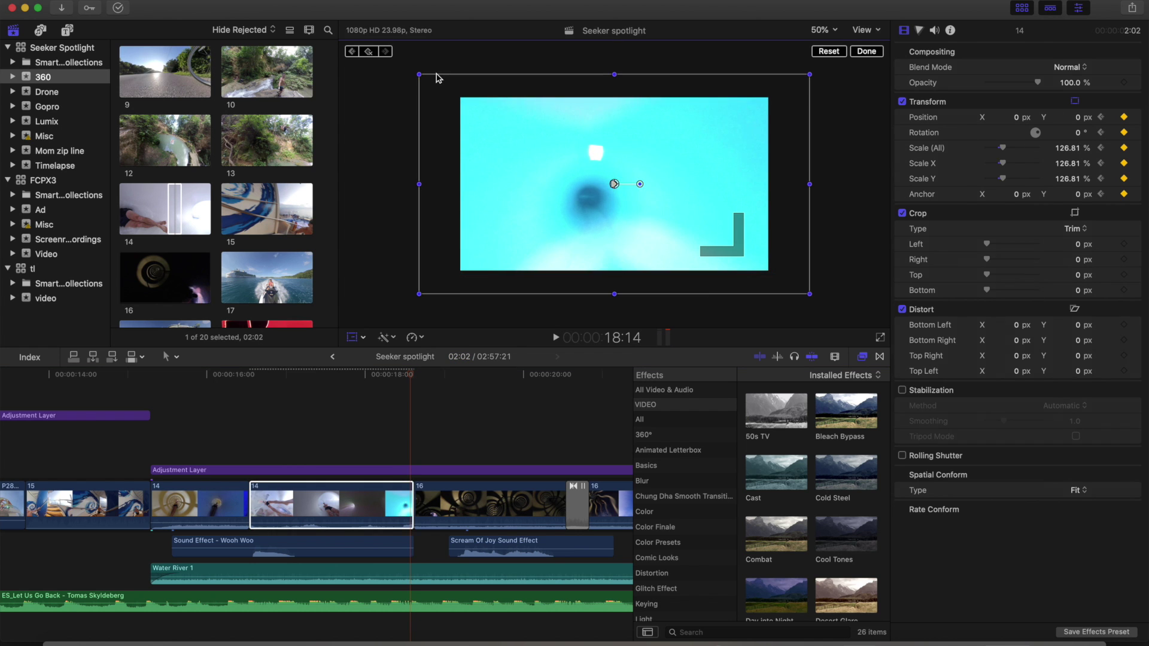
pyautogui.moveTo(614, 183); pyautogui.dragTo(606, 162)
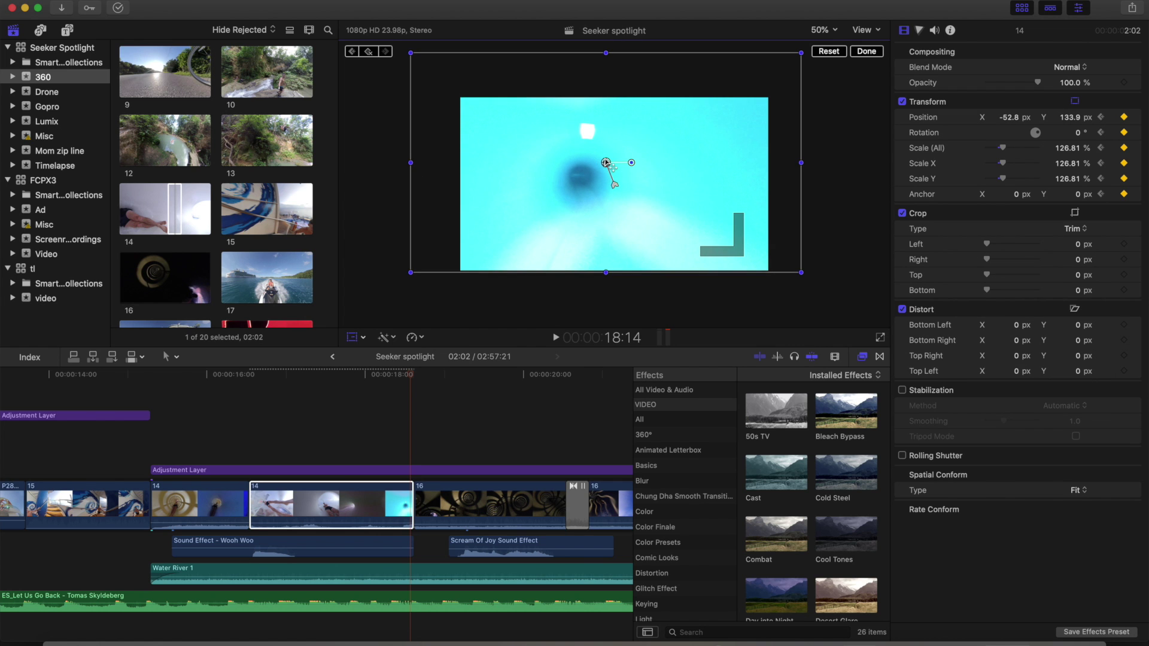
# Compare with clip 16's first frame, then refine clip 14's end keyframe to about 145.9% scale and position X -46.9, Y 234.2 px
pyautogui.press('Right')
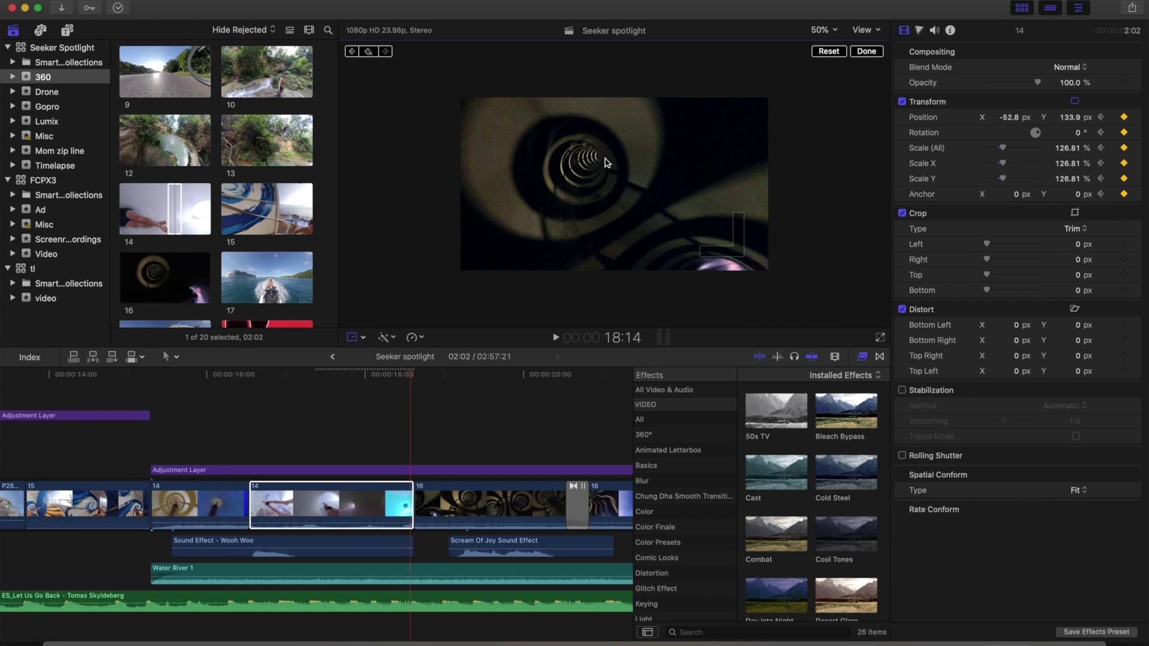
pyautogui.press('Left')
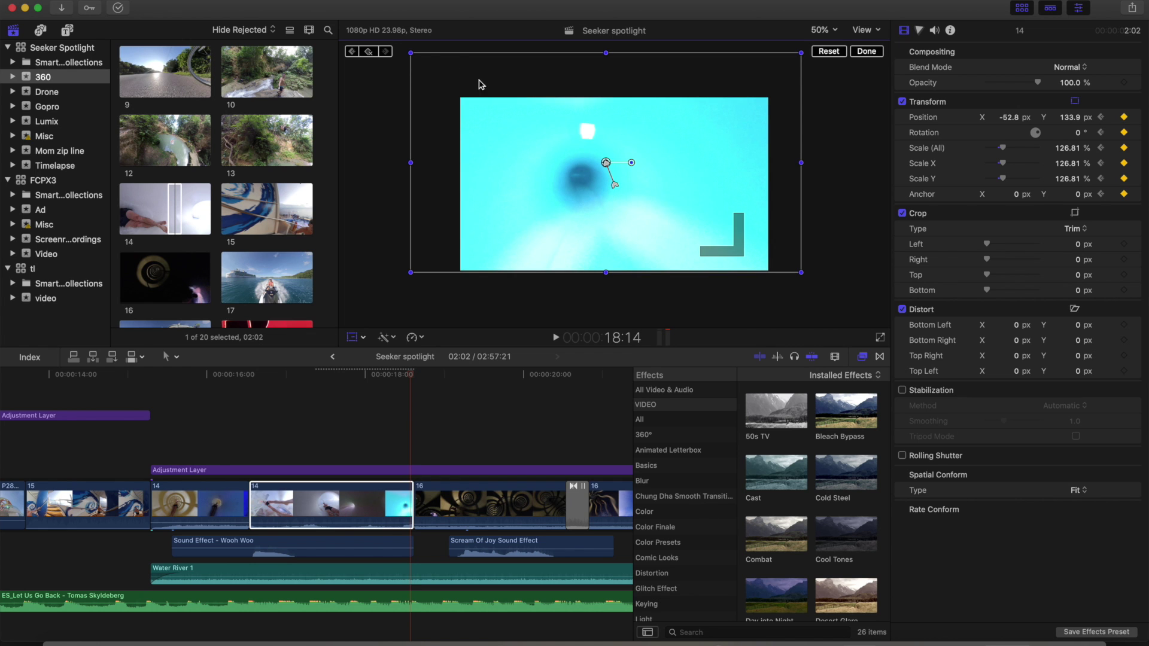
pyautogui.moveTo(410, 53); pyautogui.dragTo(382, 37)
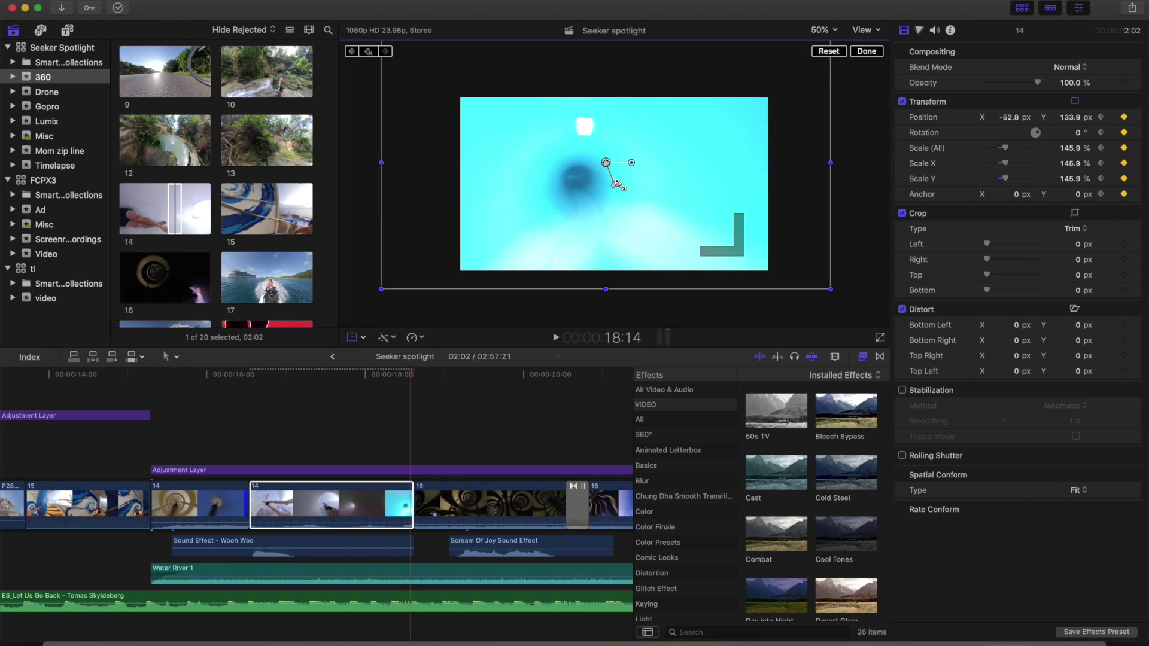
pyautogui.moveTo(609, 164); pyautogui.dragTo(604, 149)
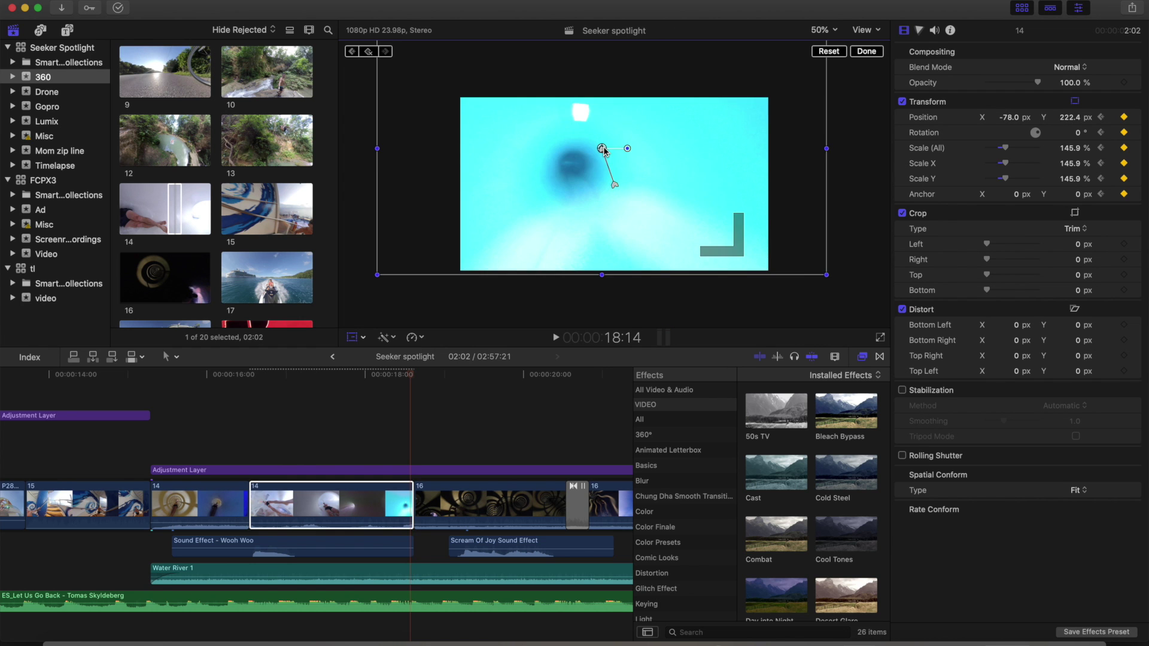
pyautogui.moveTo(603, 149); pyautogui.dragTo(608, 148)
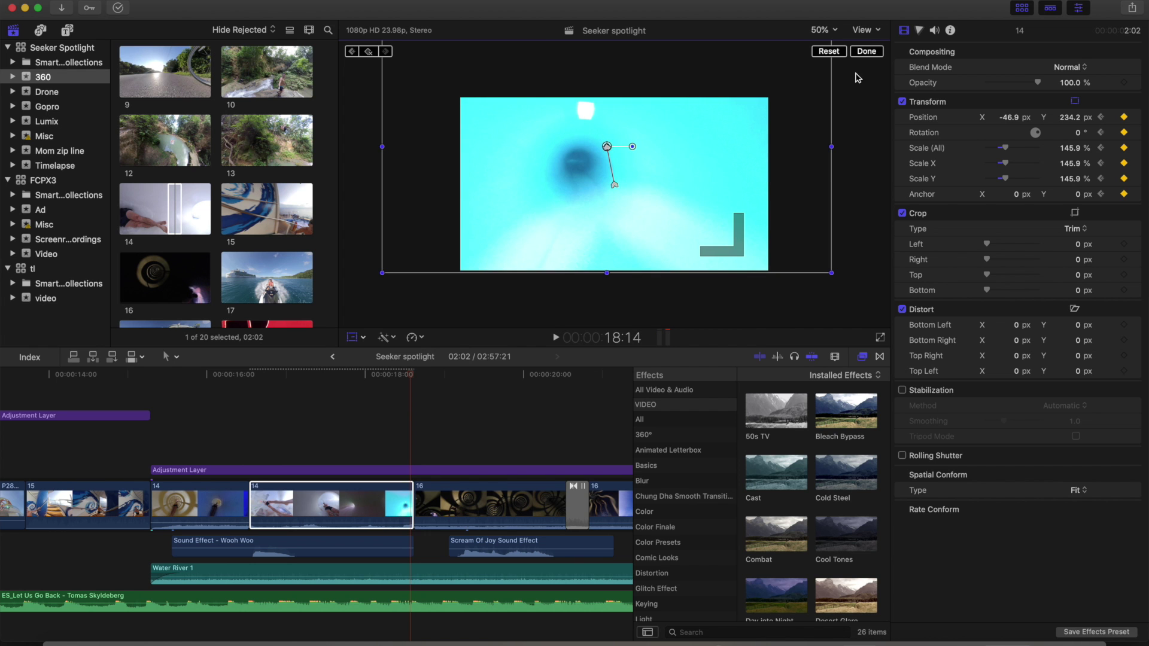
pyautogui.click(866, 51)
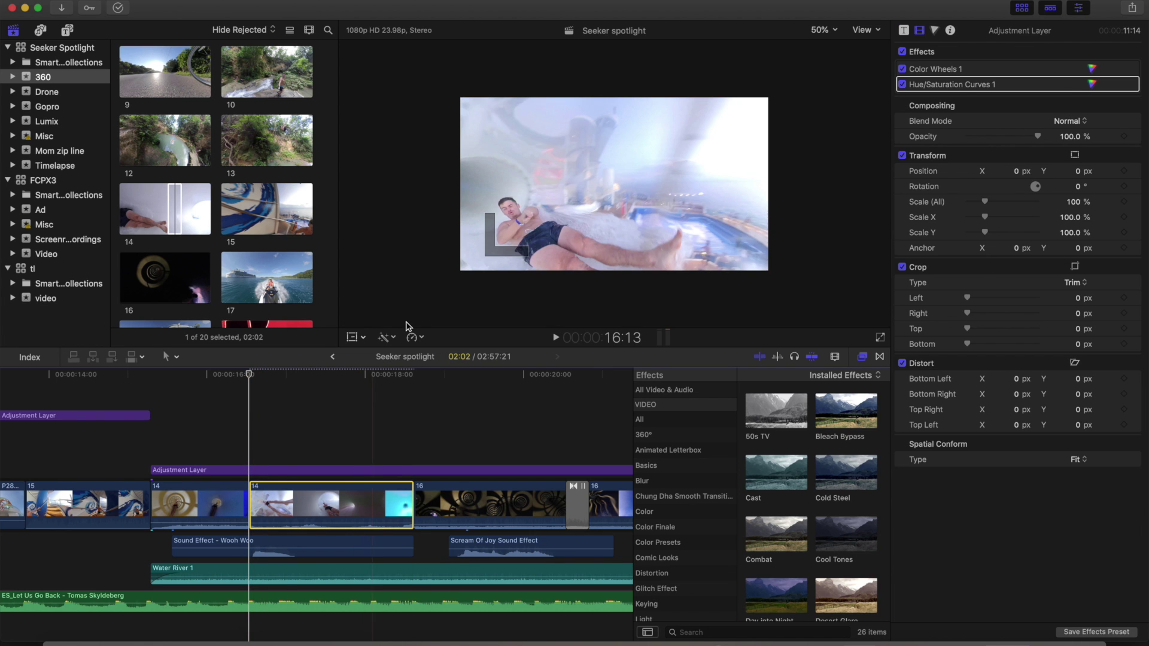
# Play back clip 14 to check its zoom into clip 16
pyautogui.click(355, 338)
pyautogui.press('space')
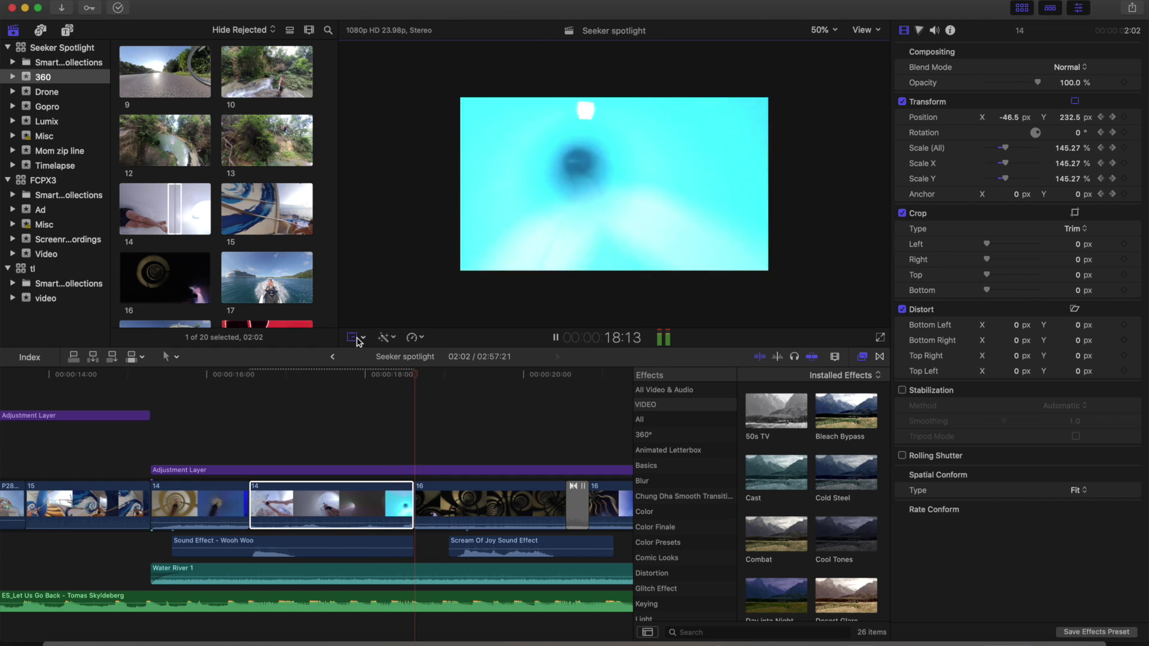
# Stop playback and add a Cross Dissolve transition at the cut between clip 14 and clip 16
pyautogui.press('space')
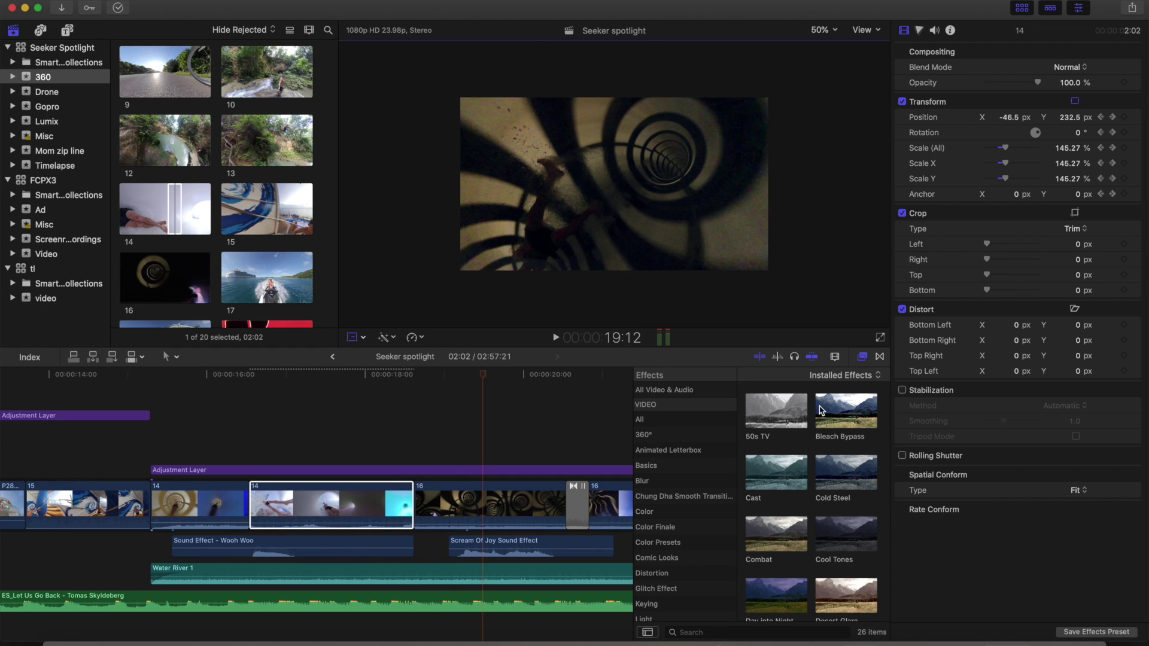
pyautogui.click(880, 357)
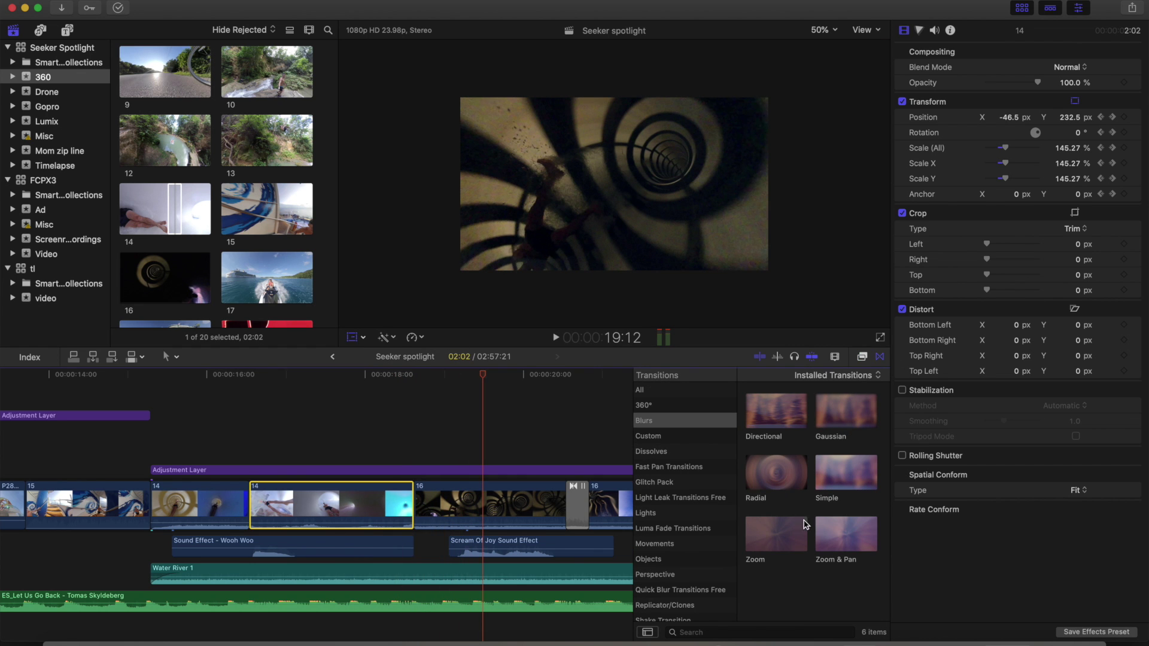
pyautogui.click(666, 454)
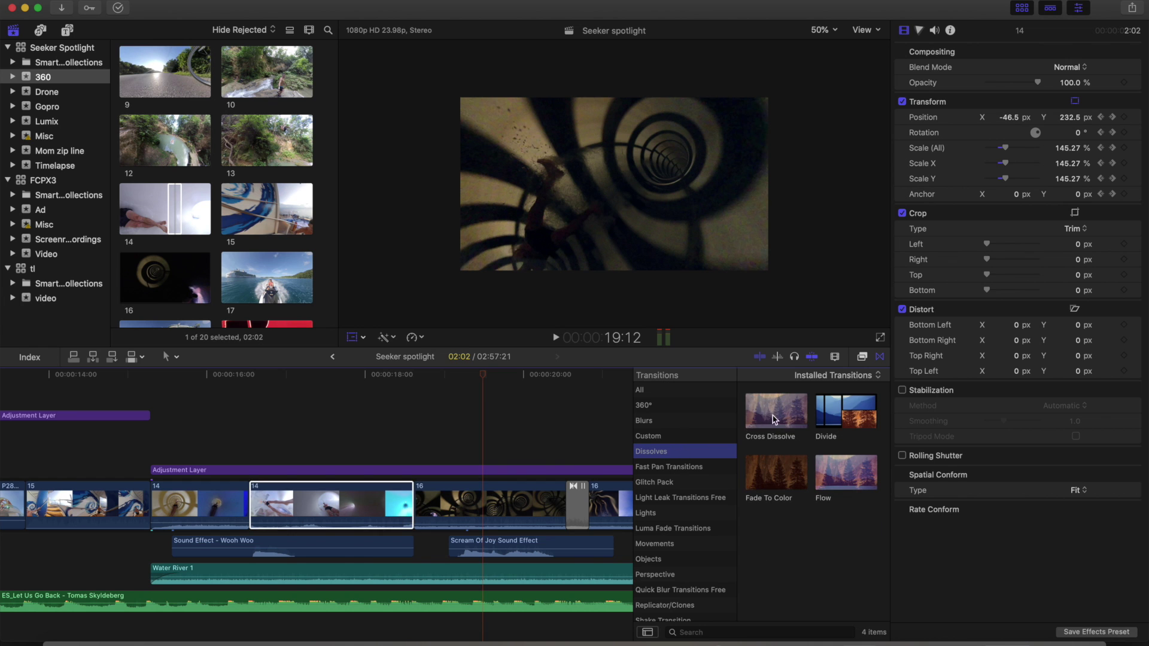
pyautogui.moveTo(773, 419); pyautogui.dragTo(408, 496)
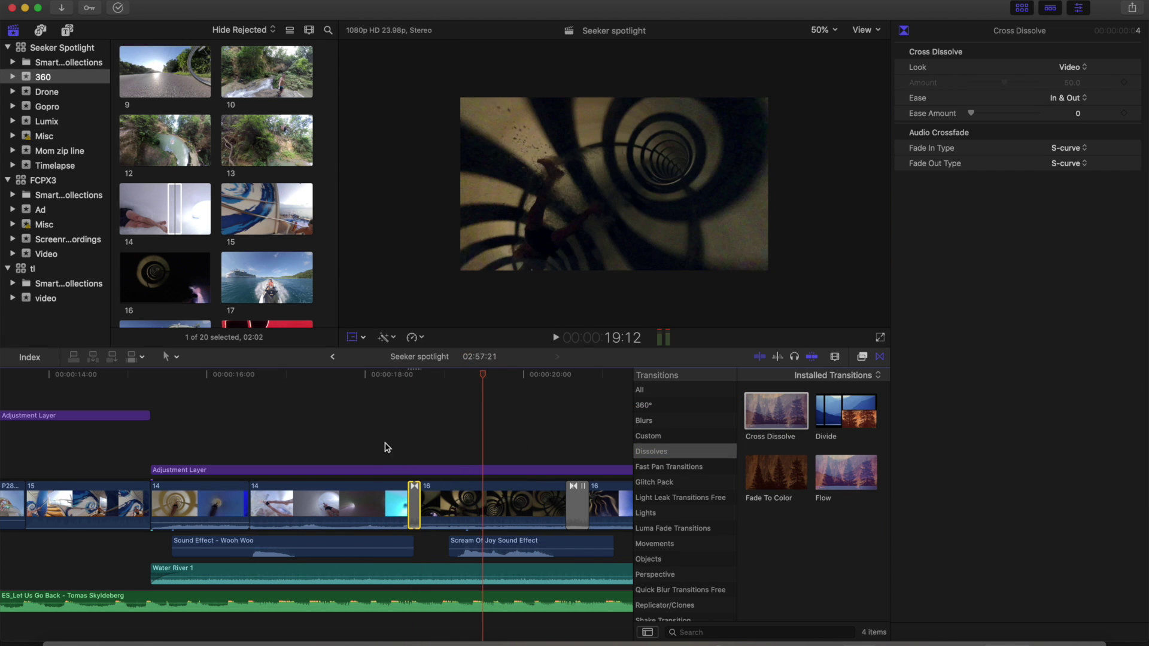
# Play back the end of clip 14 to check the Cross Dissolve into clip 16
pyautogui.click(384, 446)
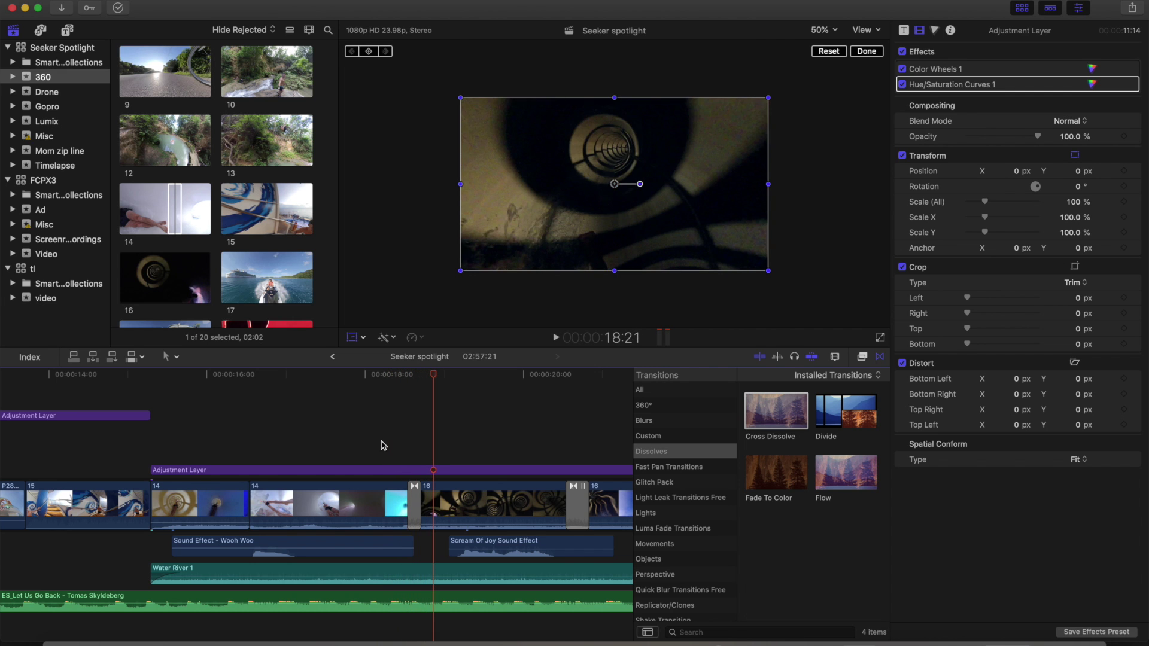
pyautogui.press('j')
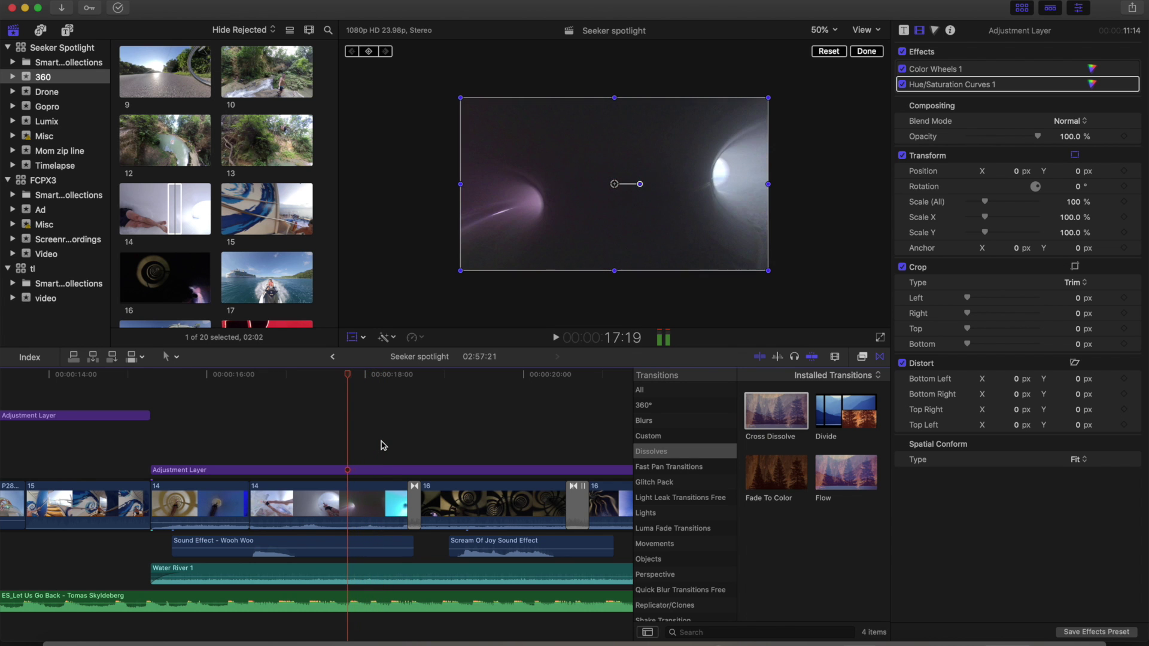
pyautogui.press('l')
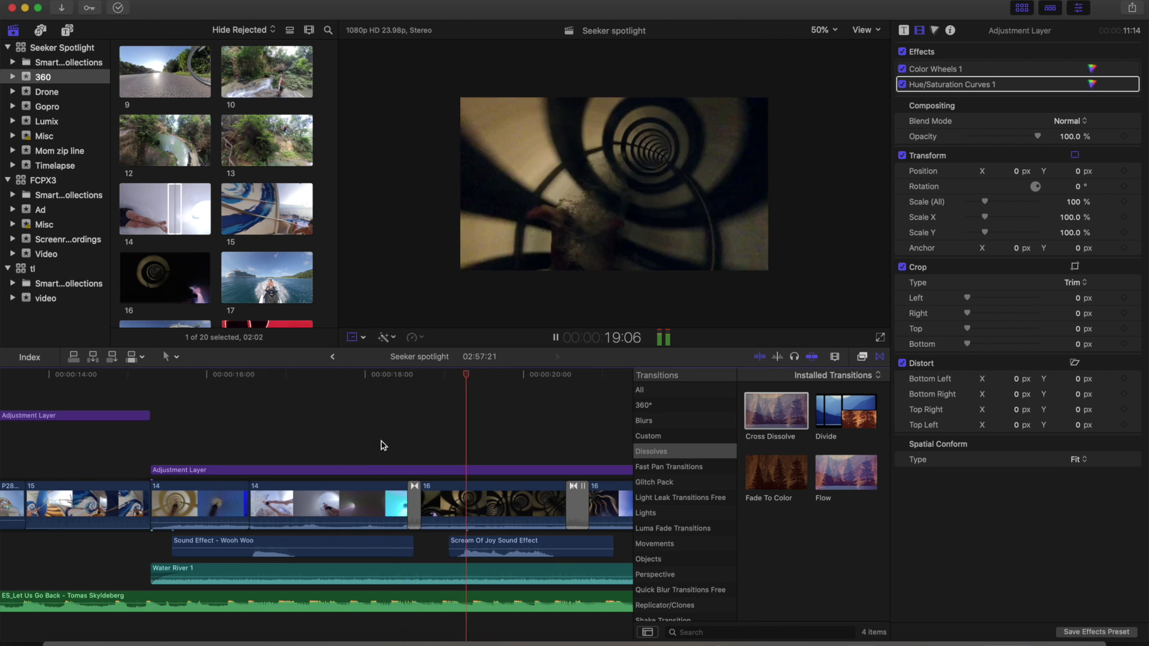
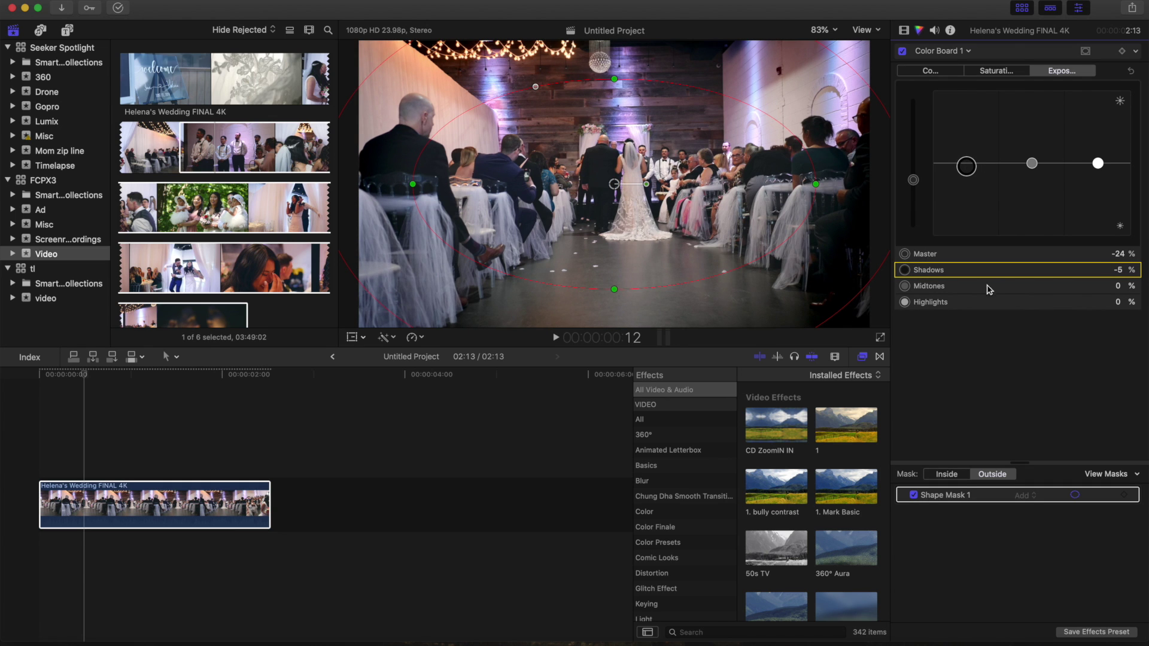
# Set the Color Board exposure to 18% highlights inside the shape mask, and to -12% shadows and -7% midtones outside it
pyautogui.click(946, 474)
pyautogui.moveTo(1097, 164); pyautogui.dragTo(1098, 151)
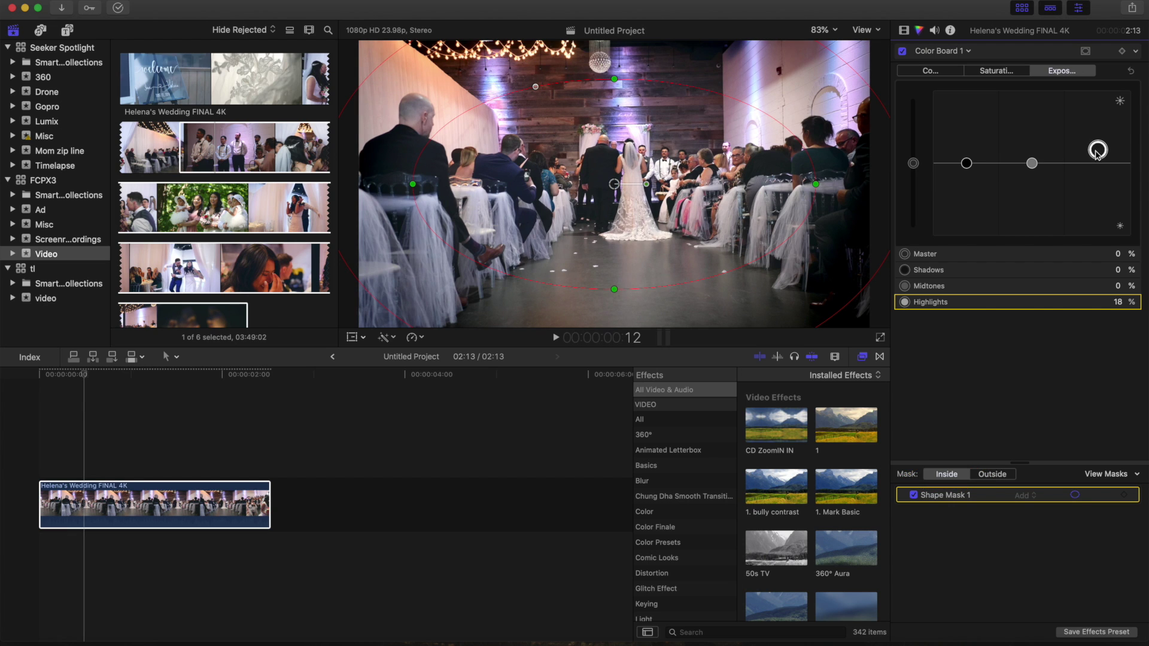
pyautogui.click(995, 474)
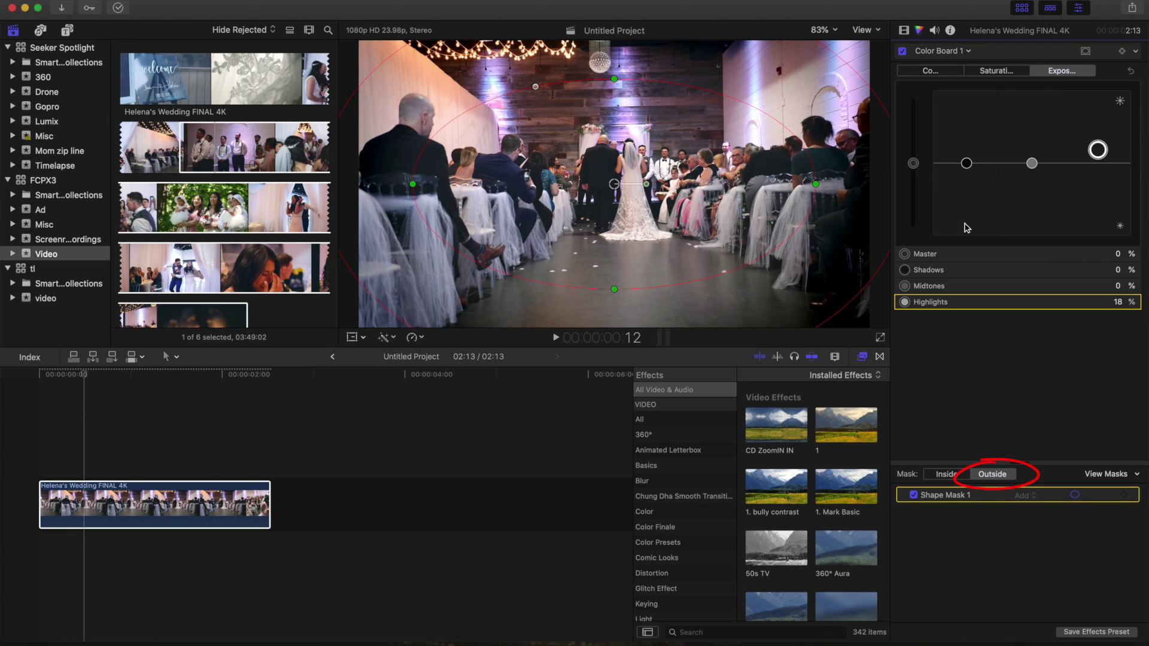
pyautogui.moveTo(966, 168); pyautogui.dragTo(1032, 167)
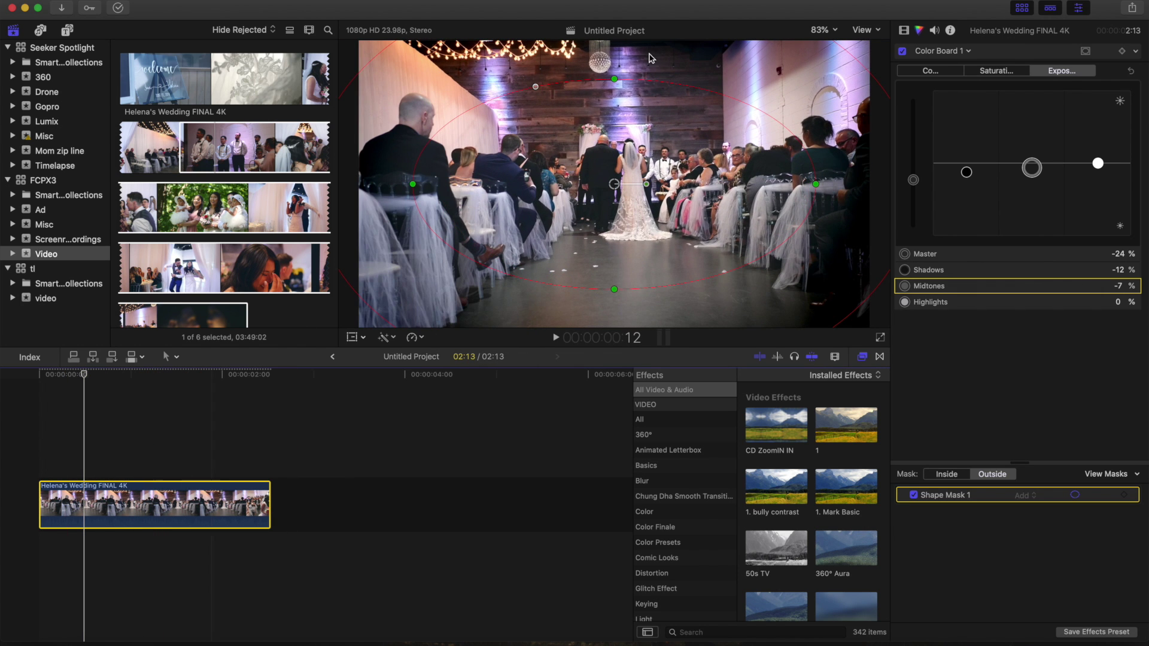
pyautogui.click(903, 52)
pyautogui.click(904, 53)
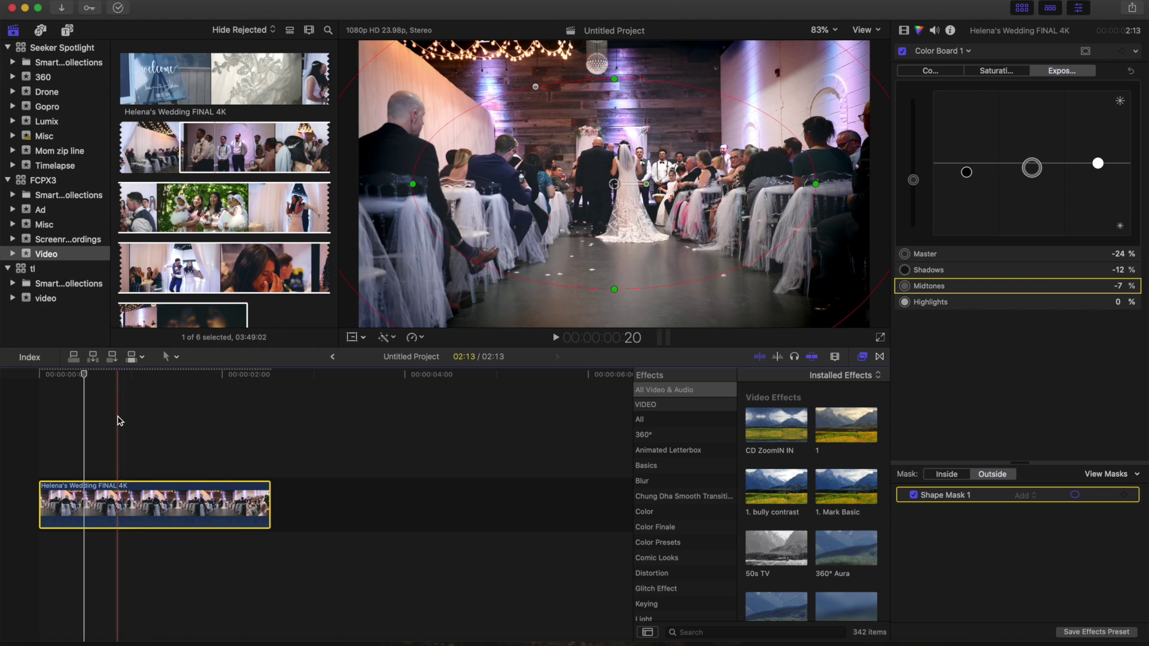
# Search the effects for "focus" and apply the Focus effect to the wedding clip
pyautogui.click(106, 424)
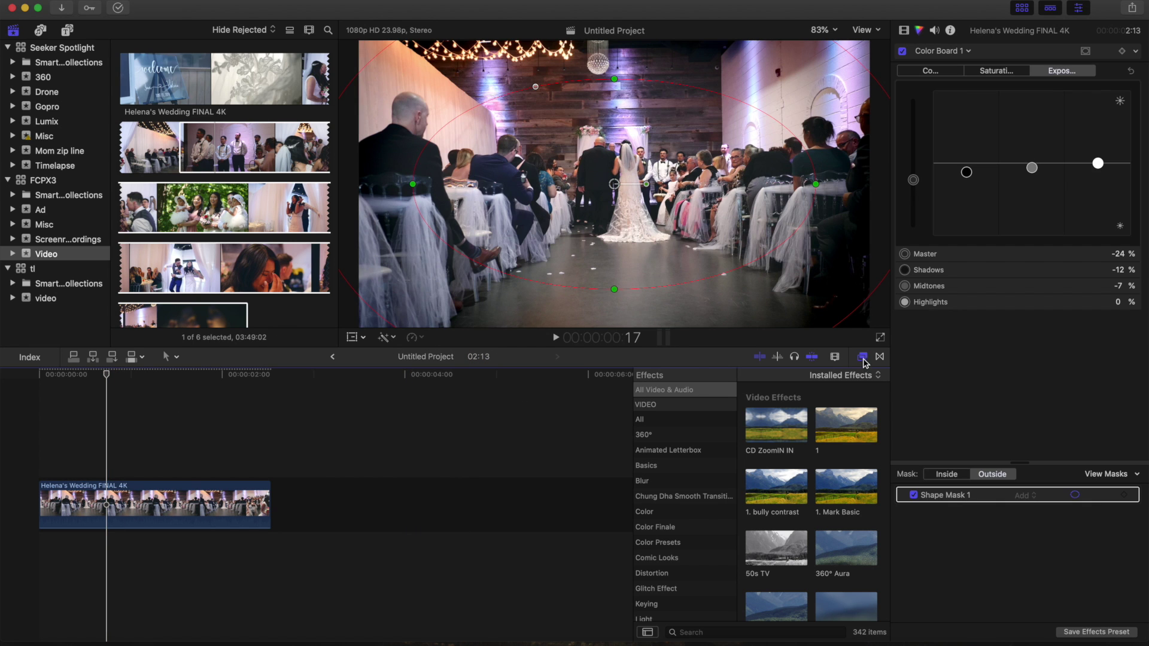
pyautogui.click(880, 357)
pyautogui.click(863, 357)
pyautogui.click(697, 632)
pyautogui.write('focus')
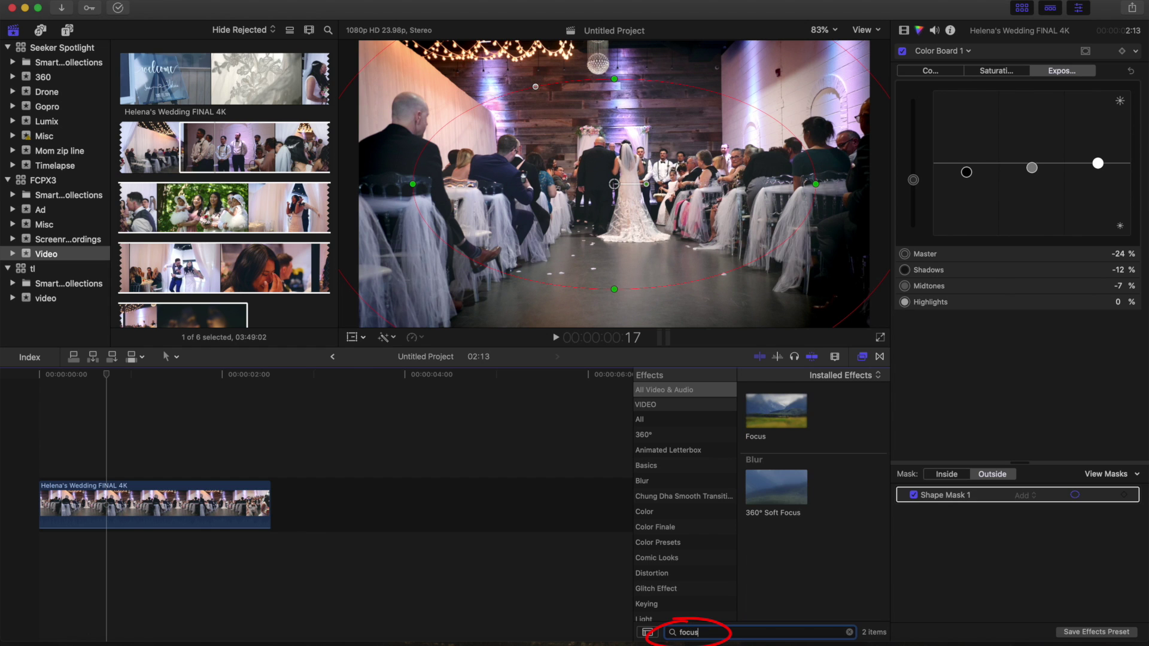
pyautogui.moveTo(781, 431); pyautogui.dragTo(194, 513)
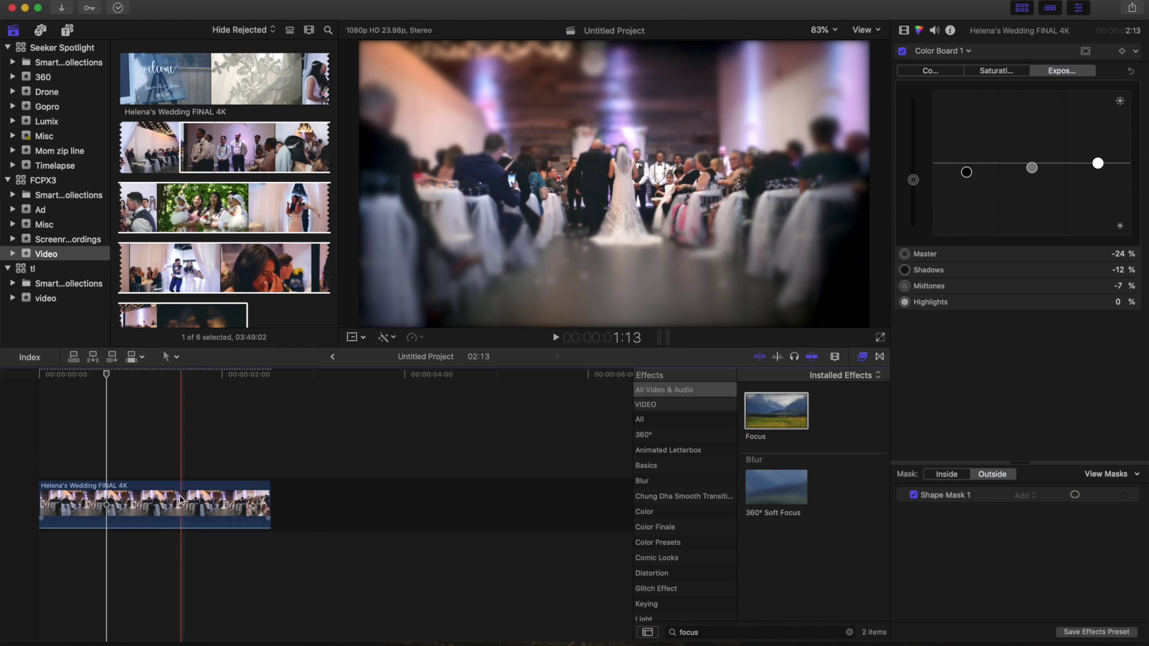
# Set the wedding clip's Focus effect to softness 578.62, width 60.25, height 51.26 and amount 13.94
pyautogui.click(145, 502)
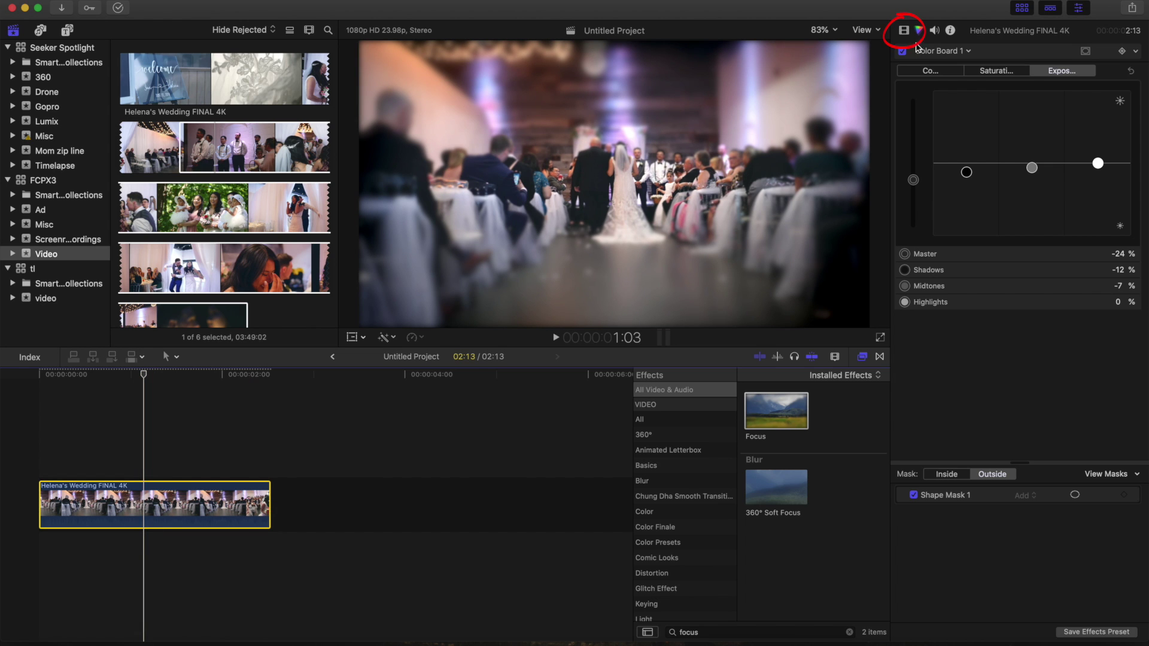
pyautogui.click(905, 30)
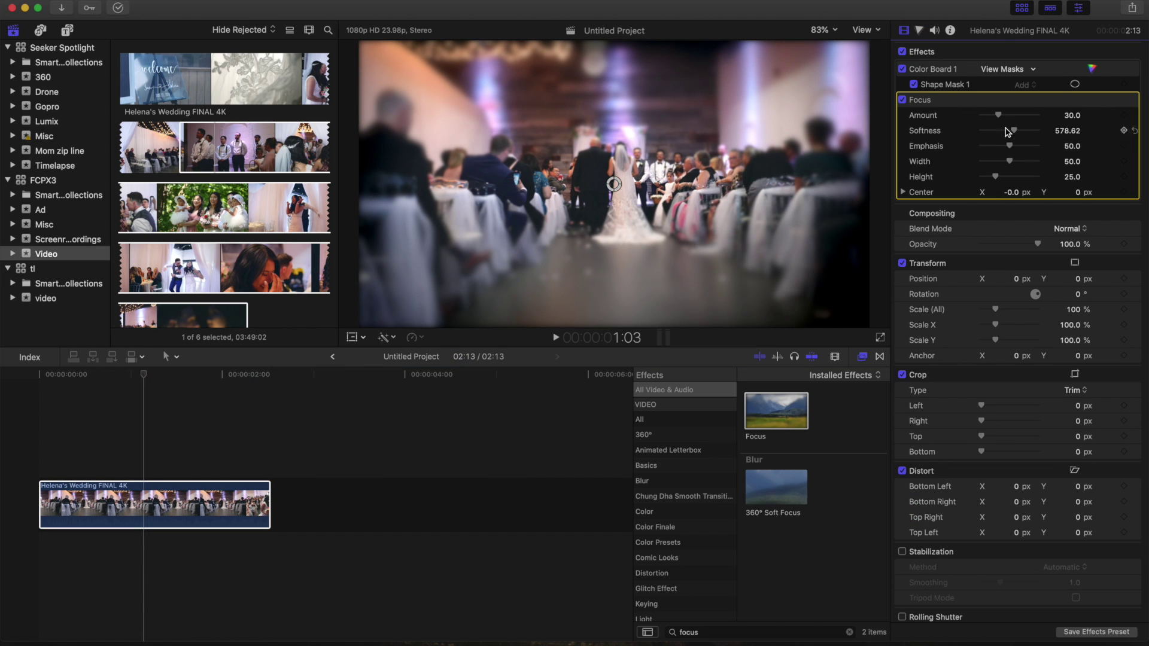
pyautogui.moveTo(995, 177)
pyautogui.mouseDown()
pyautogui.moveTo(1015, 177)
pyautogui.moveTo(1016, 164)
pyautogui.mouseUp()
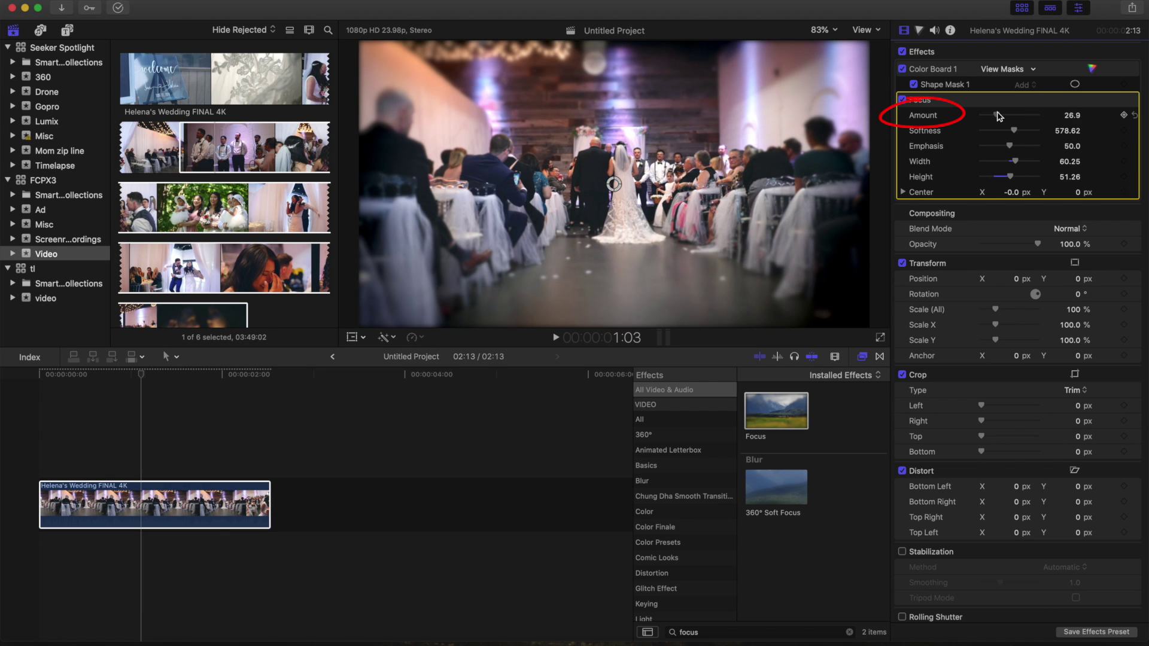
pyautogui.moveTo(996, 116); pyautogui.dragTo(993, 117)
# Compare the wedding clip with the Focus effect off and on, and play it from the start
pyautogui.click(903, 100)
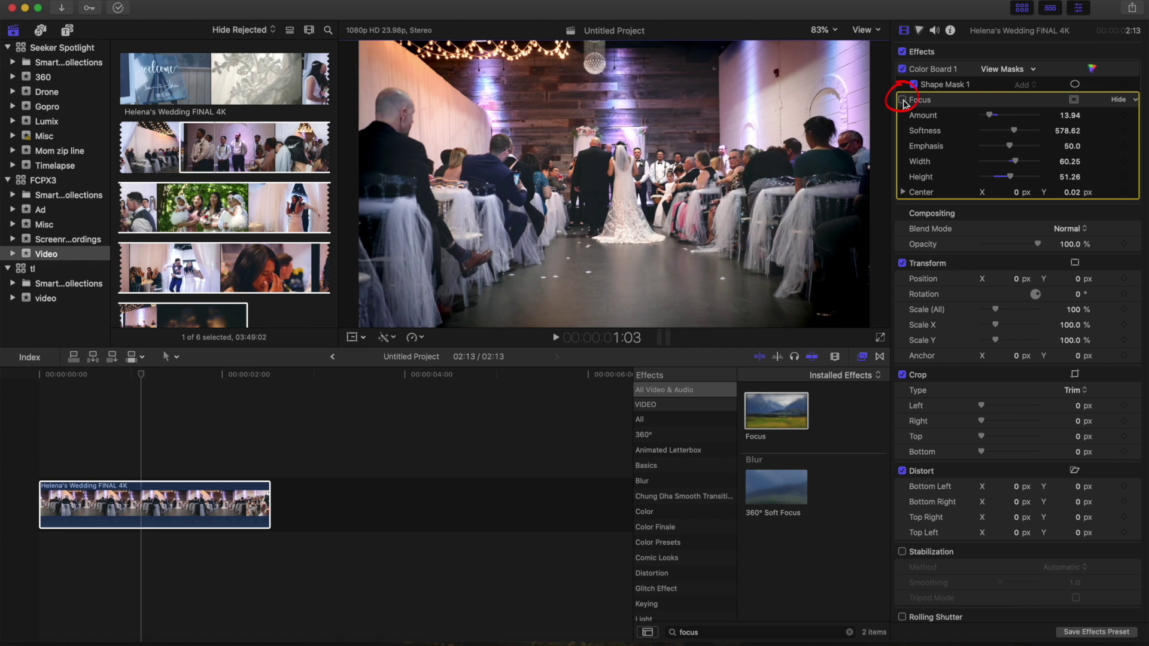
pyautogui.click(903, 100)
pyautogui.click(27, 440)
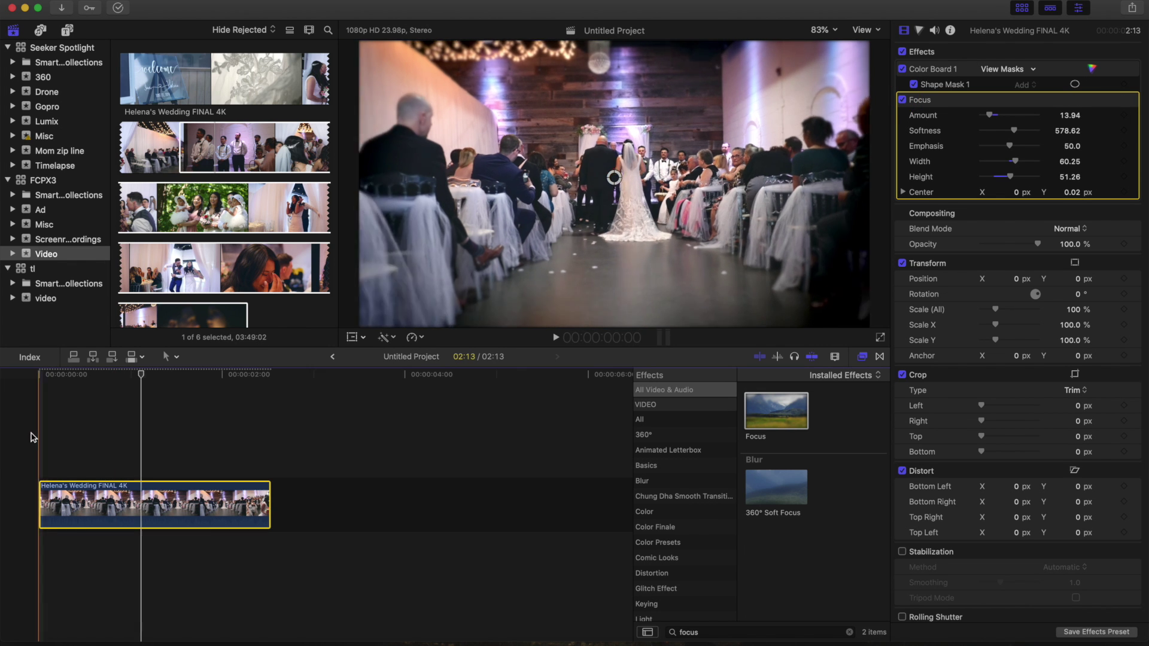
pyautogui.press('space')
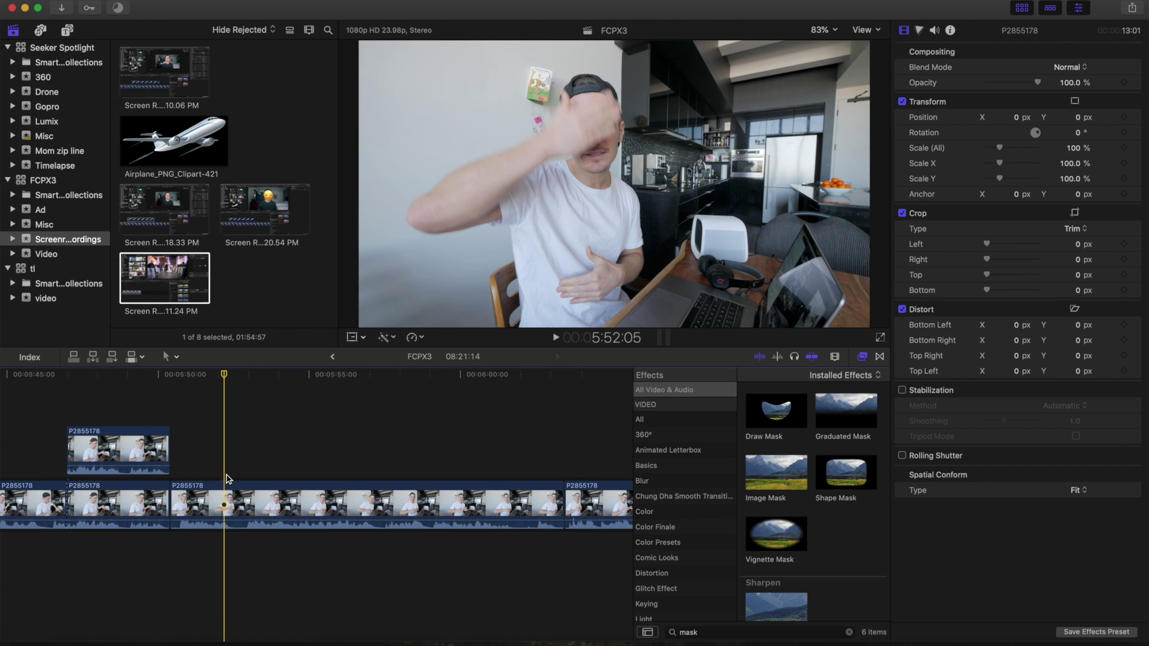
# Cut clip P2855178 at 5:52:05 and stack a copy of its second part directly above the original
pyautogui.click(224, 488)
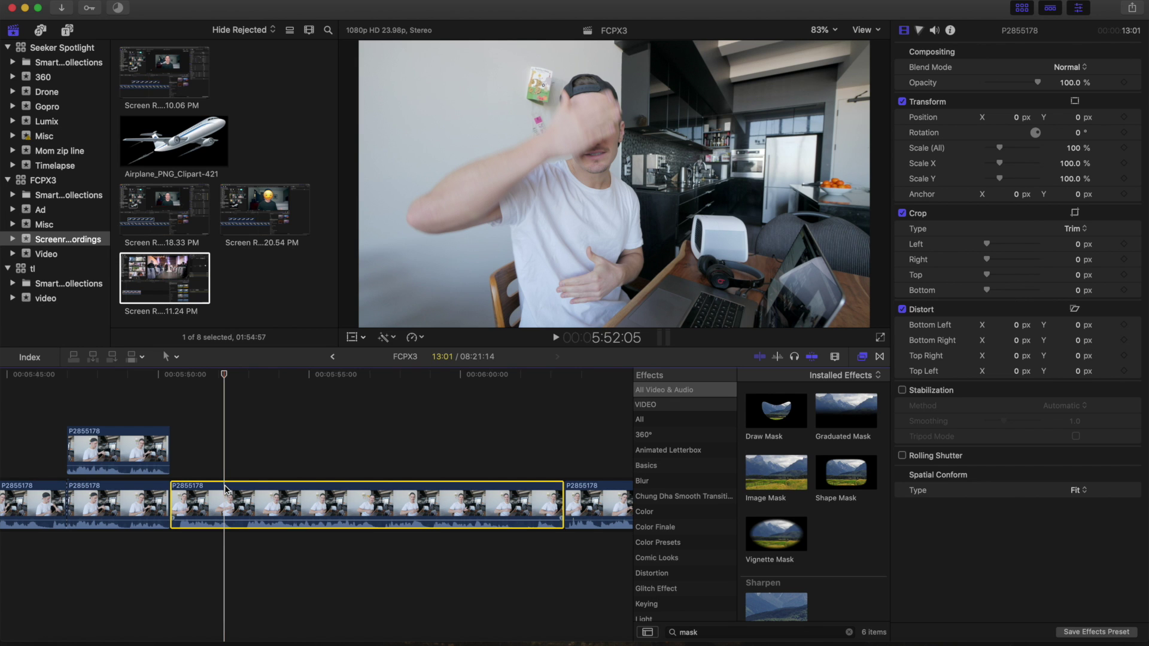
pyautogui.press('super+b')
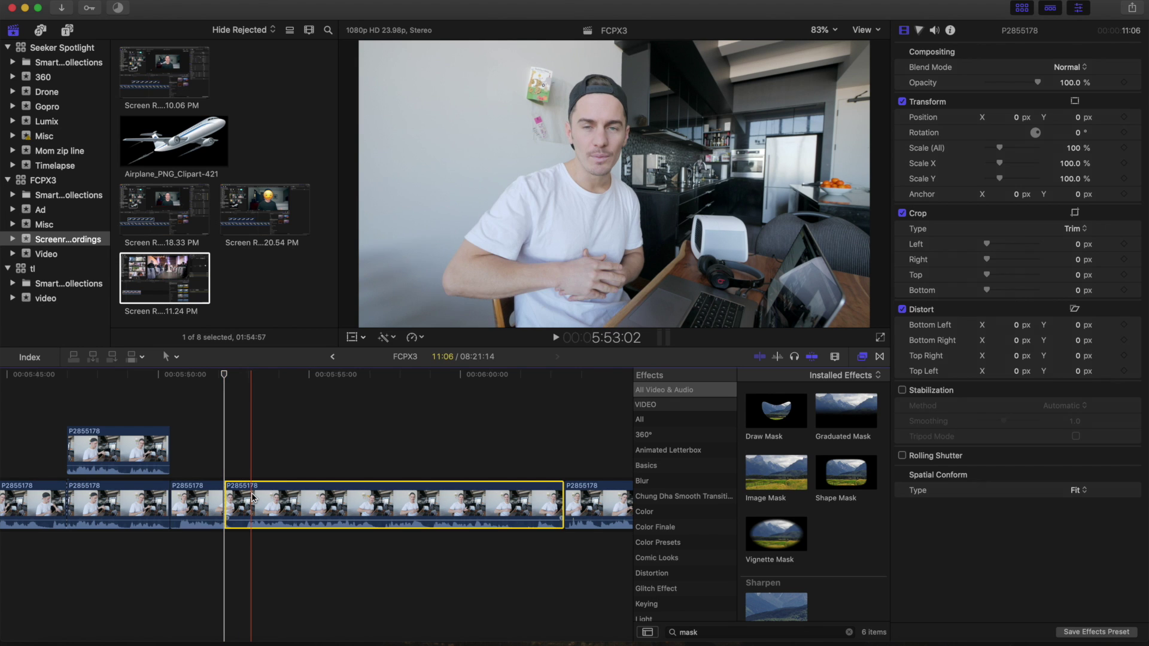
pyautogui.moveTo(245, 497); pyautogui.dragTo(242, 442)
pyautogui.press('super+equal')
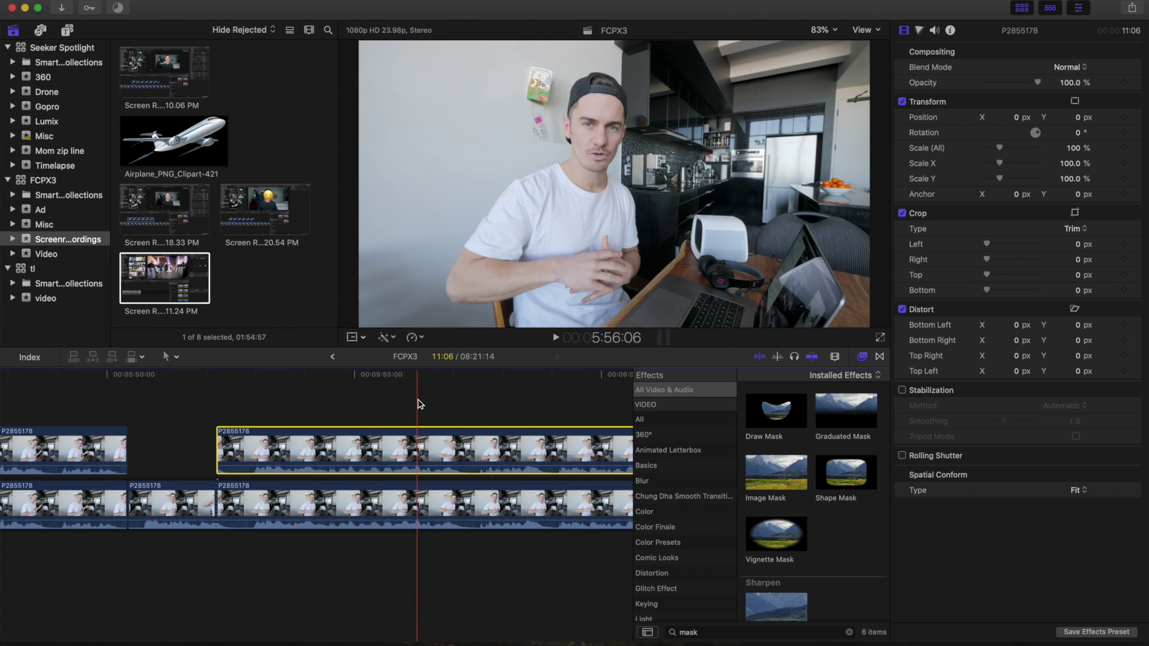
# Apply the Draw Mask effect to the upper P2855178 copy and the Gaussian blur effect to the clip beneath it
pyautogui.moveTo(774, 443); pyautogui.dragTo(500, 461)
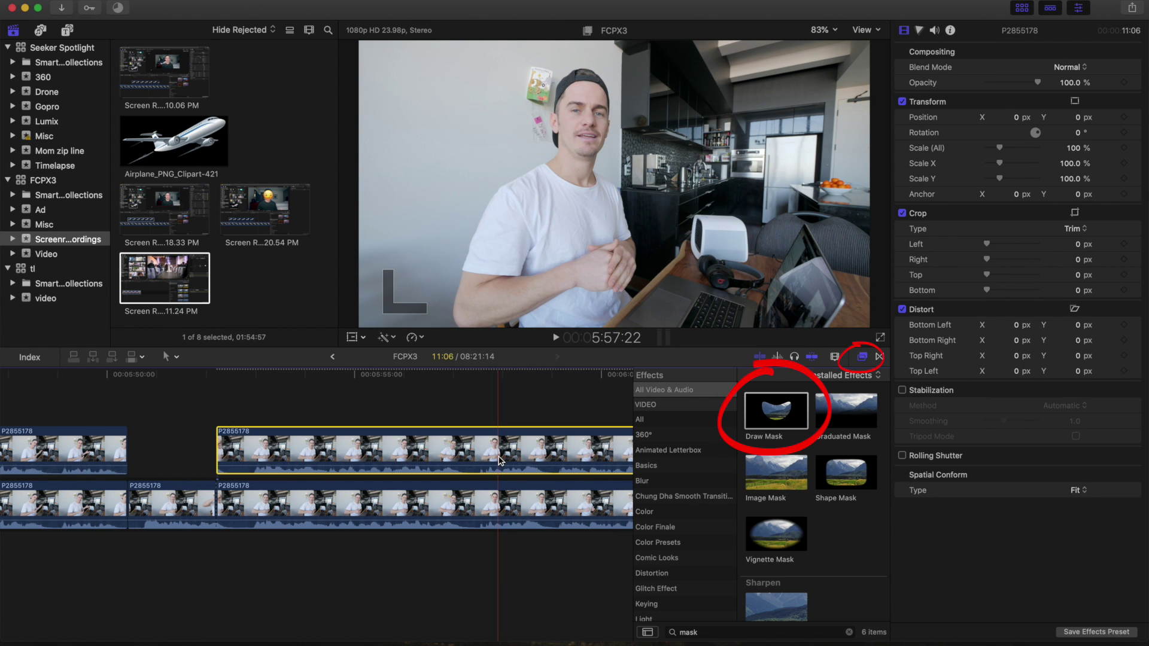
pyautogui.click(499, 506)
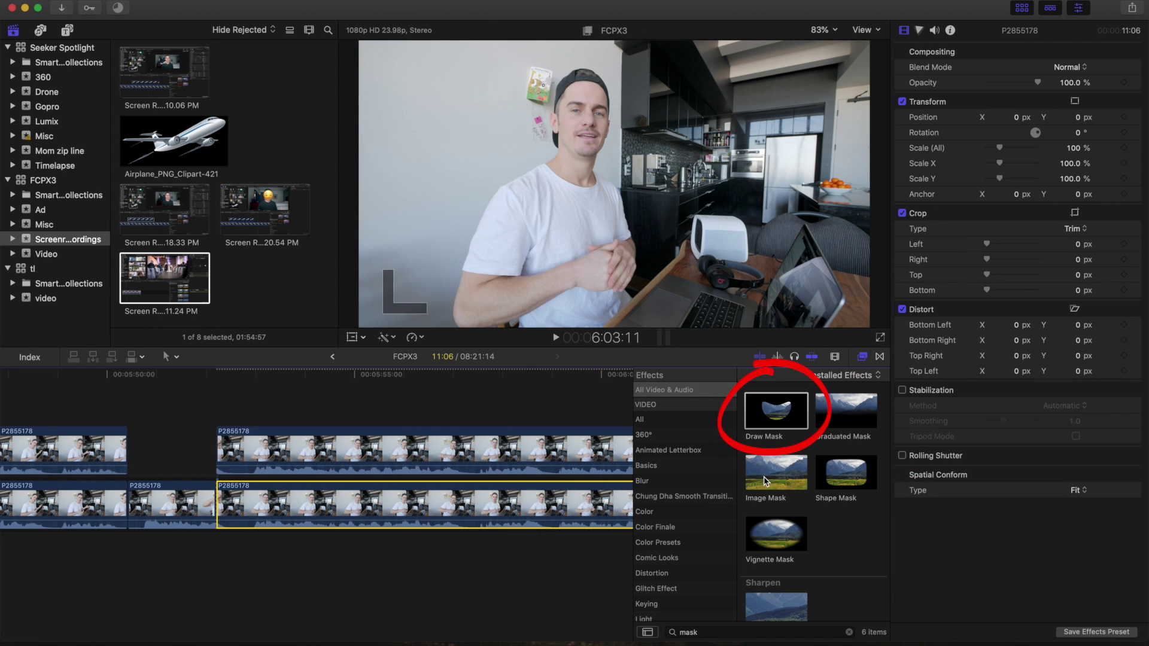
pyautogui.click(661, 482)
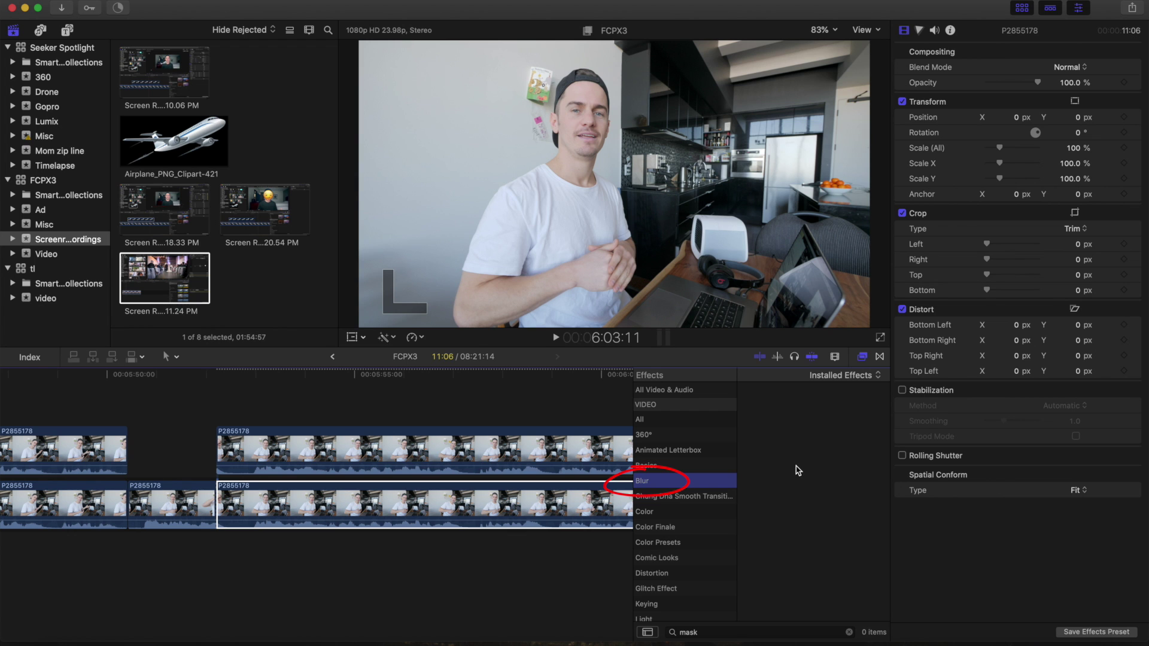
pyautogui.click(850, 633)
pyautogui.moveTo(784, 485); pyautogui.dragTo(461, 525)
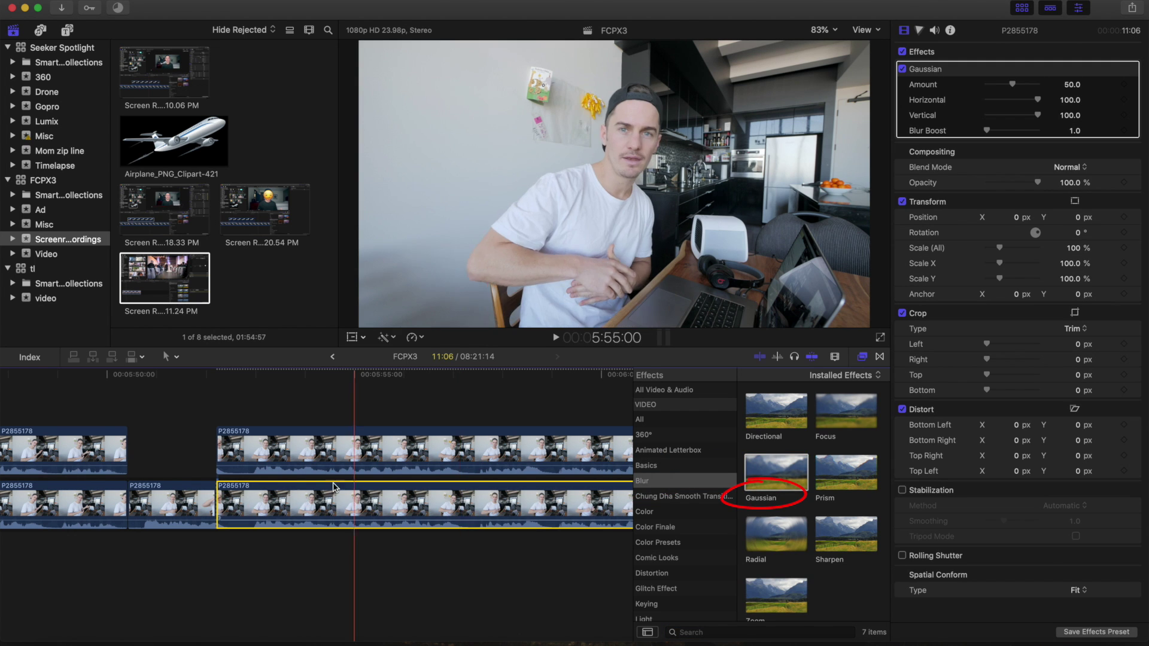
# Disable and re-enable the upper P2855178 clip to check the blurred clip beneath it
pyautogui.click(250, 443)
pyautogui.press('v')
pyautogui.press('v')
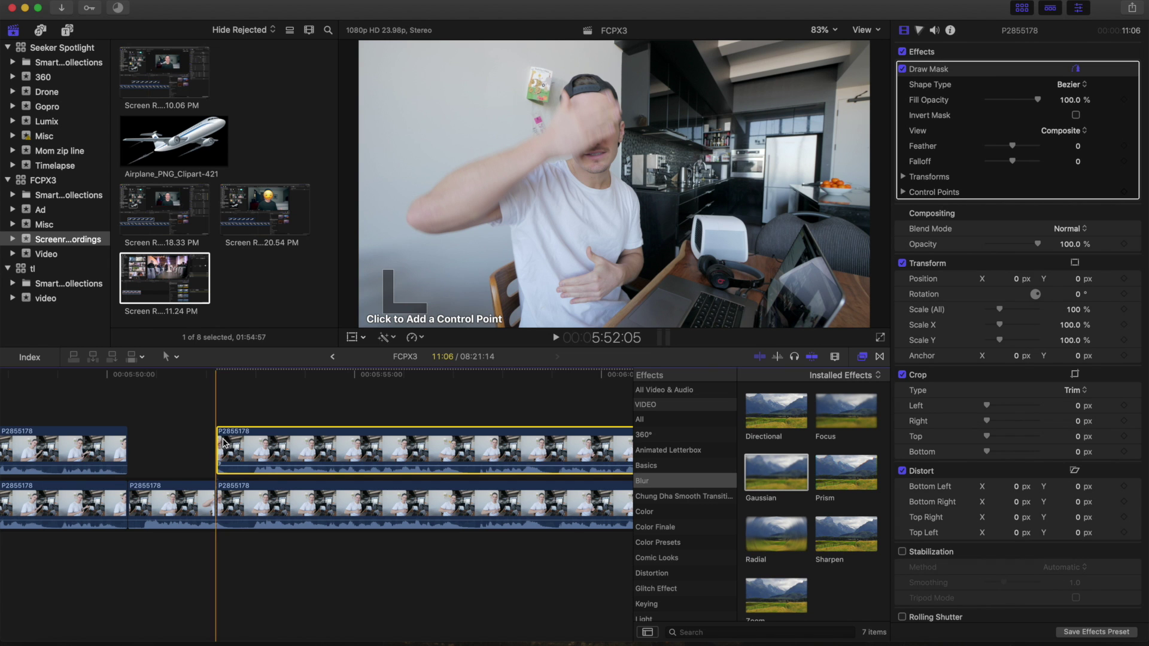
# On the upper clip's first frame, at 5:52:05, draw a closed seven-point mask around the man's forehead between cap and hand
pyautogui.click(216, 376)
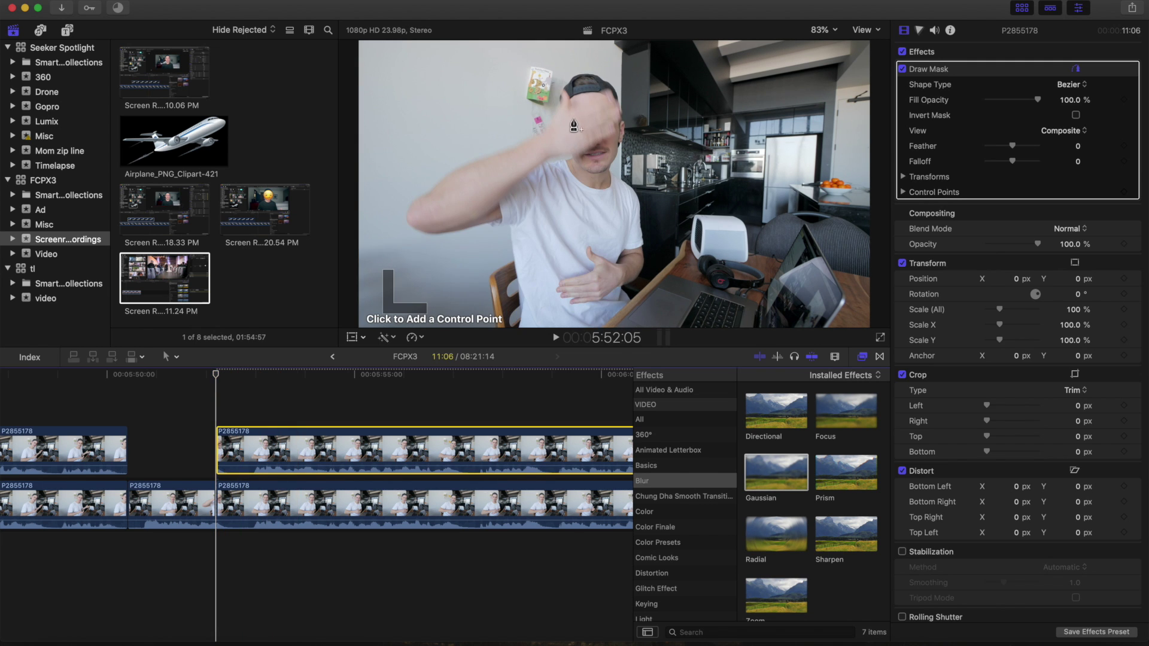
pyautogui.click(821, 30)
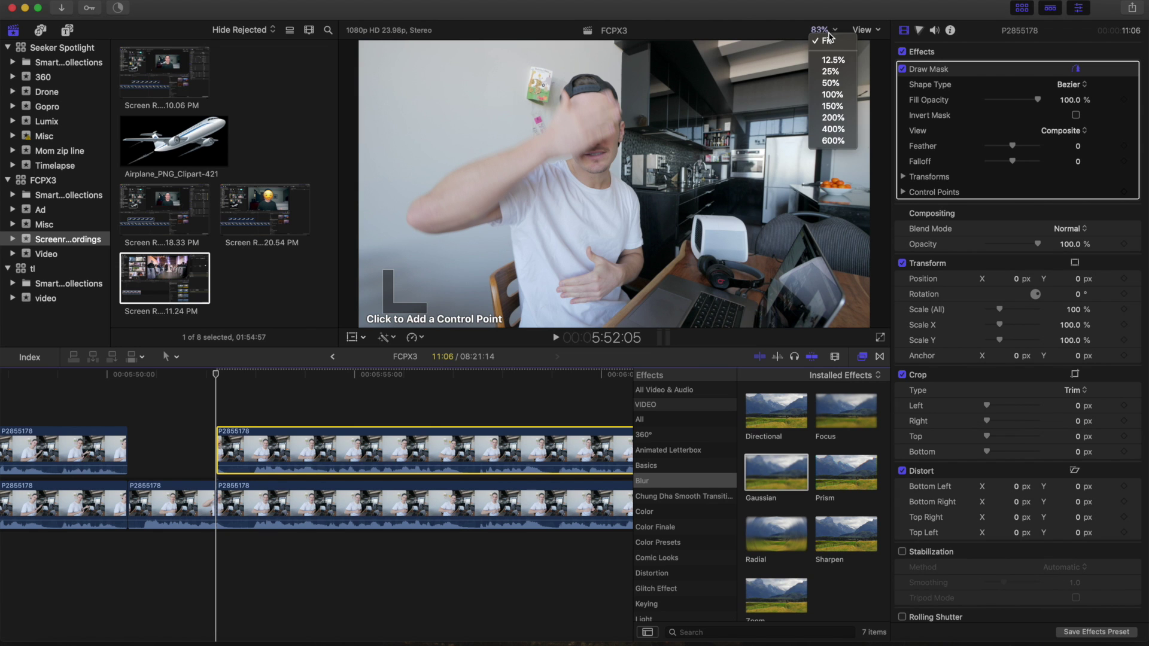
pyautogui.click(833, 111)
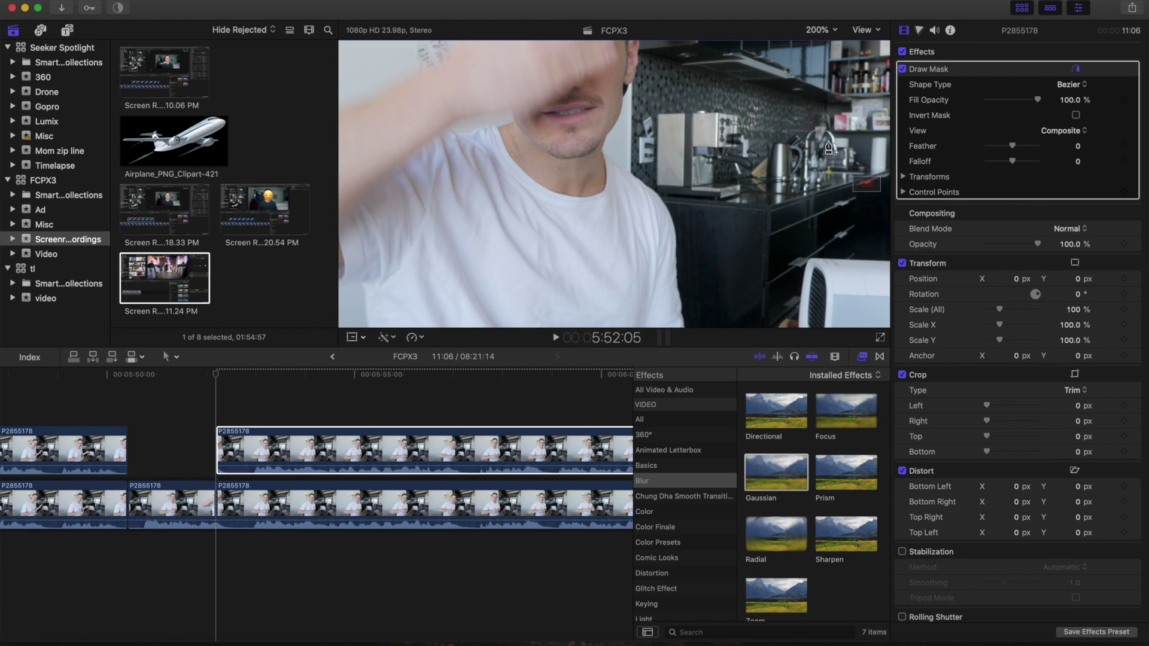
pyautogui.moveTo(866, 183); pyautogui.dragTo(864, 179)
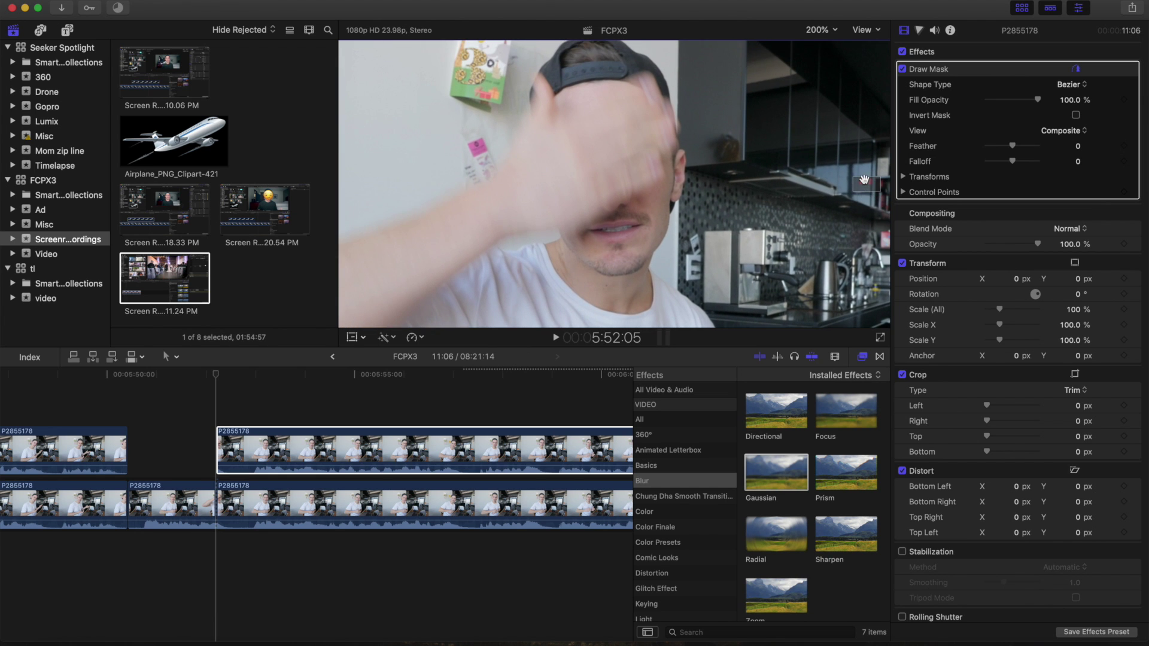
pyautogui.click(587, 81)
pyautogui.click(584, 109)
pyautogui.click(619, 102)
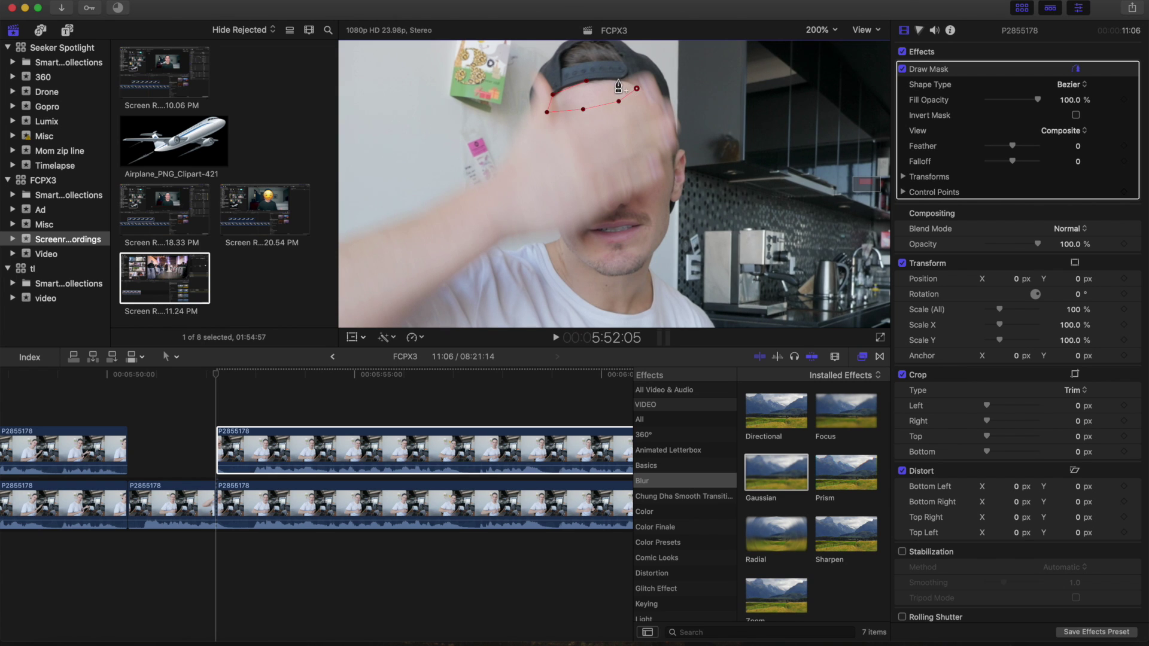
pyautogui.click(587, 81)
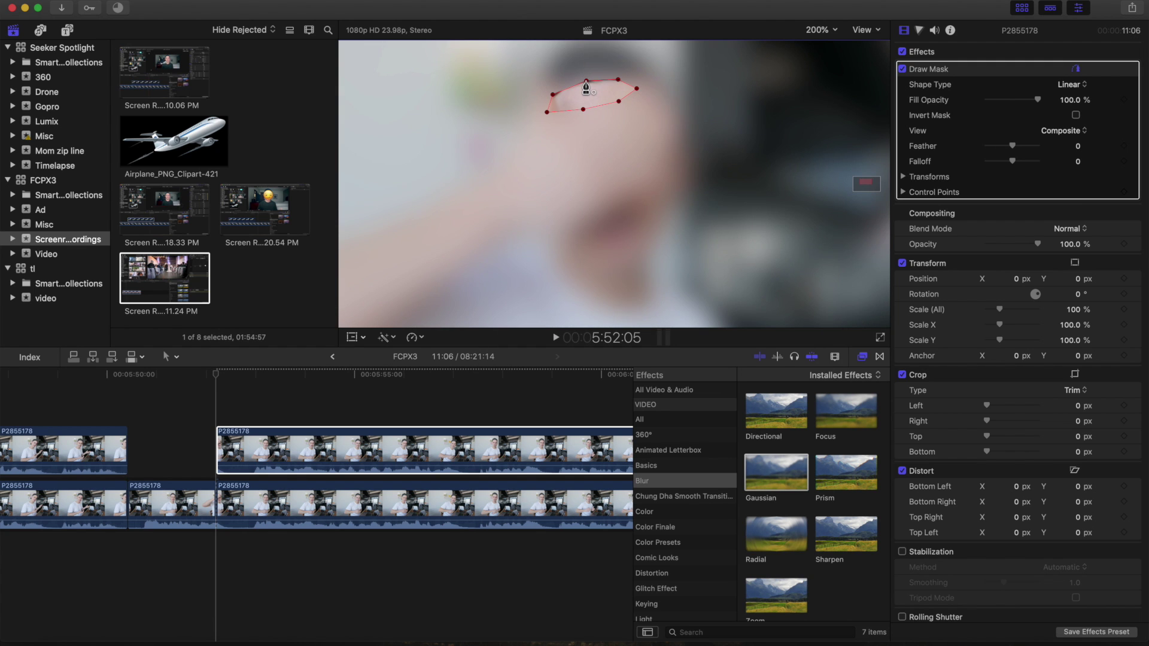
# Invert the forehead mask and keyframe its control points at 5:52:05
pyautogui.click(1076, 116)
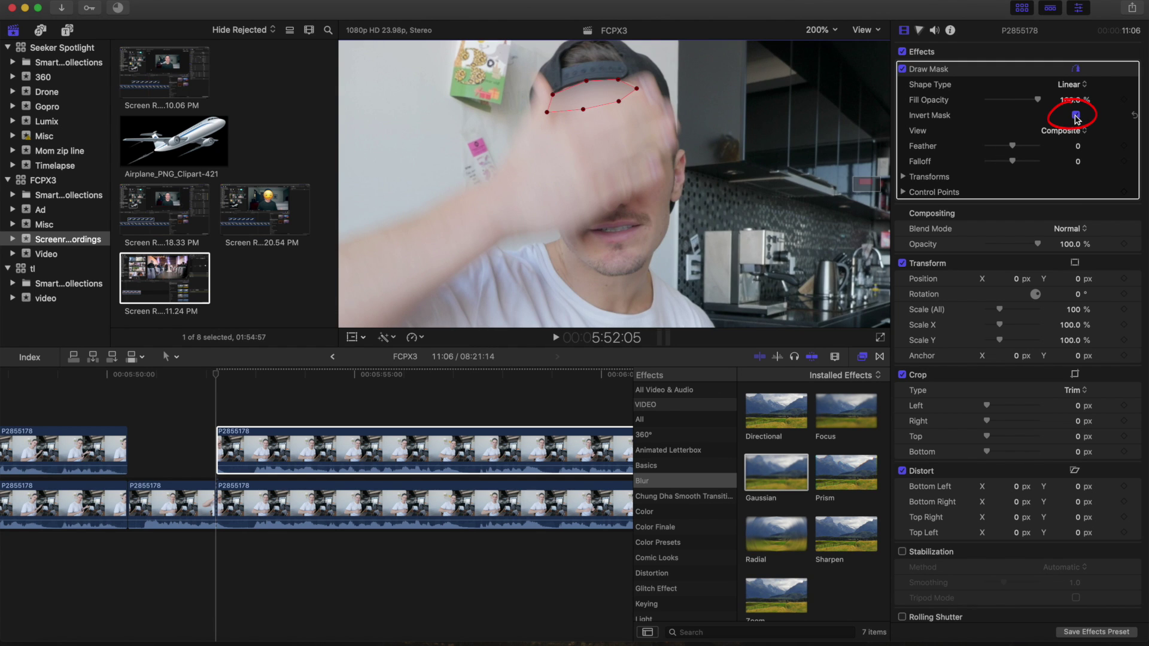
pyautogui.click(1124, 192)
# At 5:52:06, move the mask's three lower control points down to cover the newly exposed forehead above the hand
pyautogui.press('Right')
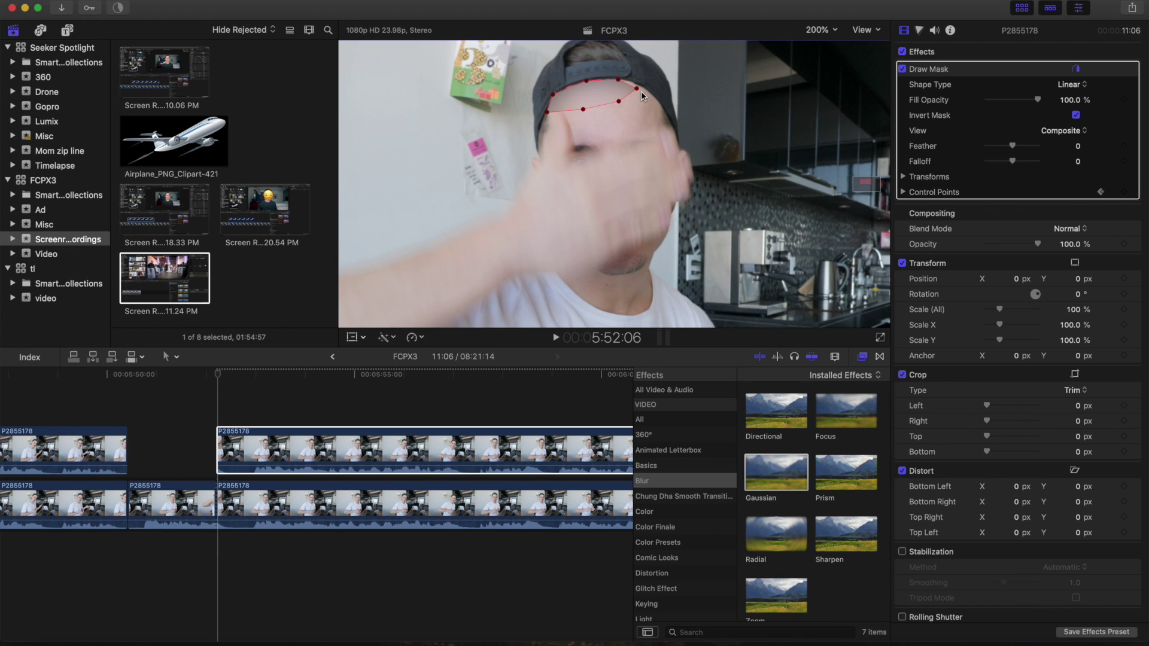
pyautogui.moveTo(619, 101); pyautogui.dragTo(671, 125)
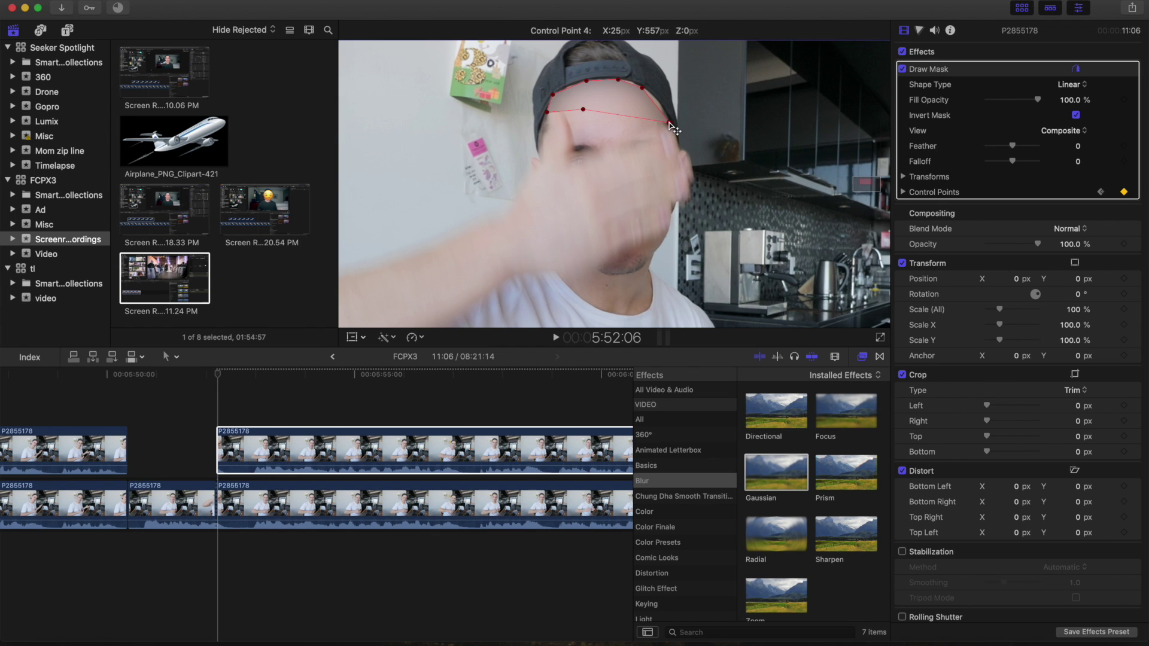
pyautogui.moveTo(583, 110); pyautogui.dragTo(586, 149)
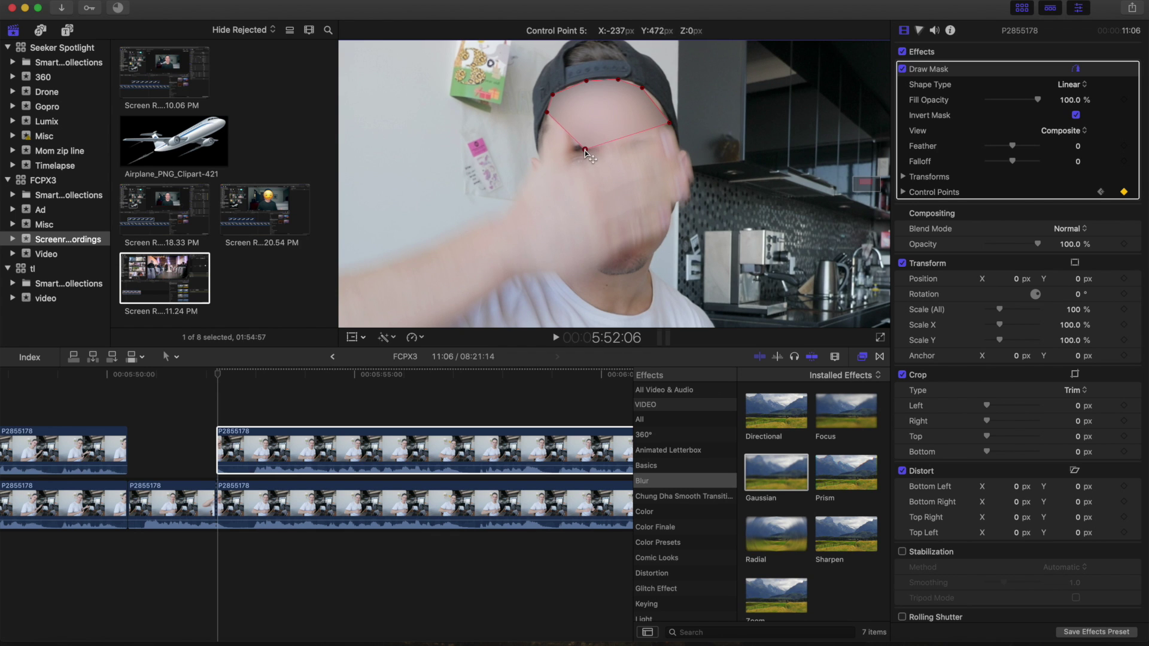
pyautogui.moveTo(547, 113); pyautogui.dragTo(538, 152)
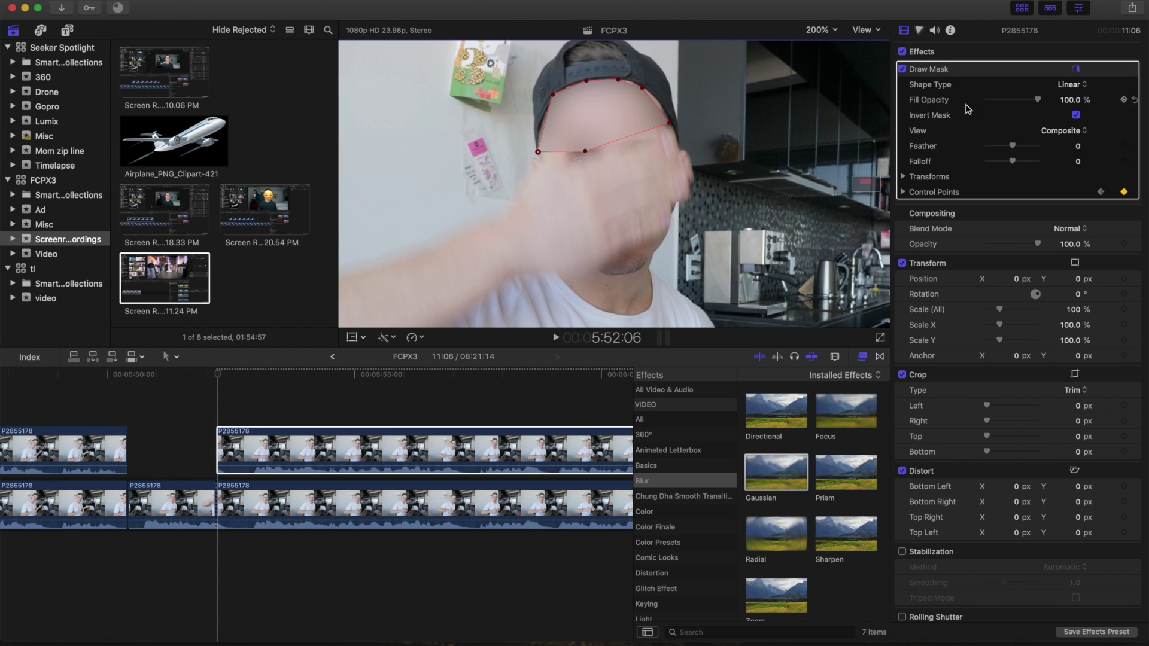
# Set the mask's Feather to 28 and make its upper-left point Smooth, curving the outline along the cap's edge
pyautogui.moveTo(1015, 149); pyautogui.dragTo(1020, 149)
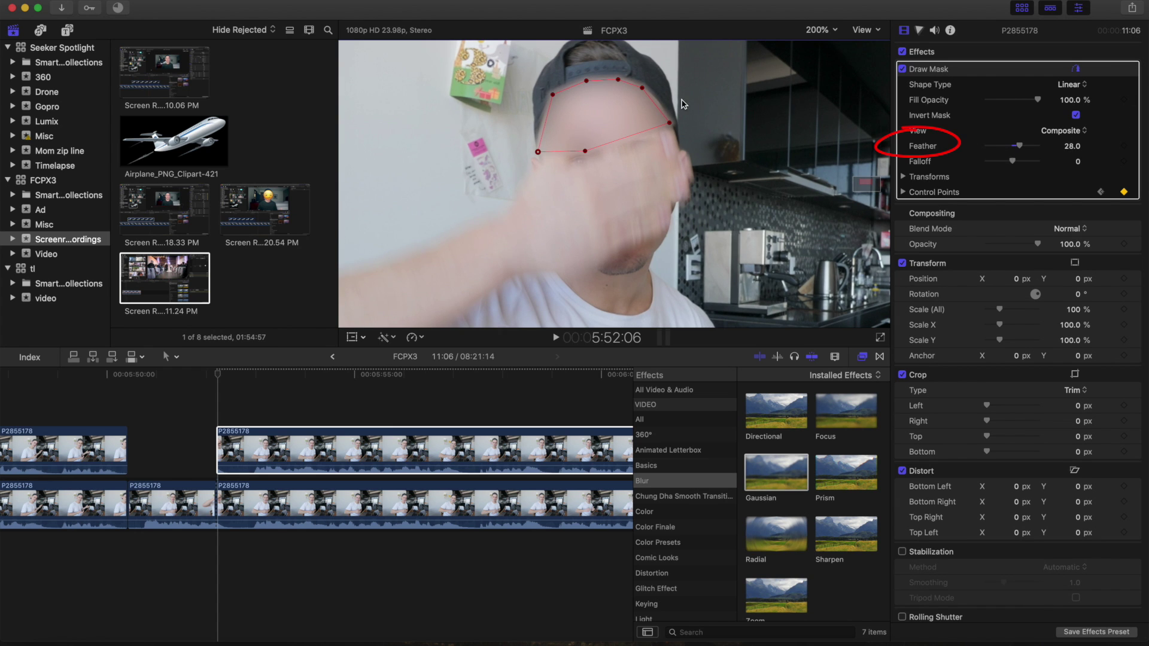
pyautogui.rightClick(558, 97)
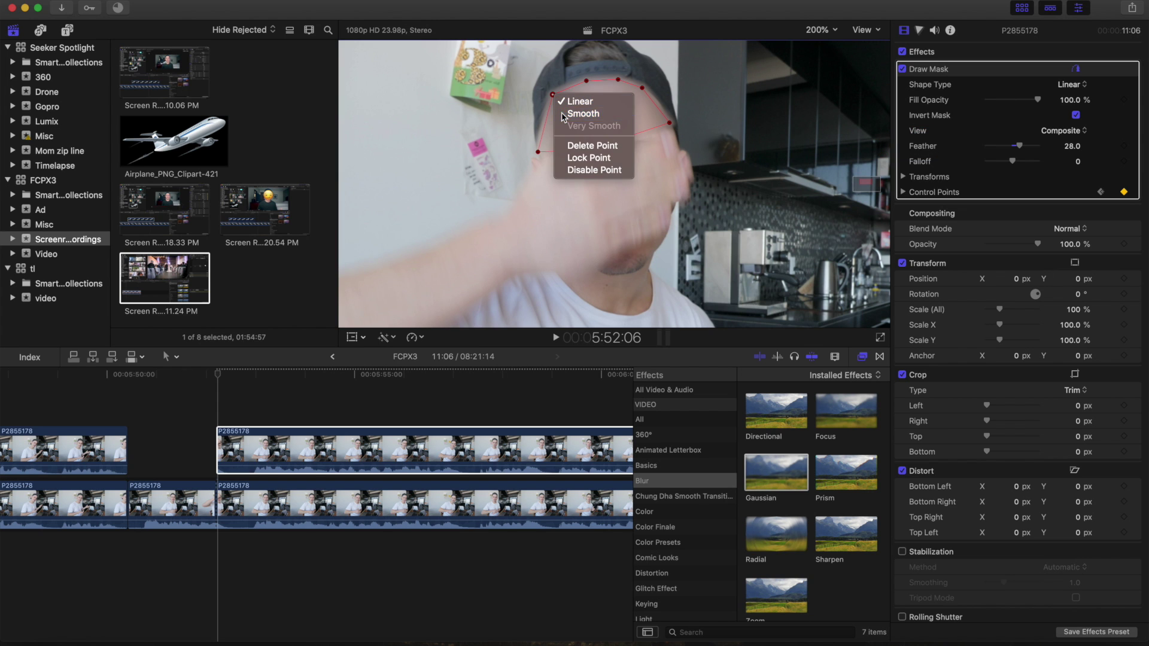
pyautogui.click(563, 114)
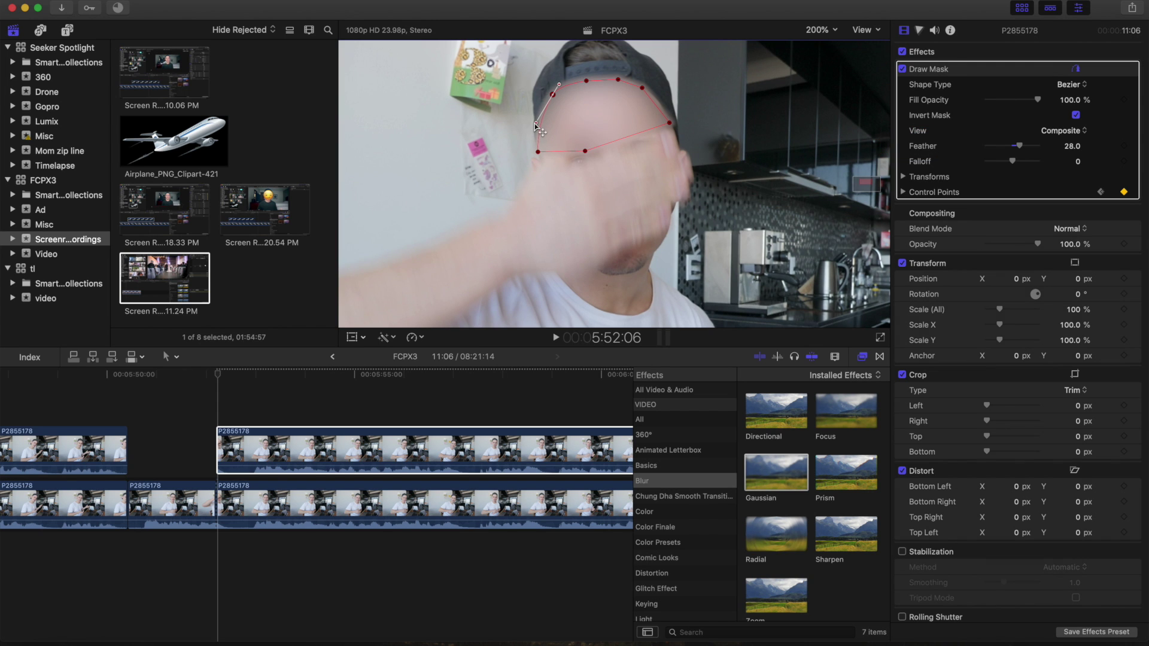
pyautogui.moveTo(567, 72); pyautogui.dragTo(566, 83)
# At 5:52:07, extend the mask down over the eyes to the hand and make its upper-right point Smooth, rounding that side
pyautogui.press('Right')
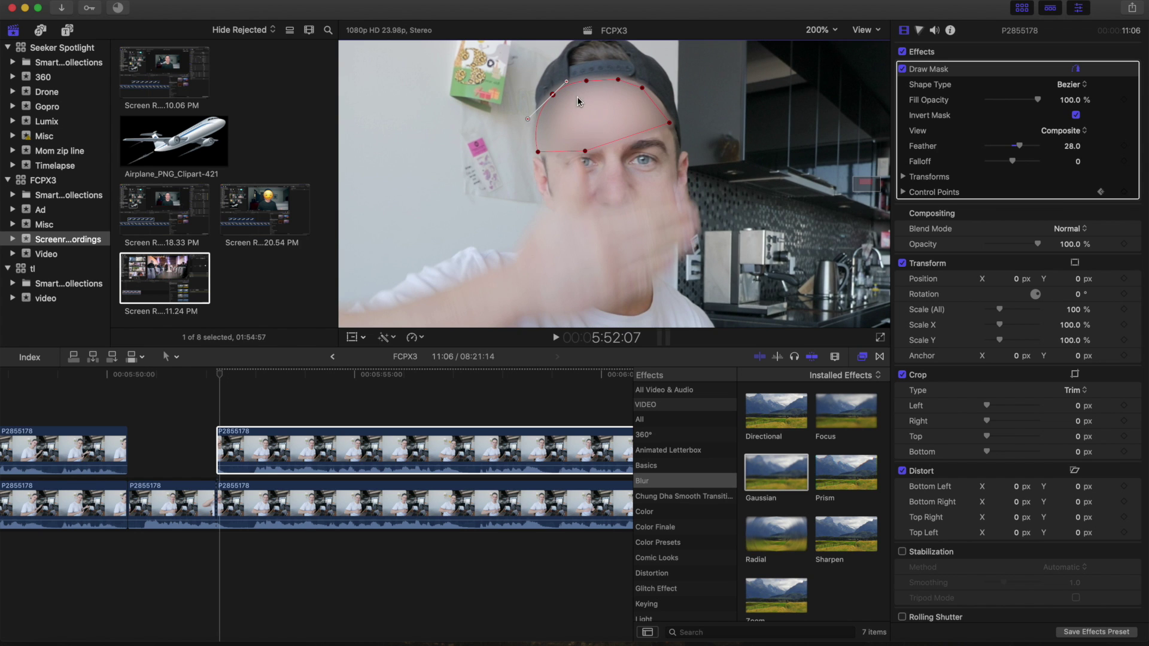
pyautogui.moveTo(623, 142); pyautogui.dragTo(633, 167)
pyautogui.moveTo(643, 88); pyautogui.dragTo(661, 103)
pyautogui.rightClick(660, 101)
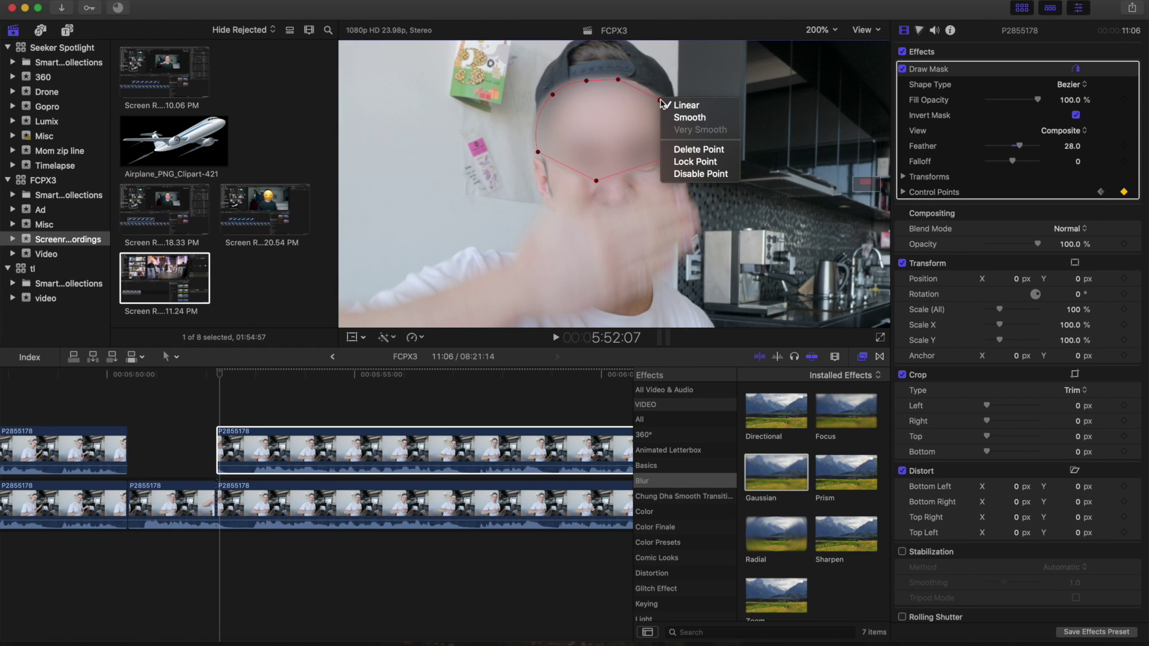
pyautogui.click(671, 118)
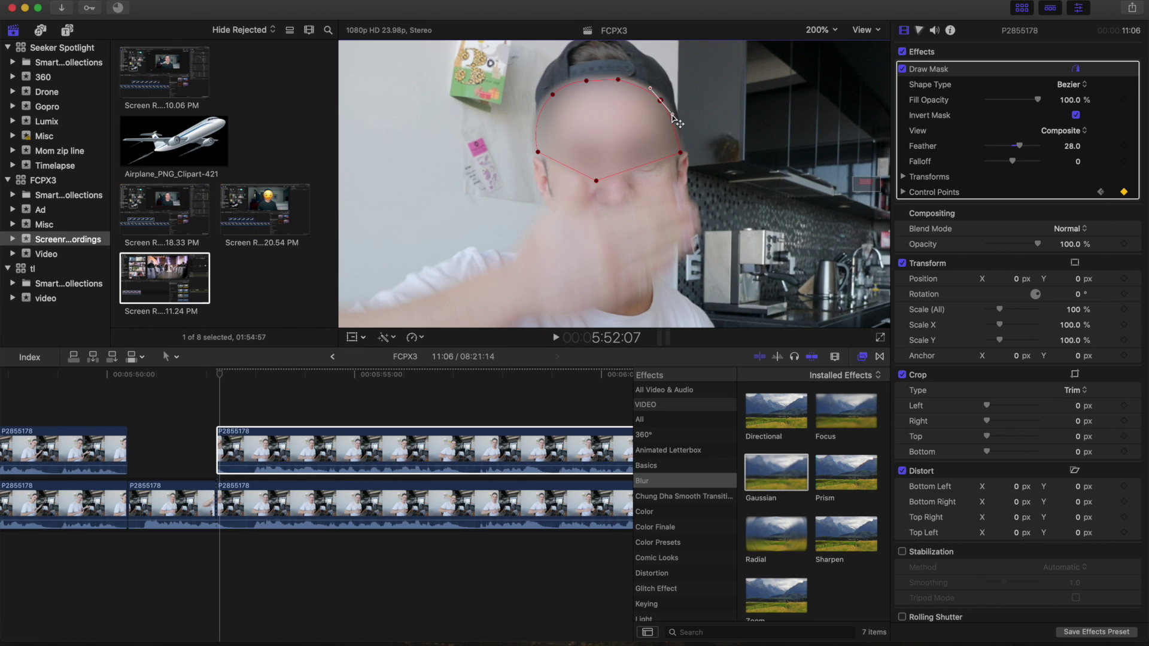
pyautogui.moveTo(671, 118); pyautogui.dragTo(687, 134)
pyautogui.moveTo(538, 152); pyautogui.dragTo(543, 194)
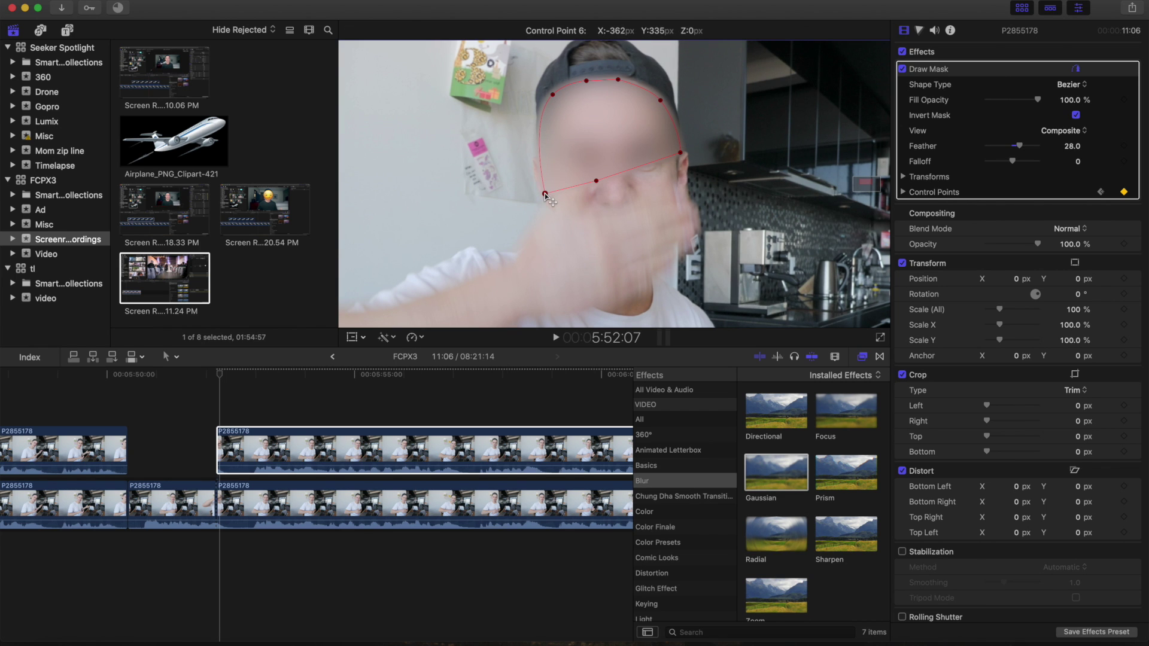
# At 5:52:08, move the mask's lower control points down to cover the face as far as the chin
pyautogui.press('Right')
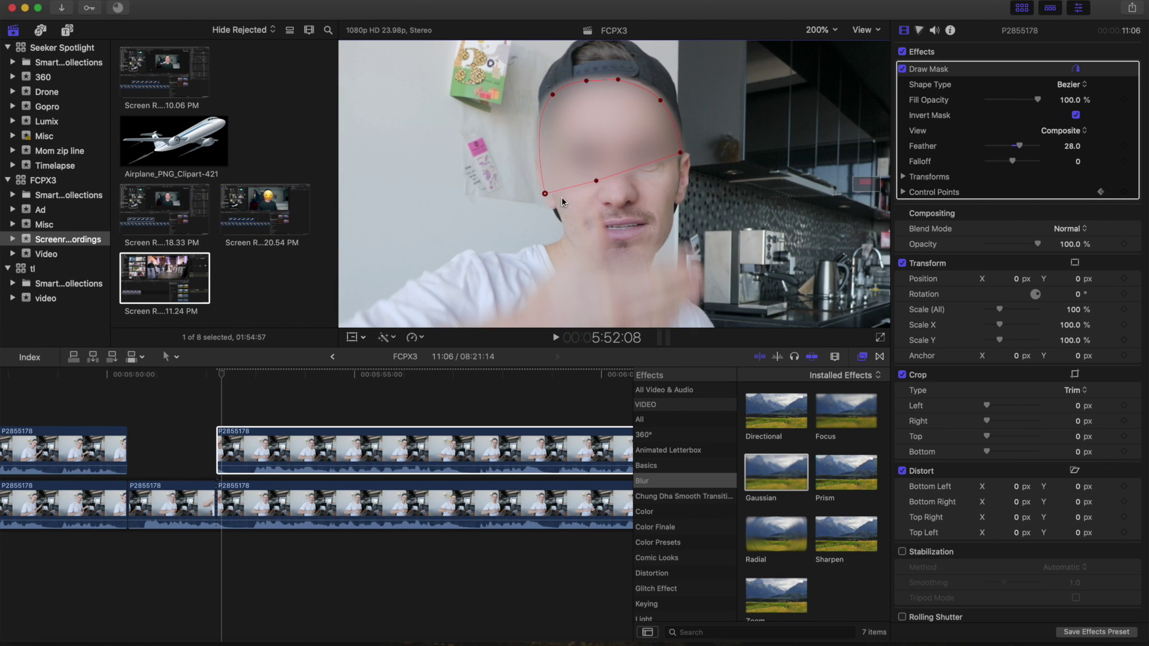
pyautogui.moveTo(634, 167); pyautogui.dragTo(631, 233)
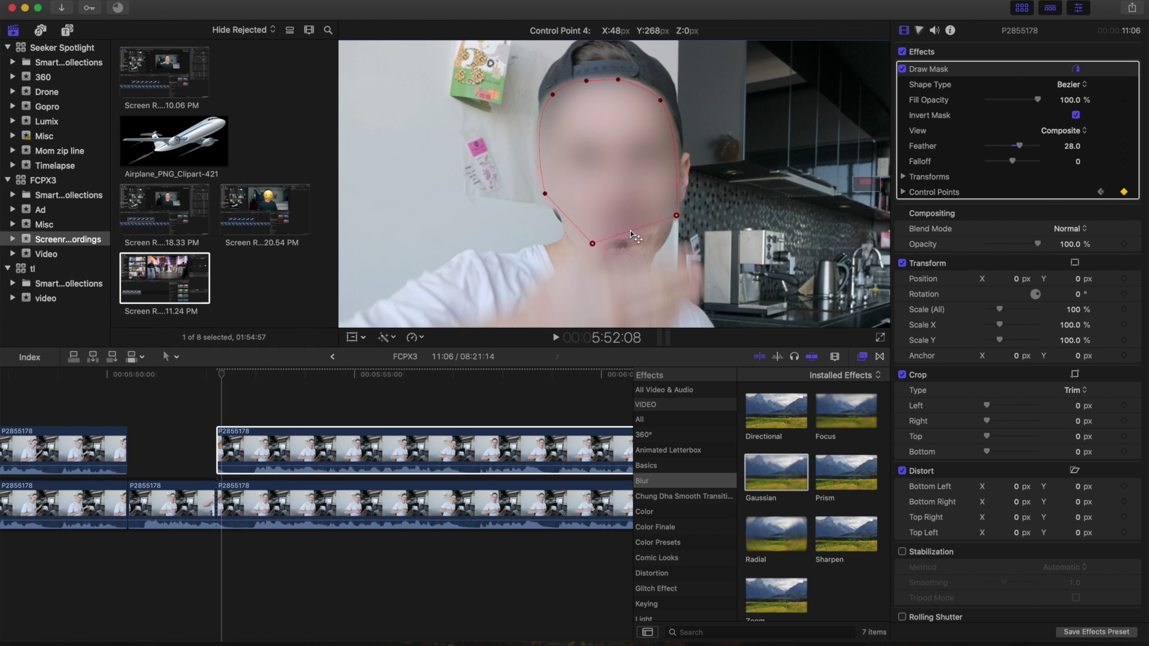
pyautogui.click(545, 196)
pyautogui.moveTo(546, 195); pyautogui.dragTo(572, 244)
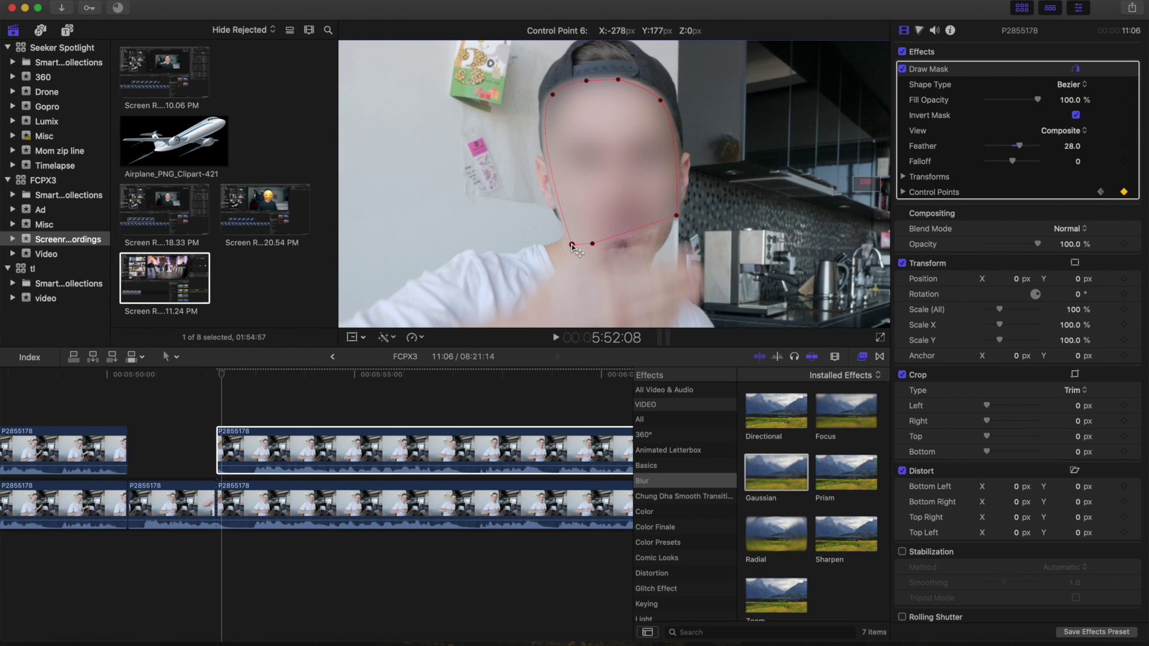
pyautogui.moveTo(608, 240); pyautogui.dragTo(620, 252)
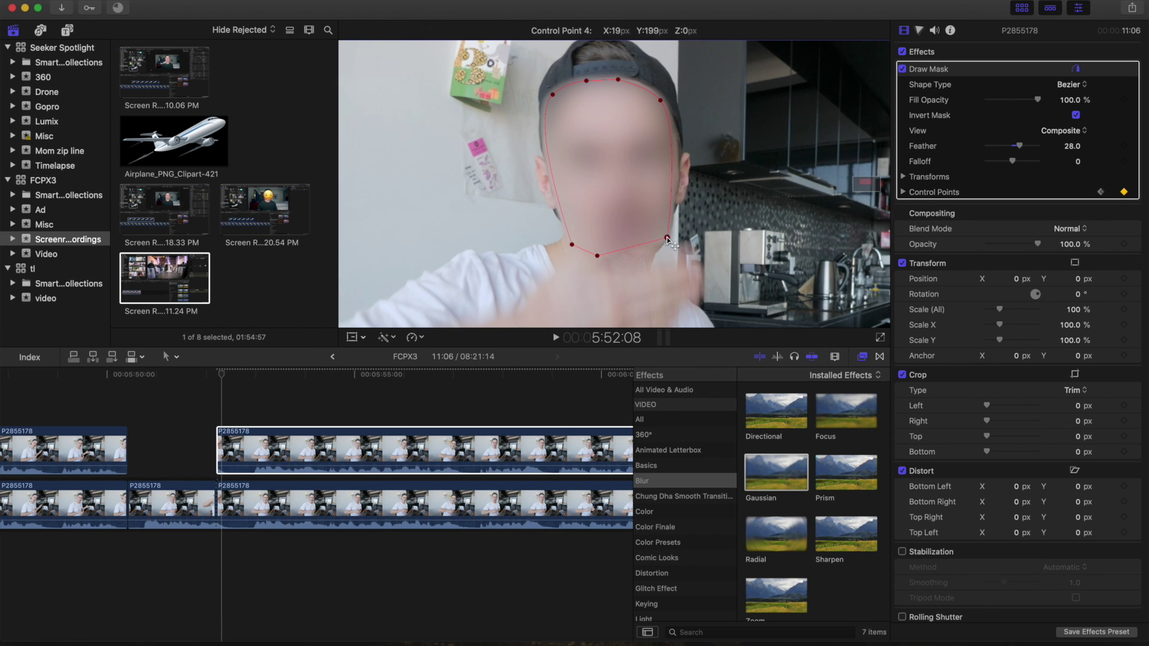
# Step through the clip to 5:56:18, smoothing the mask's chin point and moving the whole mask to follow the face
pyautogui.press('Right')
pyautogui.press('Right')
pyautogui.press('Right')
pyautogui.press('Right')
pyautogui.press('Right')
pyautogui.press('Right')
pyautogui.press('Right')
pyautogui.press('Right')
pyautogui.press('Right')
pyautogui.press('Right')
pyautogui.press('Right')
pyautogui.press('Right')
pyautogui.press('Right')
pyautogui.press('Right')
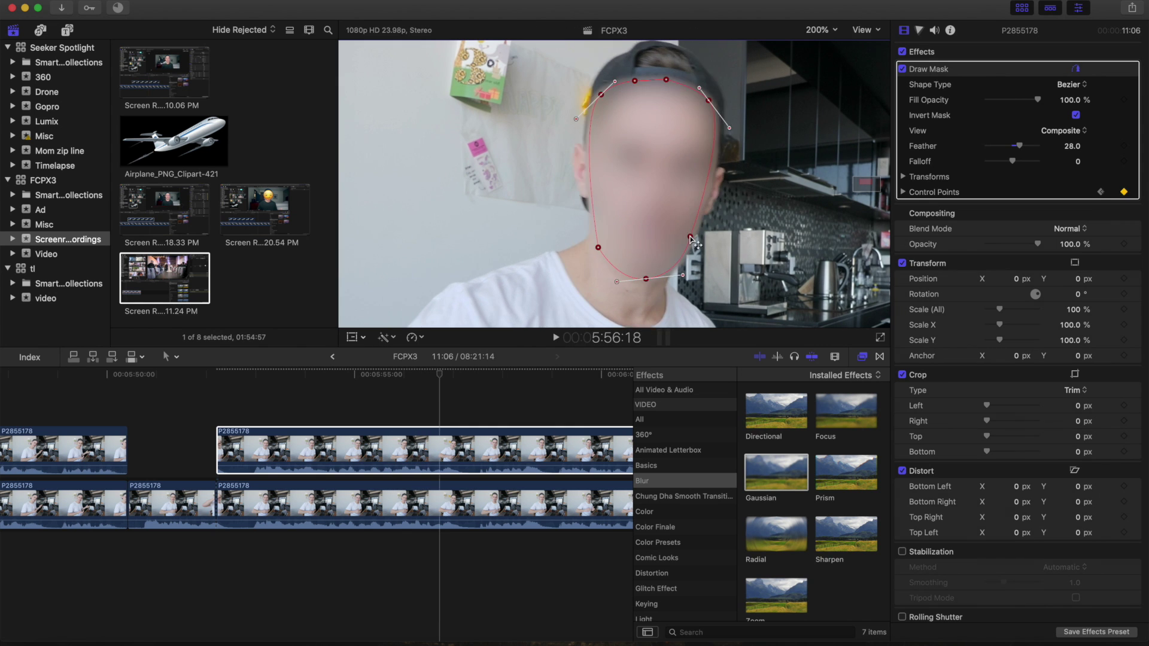
# Keyframe the whole mask's position on the moving face from 5:56:18 through 5:57:20 and 5:58:03 to 5:59:05
pyautogui.press('Right')
pyautogui.press('Right')
pyautogui.press('Right')
pyautogui.press('Right')
pyautogui.press('Right')
pyautogui.press('Right')
pyautogui.press('Right')
pyautogui.press('Right')
pyautogui.press('Right')
pyautogui.press('Right')
pyautogui.press('Right')
pyautogui.press('Right')
pyautogui.press('Right')
pyautogui.press('Right')
pyautogui.press('Right')
pyautogui.press('Right')
pyautogui.moveTo(756, 257); pyautogui.dragTo(689, 240)
pyautogui.press('Right')
pyautogui.press('Right')
pyautogui.press('Right')
pyautogui.press('Right')
pyautogui.press('Right')
pyautogui.press('Right')
pyautogui.press('Right')
pyautogui.press('Right')
pyautogui.press('Right')
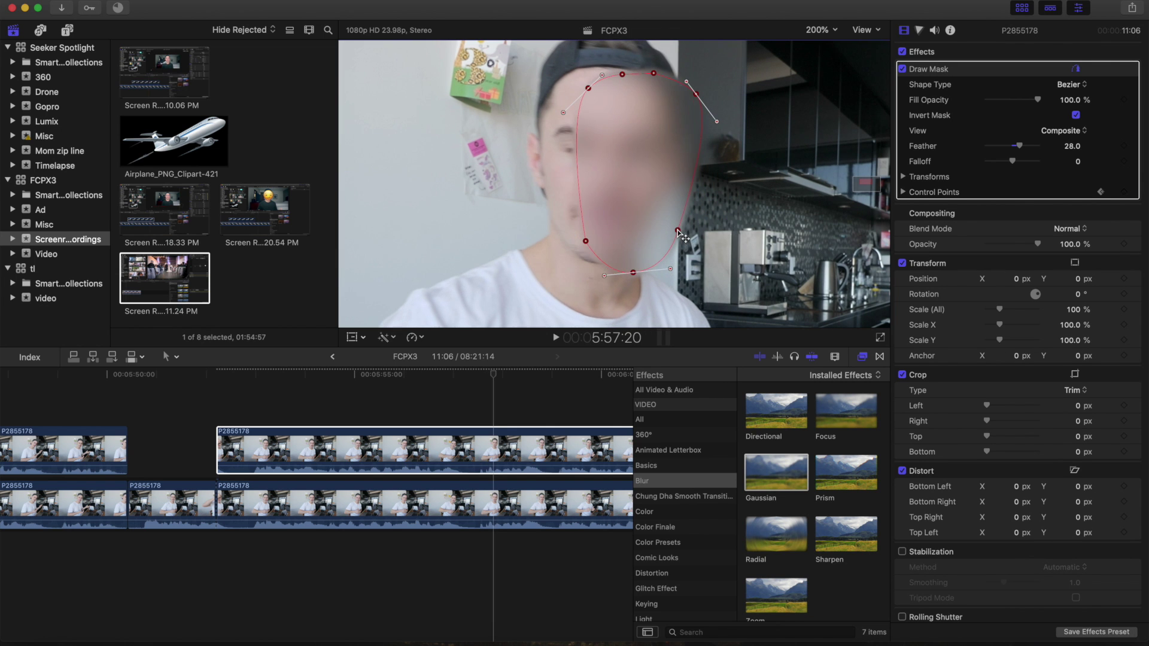
pyautogui.press('Right')
pyautogui.press('Right')
pyautogui.press('Right')
pyautogui.press('Right')
pyautogui.press('Right')
pyautogui.press('Right')
pyautogui.press('Right')
pyautogui.press('Right')
pyautogui.press('Right')
pyautogui.press('Right')
pyautogui.press('Right')
pyautogui.press('Right')
pyautogui.press('Right')
pyautogui.press('Right')
pyautogui.press('Right')
pyautogui.press('Right')
pyautogui.press('Right')
pyautogui.press('Right')
pyautogui.press('Right')
pyautogui.press('Right')
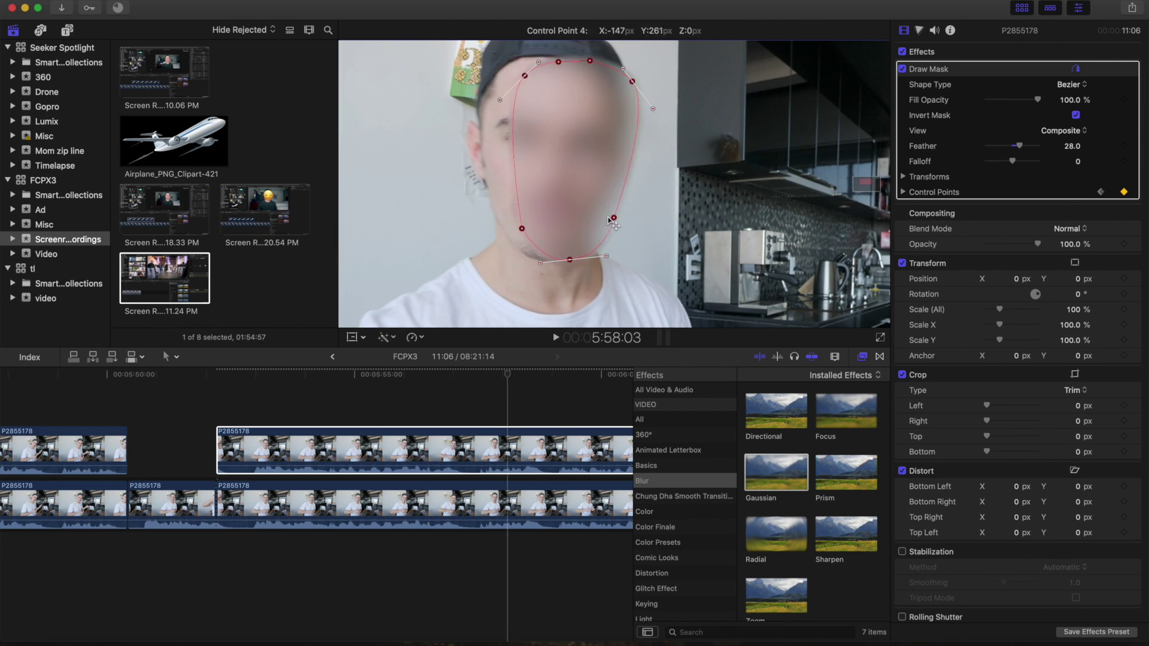
pyautogui.press('Right')
pyautogui.press('Right')
pyautogui.press('Right')
pyautogui.press('Right')
pyautogui.press('Right')
pyautogui.press('Right')
pyautogui.press('Right')
pyautogui.press('Right')
pyautogui.press('Right')
pyautogui.press('Right')
pyautogui.press('Right')
pyautogui.press('Right')
pyautogui.press('Right')
pyautogui.press('Right')
pyautogui.press('Right')
pyautogui.press('Right')
pyautogui.press('Right')
pyautogui.press('Right')
pyautogui.press('Right')
pyautogui.press('Right')
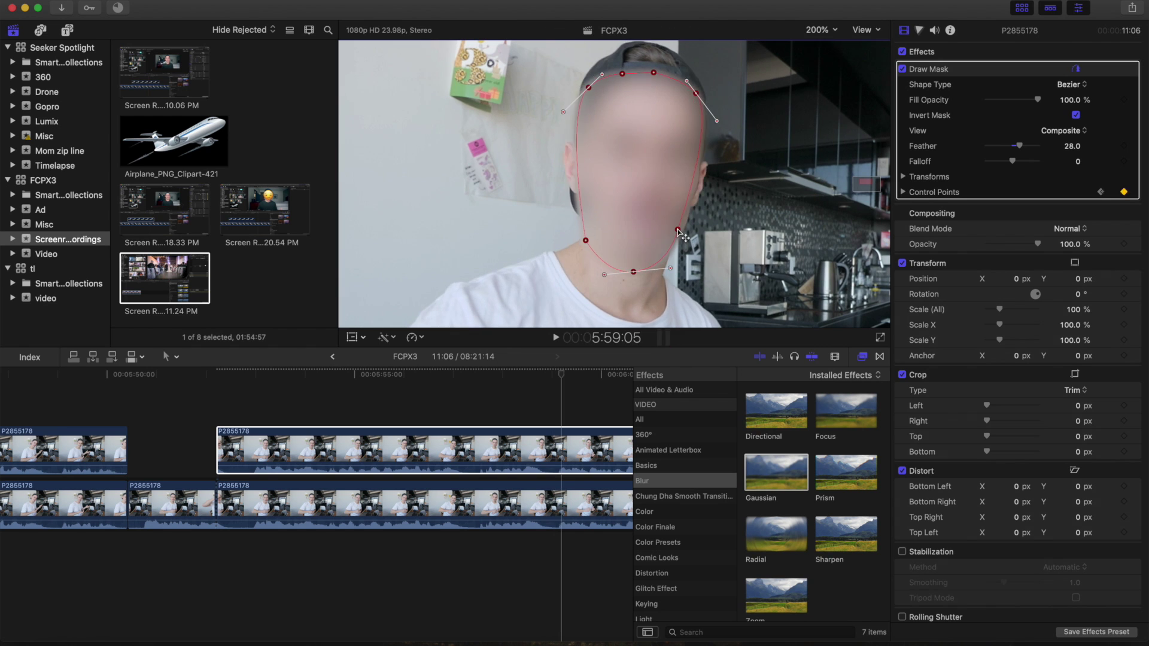
# Continue moving the whole mask with the face from 5:59:05 to 6:01:21, until the hand starts rising
pyautogui.press('super+minus')
pyautogui.press('Right')
pyautogui.press('Right')
pyautogui.press('Right')
pyautogui.press('Right')
pyautogui.press('Right')
pyautogui.press('Right')
pyautogui.press('Right')
pyautogui.press('Right')
pyautogui.press('Right')
pyautogui.press('Right')
pyautogui.press('Right')
pyautogui.press('Right')
pyautogui.press('Right')
pyautogui.press('Right')
pyautogui.press('Right')
pyautogui.press('Right')
pyautogui.press('Right')
pyautogui.press('Right')
pyautogui.press('Right')
pyautogui.press('Right')
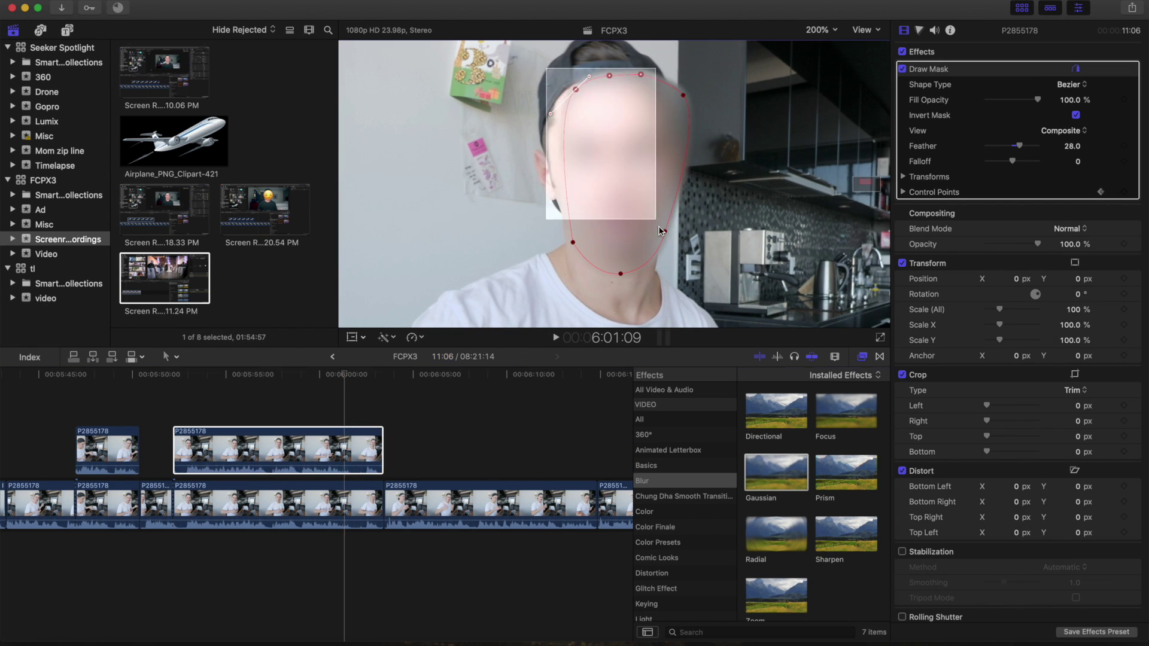
pyautogui.moveTo(598, 279); pyautogui.dragTo(597, 271)
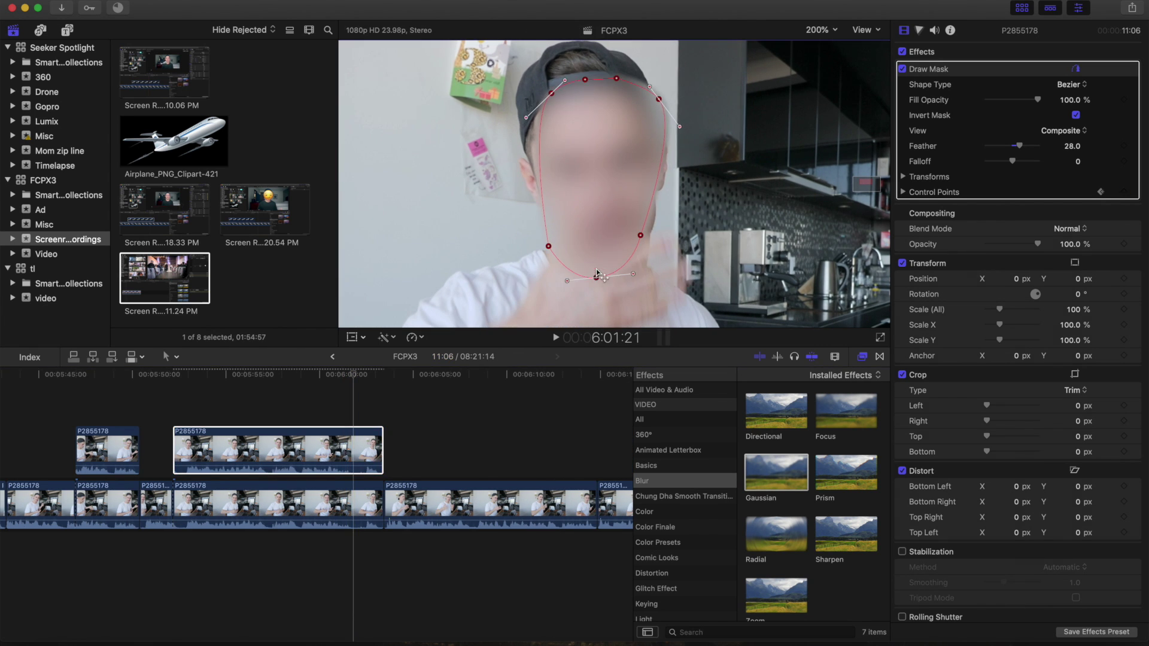
# From 6:01:22 to 6:02:00, shrink the mask frame by frame up to the forehead as the hand covers the face
pyautogui.press('Right')
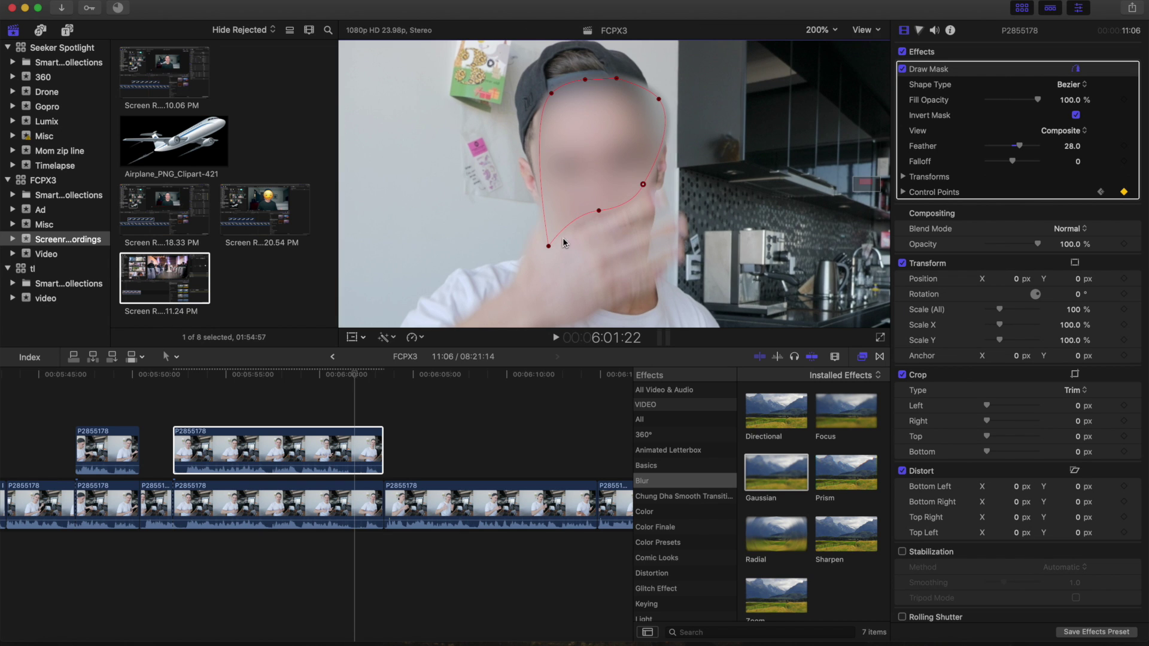
pyautogui.press('Right')
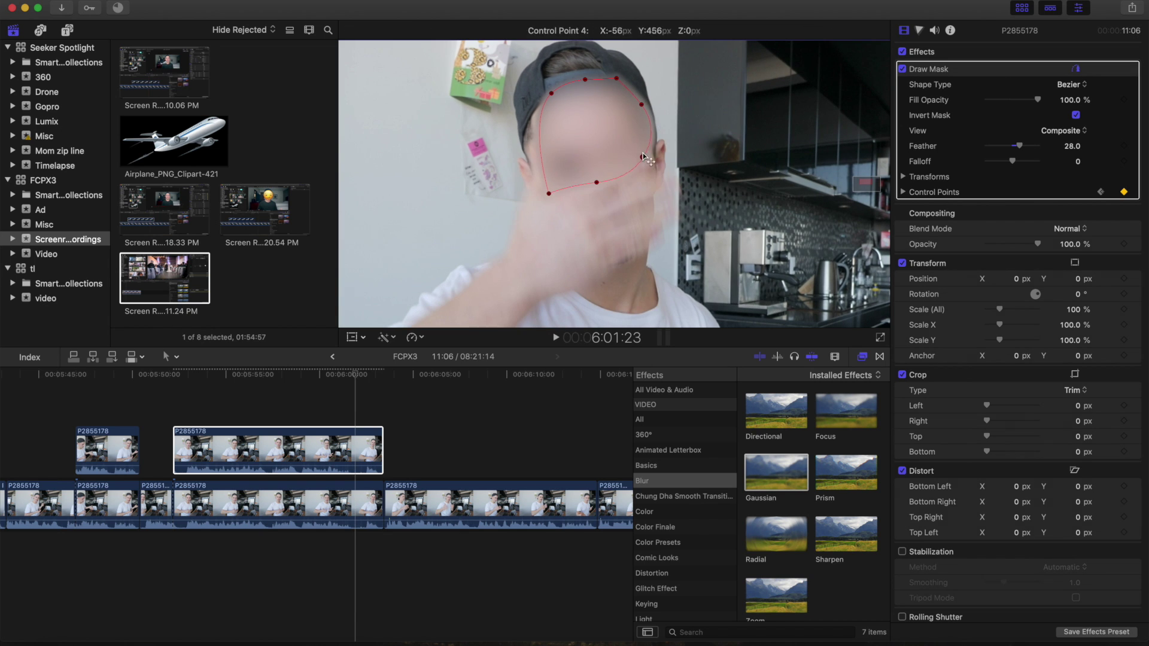
pyautogui.press('Right')
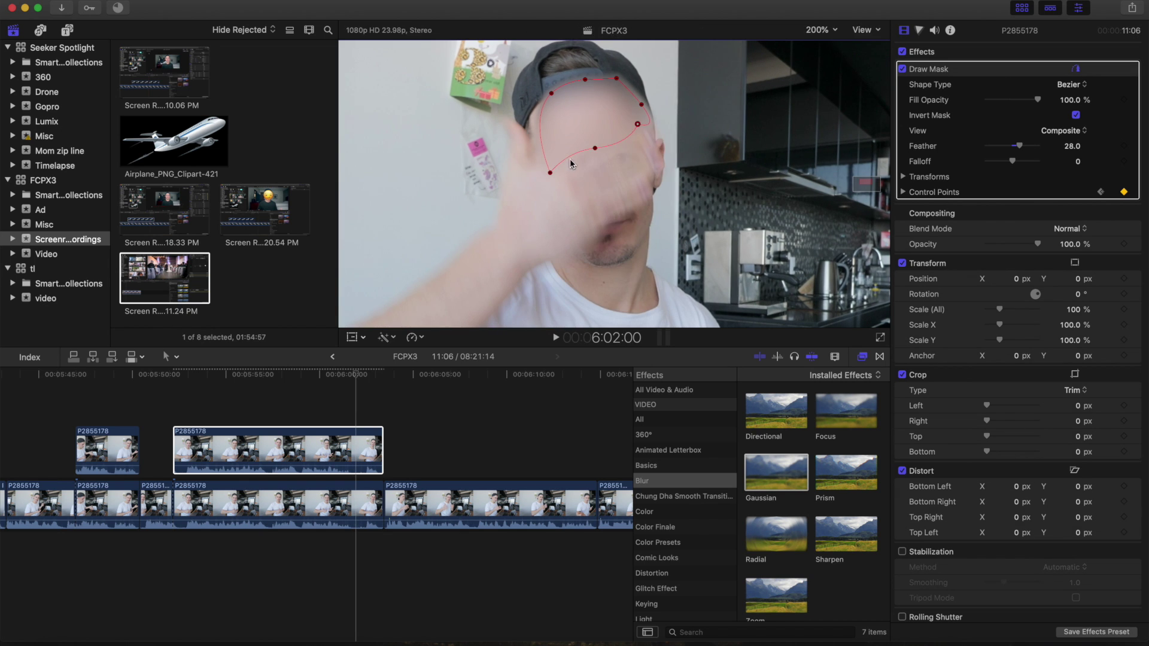
pyautogui.moveTo(652, 116); pyautogui.dragTo(637, 105)
# Cut the upper P2855178 clip just after 6:02:00, where the mask animation ends
pyautogui.click(362, 450)
pyautogui.press('super+b')
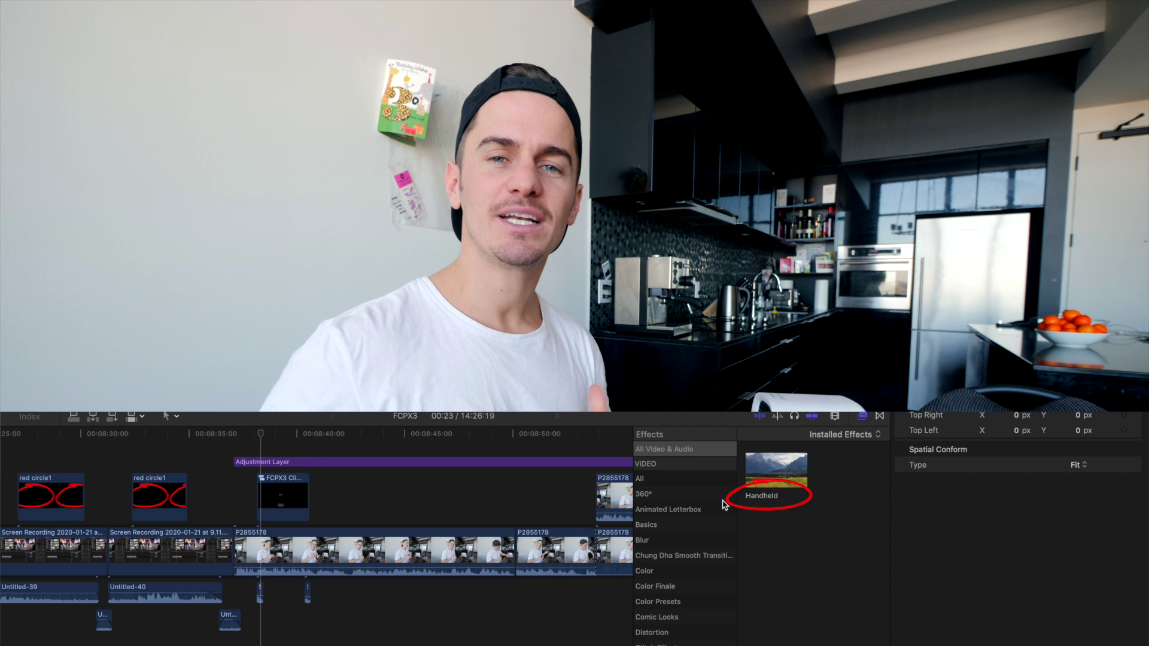
# Apply the Handheld effect to the adjustment layer above the P2855178 clip
pyautogui.moveTo(766, 480)
pyautogui.mouseDown()
pyautogui.moveTo(712, 461)
pyautogui.moveTo(506, 503)
pyautogui.moveTo(413, 548)
pyautogui.moveTo(479, 506)
pyautogui.moveTo(780, 491)
pyautogui.mouseUp()
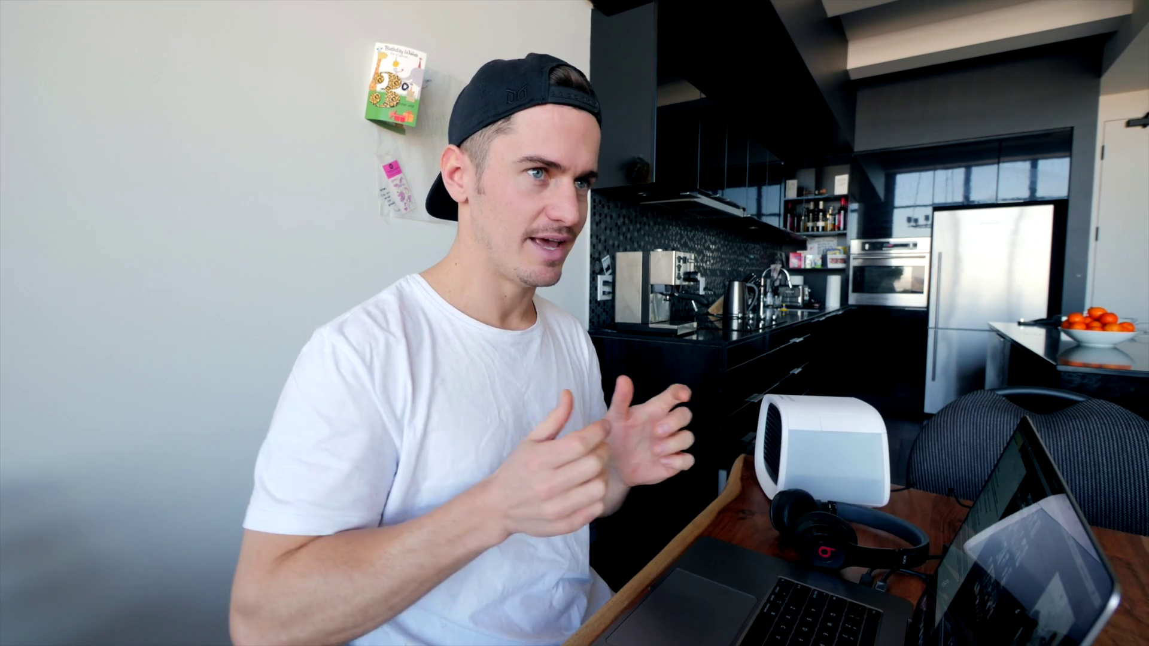